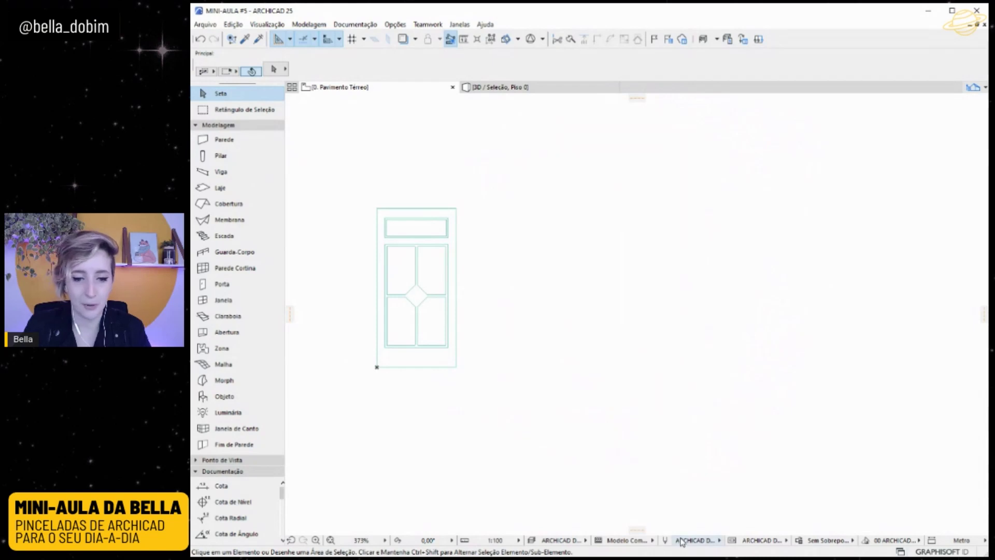
# Apply the Vistas 1:50 pen set and draw a horizontal wall about 1.5 m long beside the drawn door panel
pyautogui.click(755, 507)
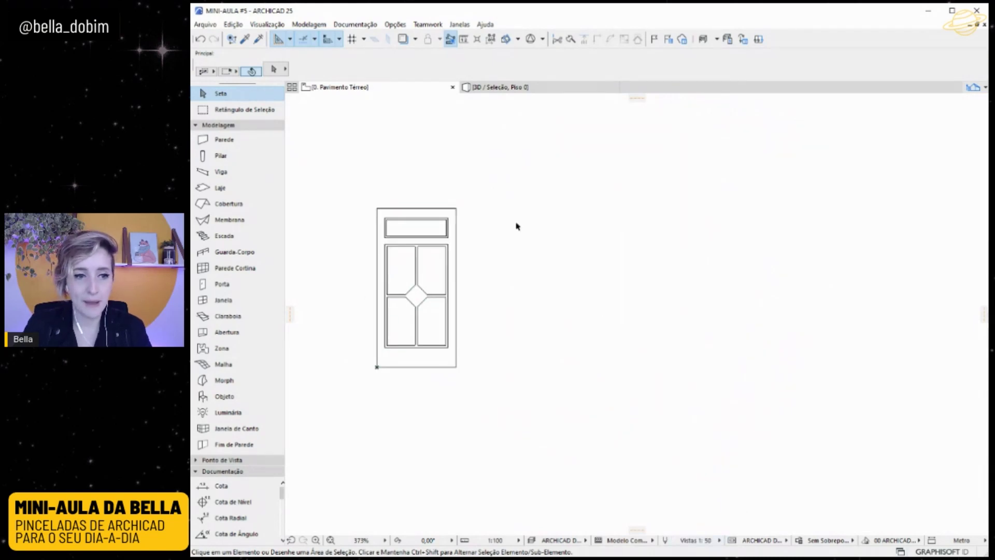
pyautogui.click(224, 139)
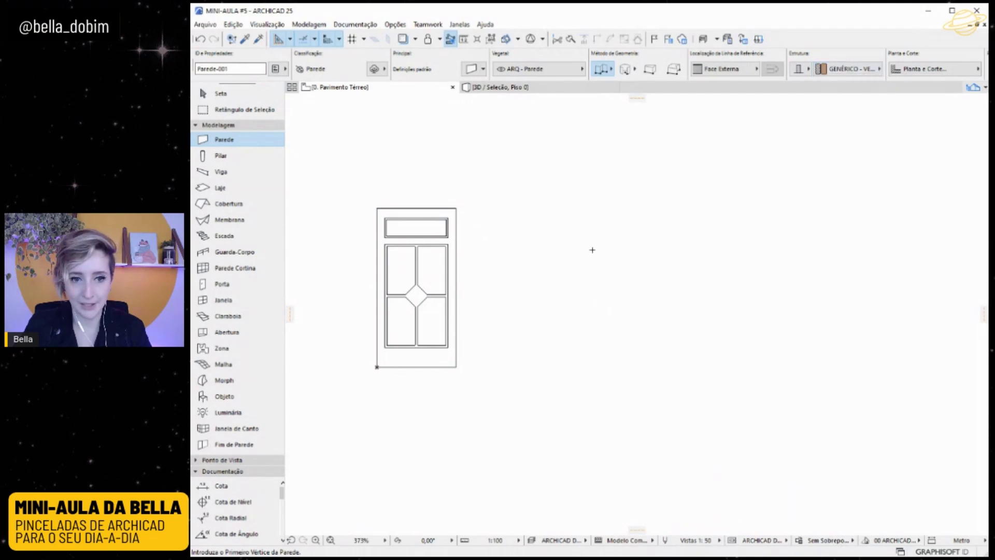
pyautogui.click(557, 284)
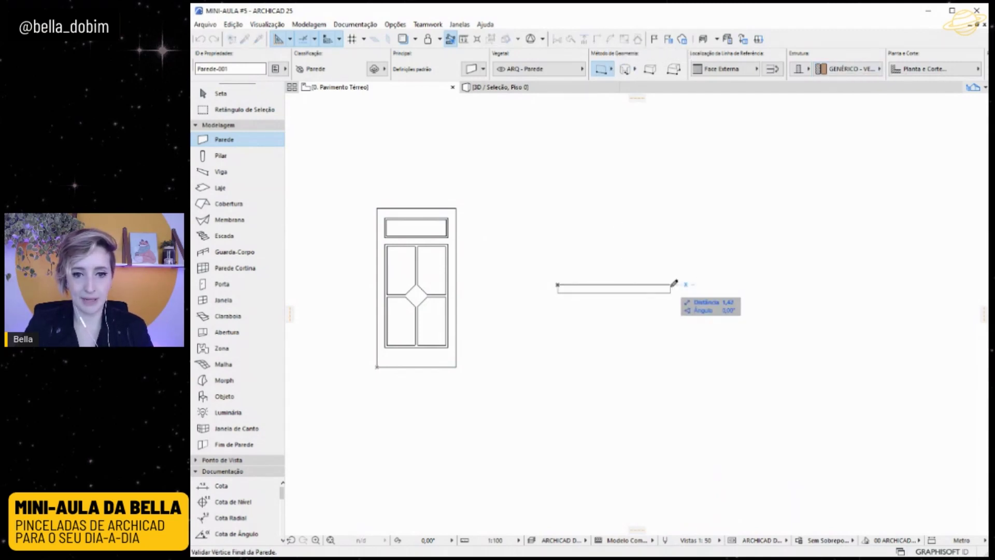
pyautogui.click(674, 285)
pyautogui.press('Escape')
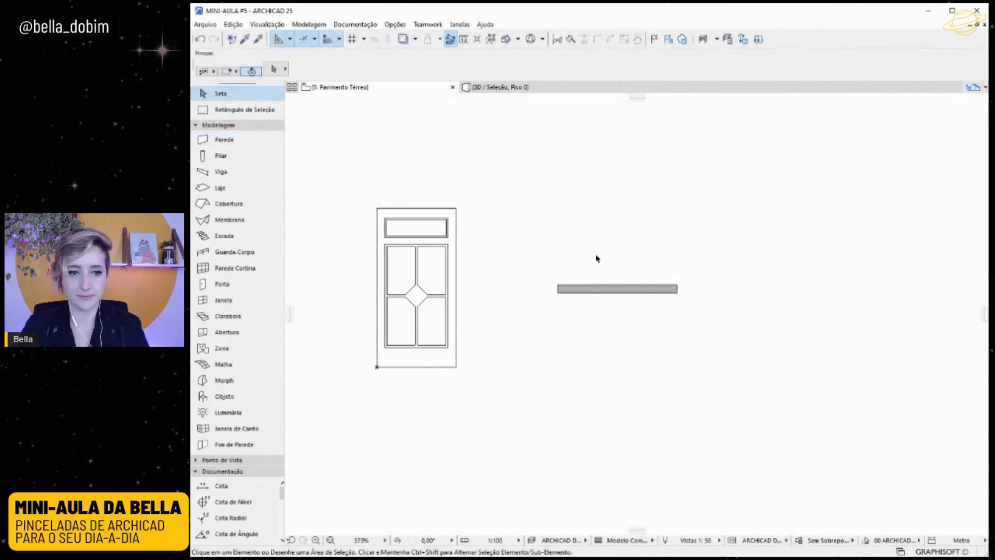
# Insert a 0.90 × 2.10 m Porta 25 door centred in the wall, opening above it with the leaf hinged at the opening's left end
pyautogui.scroll(2, 600, 256)
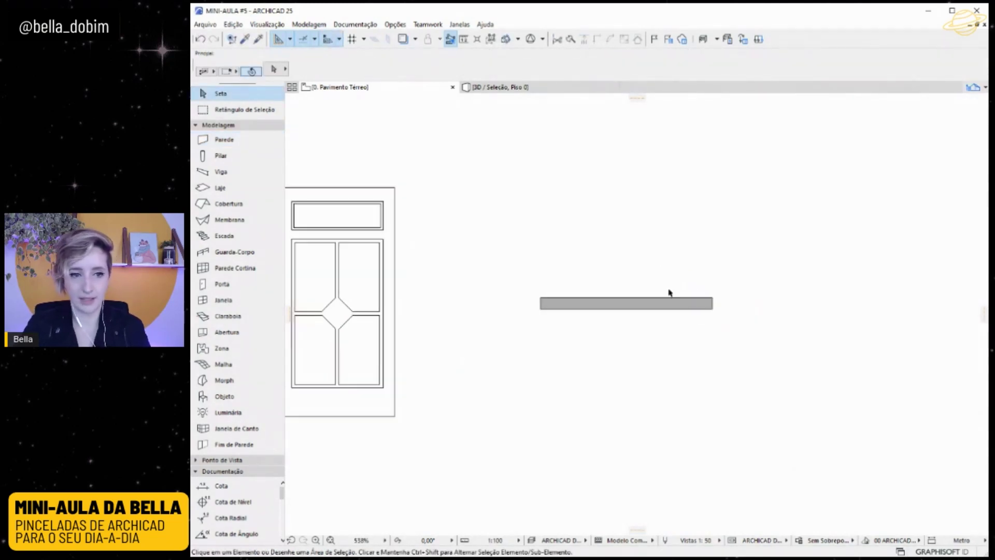
pyautogui.click(226, 288)
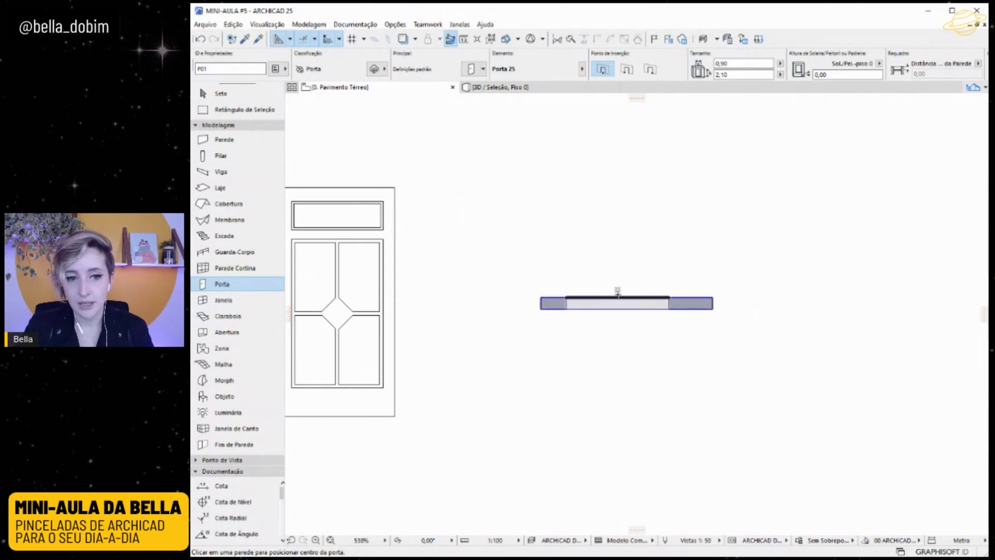
pyautogui.click(627, 292)
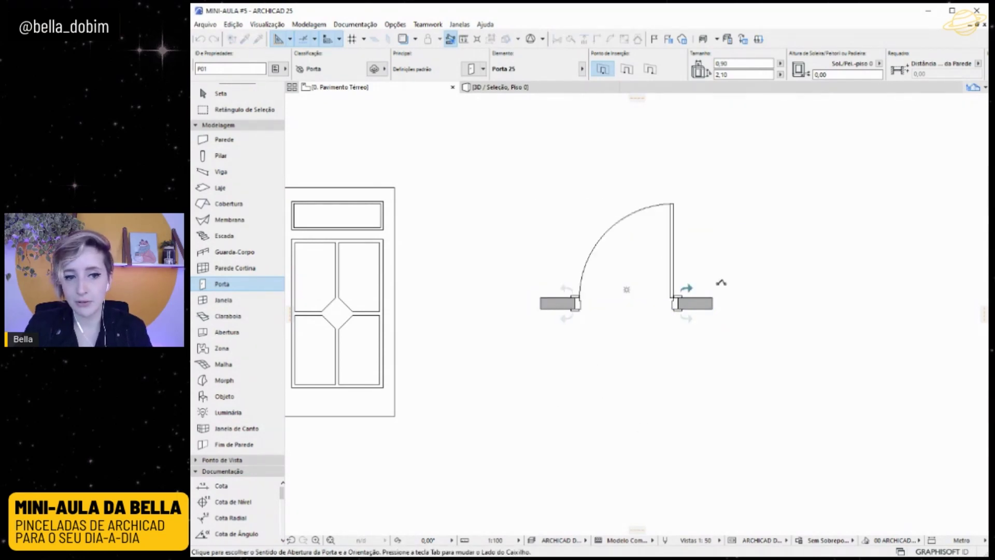
pyautogui.click(609, 215)
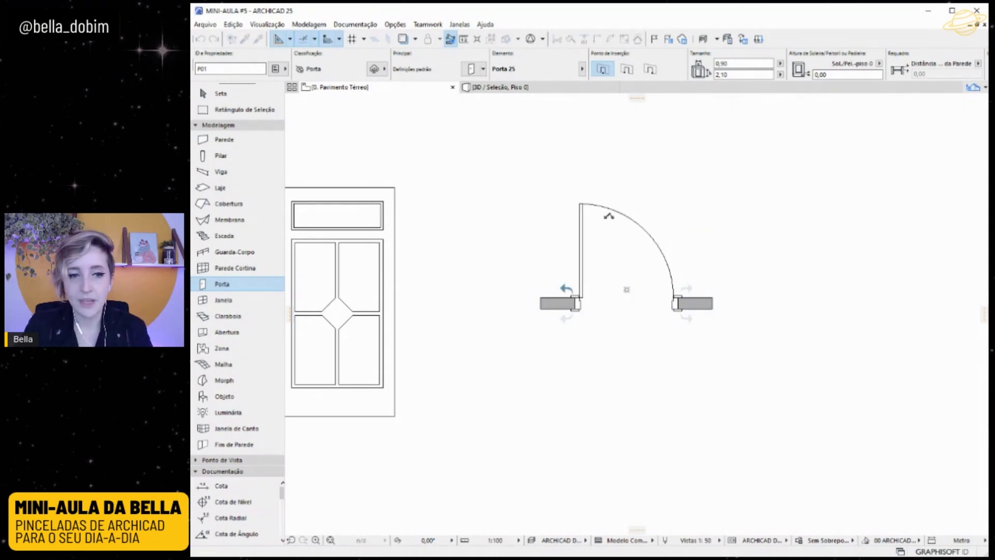
pyautogui.click(220, 94)
pyautogui.click(582, 207)
pyautogui.scroll(-2, 587, 208)
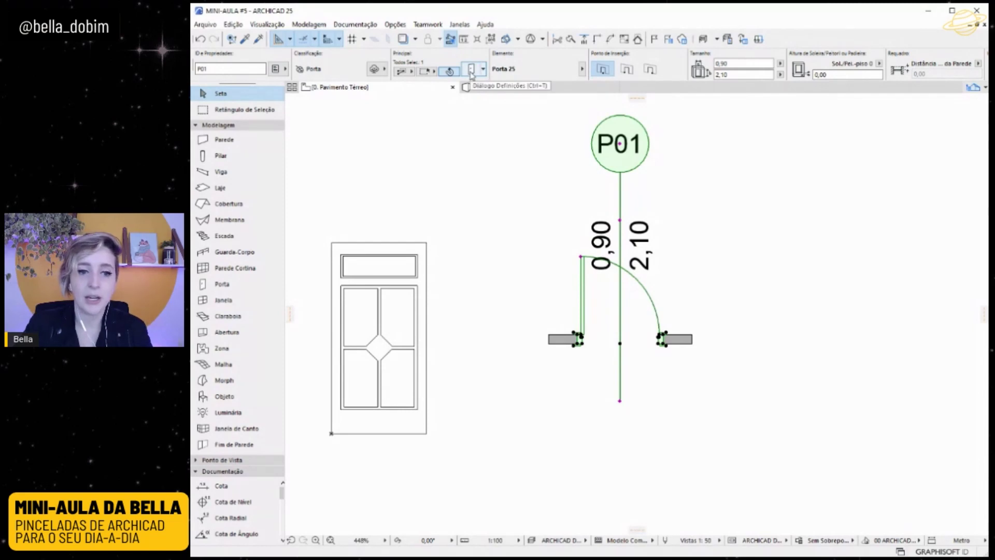
# In the 3D view of the whole model, override all three wall surfaces with Pintura - Branco Polido
pyautogui.click(838, 320)
pyautogui.press('F5')
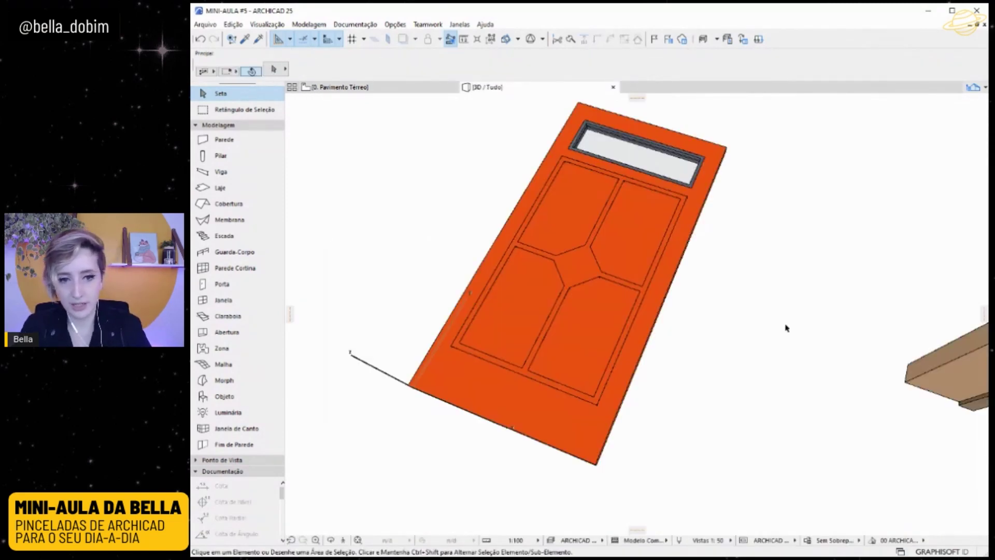
pyautogui.scroll(-4, 446, 301)
pyautogui.keyDown('shift'); pyautogui.moveTo(458, 271); pyautogui.dragTo(443, 339, button='middle'); pyautogui.keyUp('shift')
pyautogui.click(652, 227)
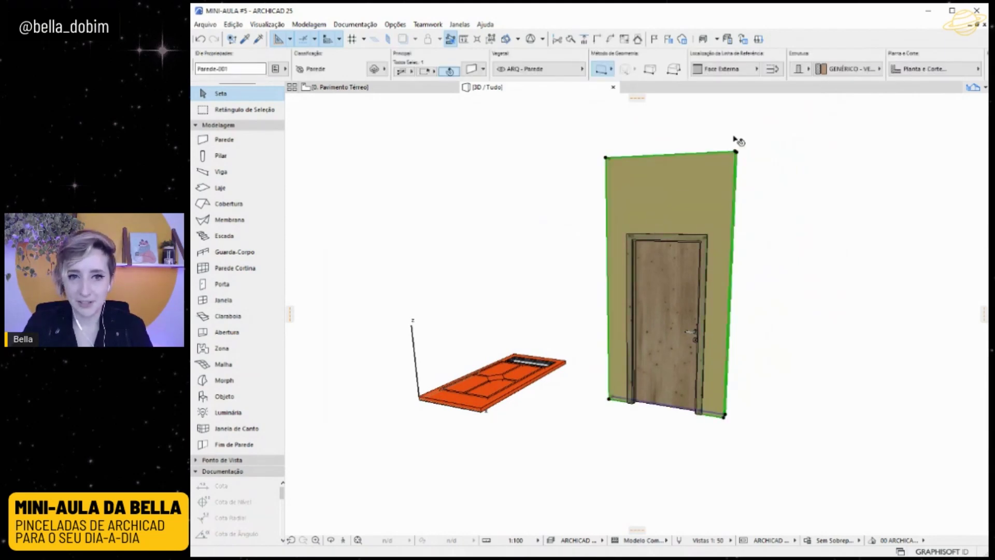
pyautogui.scroll(-5, 815, 73)
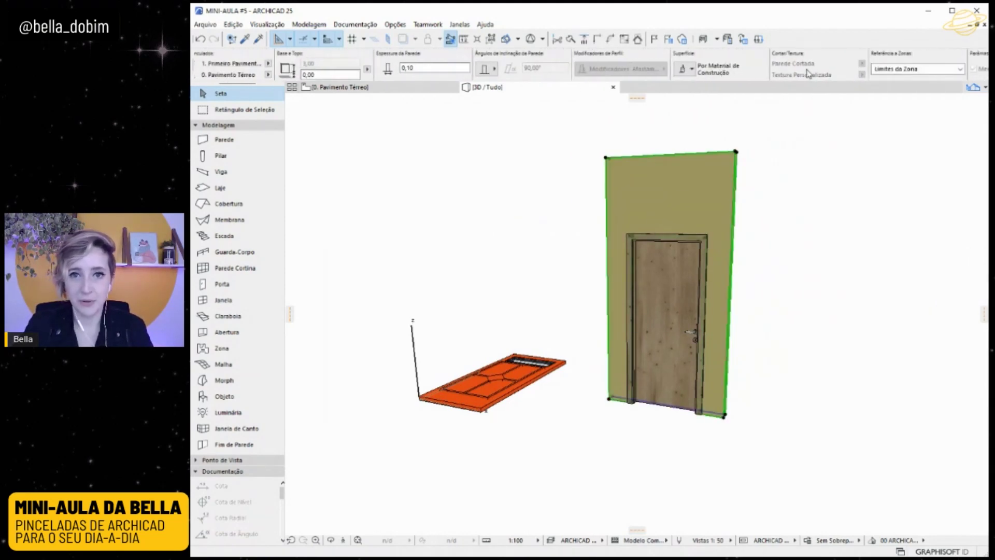
pyautogui.click(685, 68)
pyautogui.click(689, 100)
pyautogui.click(688, 112)
pyautogui.click(688, 127)
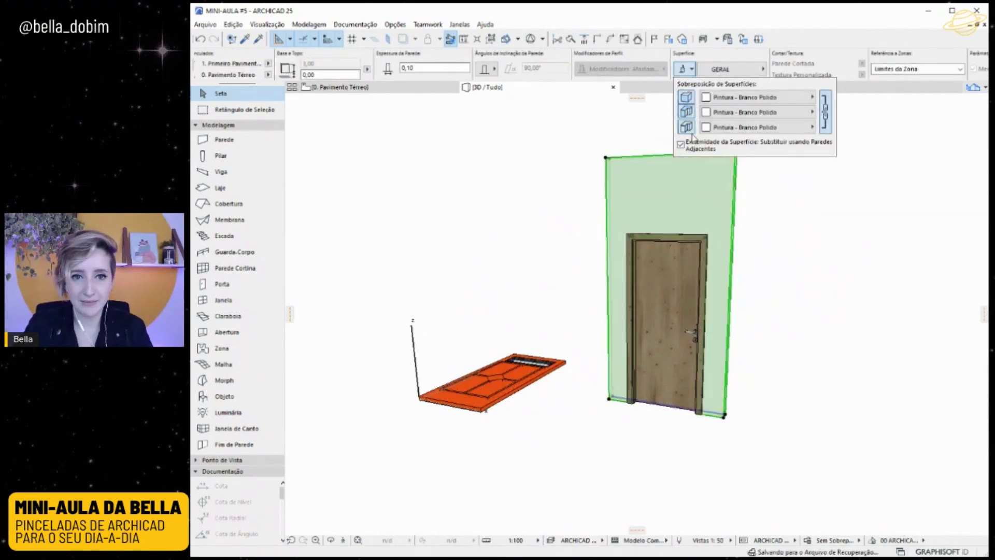
pyautogui.click(860, 324)
pyautogui.click(802, 284)
pyautogui.scroll(2, 688, 328)
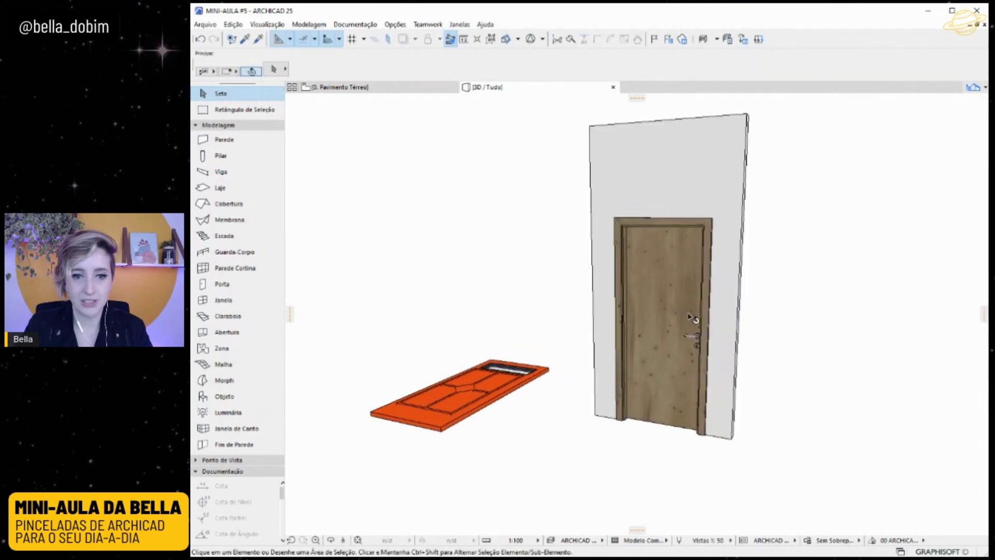
# Define the leaf dimensions (Dimensões da Folha) as the nominal size in the wall door's settings
pyautogui.click(668, 274)
pyautogui.keyDown('shift'); pyautogui.moveTo(697, 333); pyautogui.dragTo(731, 344, button='middle'); pyautogui.keyUp('shift')
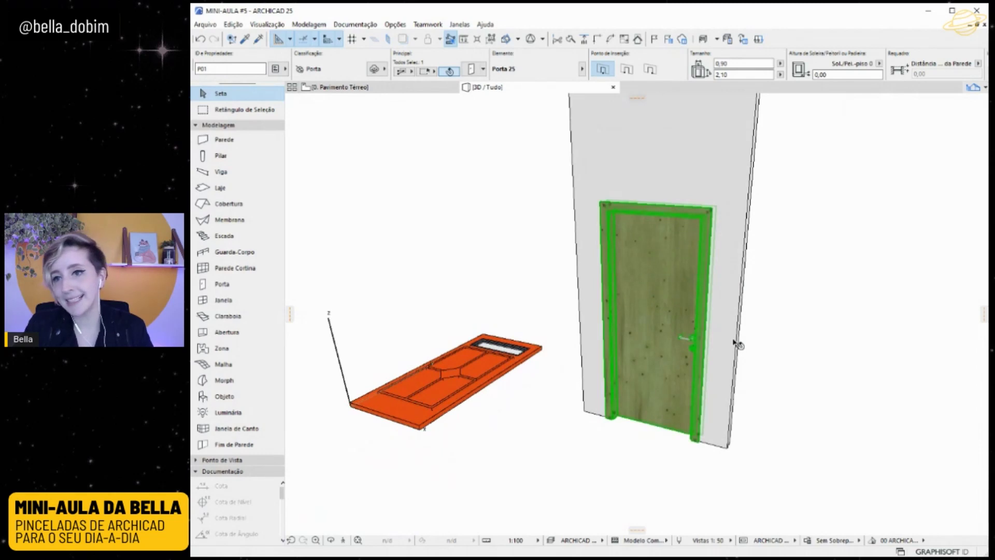
pyautogui.click(725, 74)
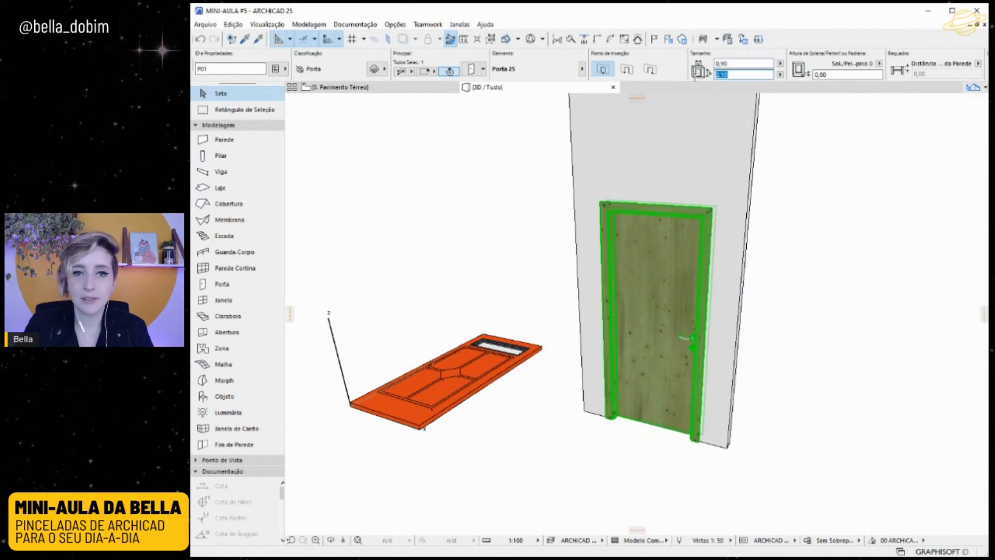
pyautogui.click(728, 63)
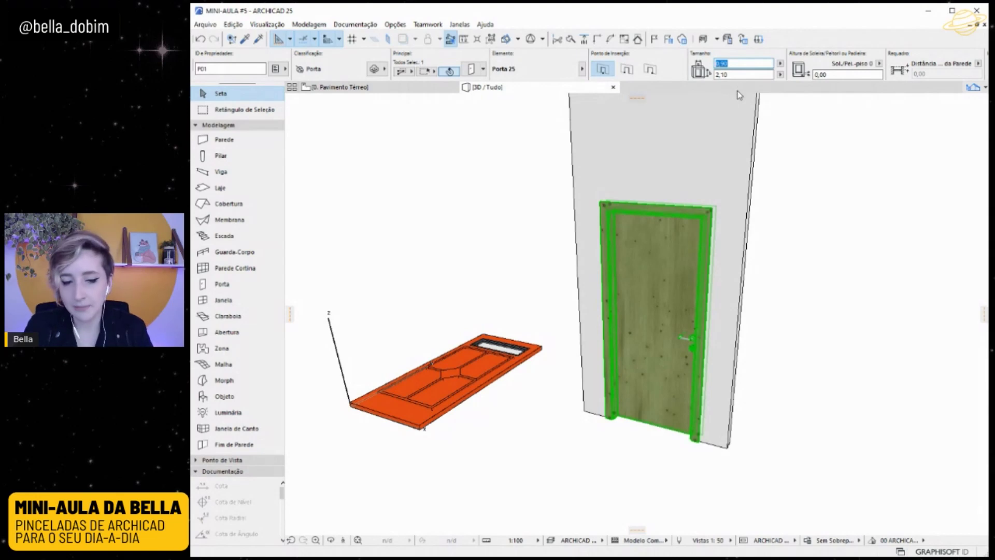
pyautogui.click(469, 72)
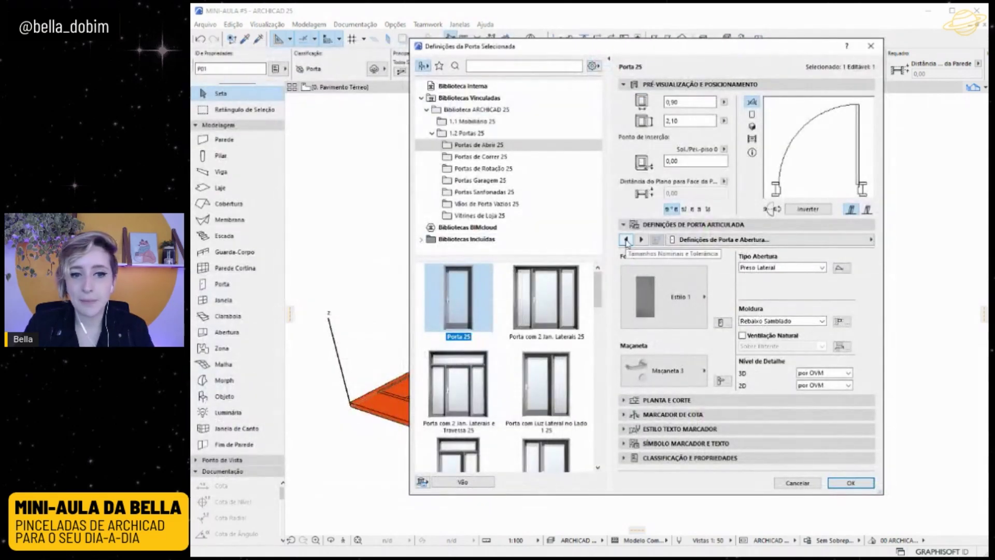
pyautogui.click(627, 240)
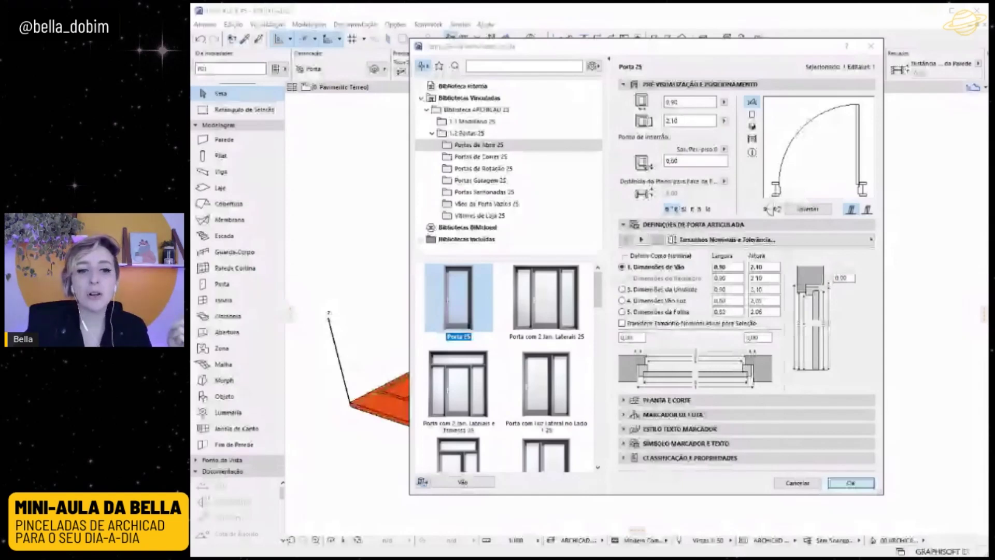
pyautogui.click(622, 300)
pyautogui.click(623, 311)
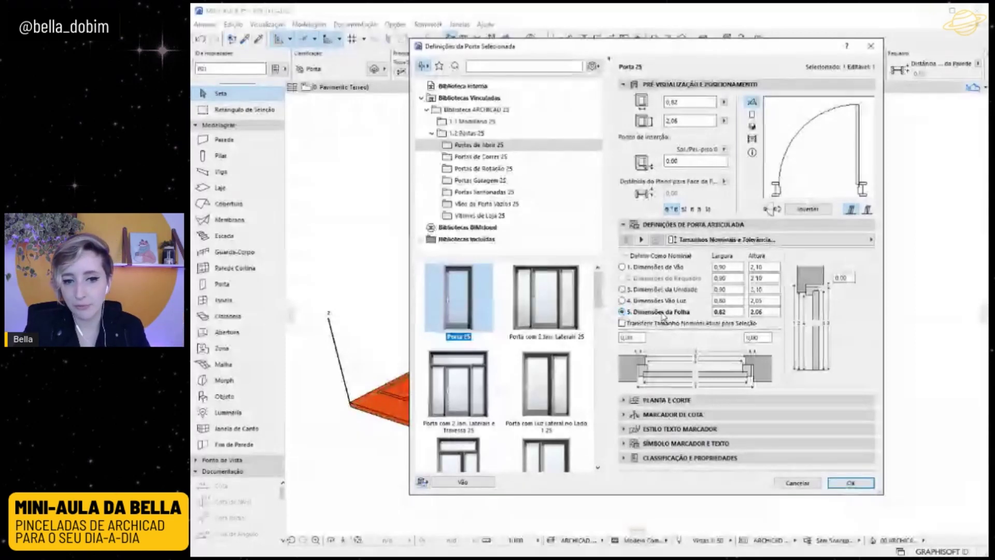
pyautogui.click(852, 483)
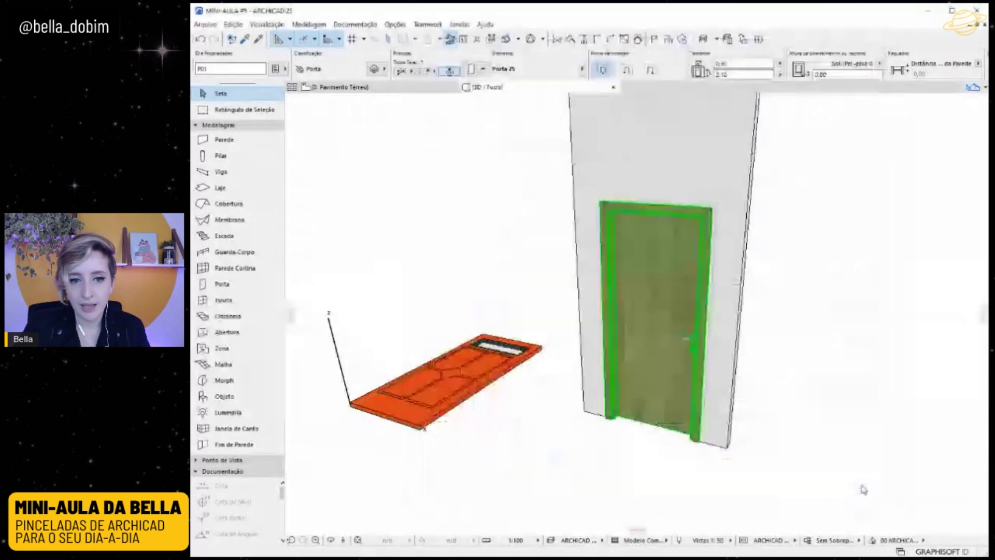
# Set the door's nominal leaf size to 0.80 m wide and 2.10 m high
pyautogui.click(721, 64)
pyautogui.write('0,90')
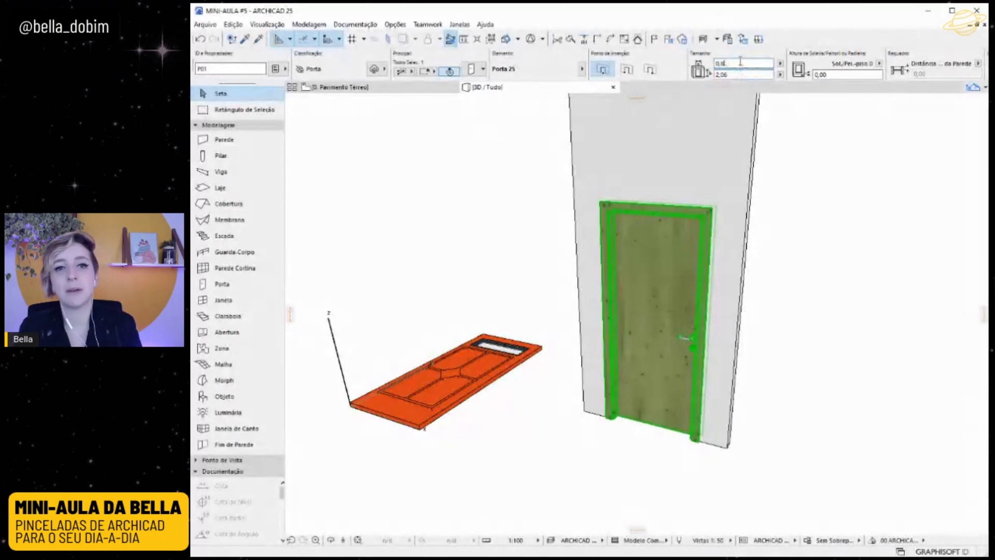
pyautogui.click(735, 75)
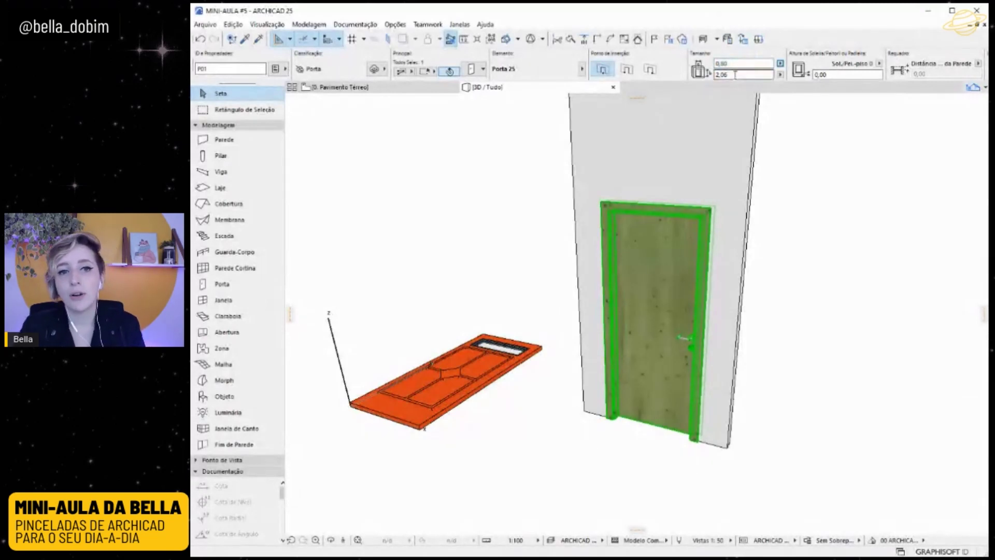
pyautogui.write('2,1')
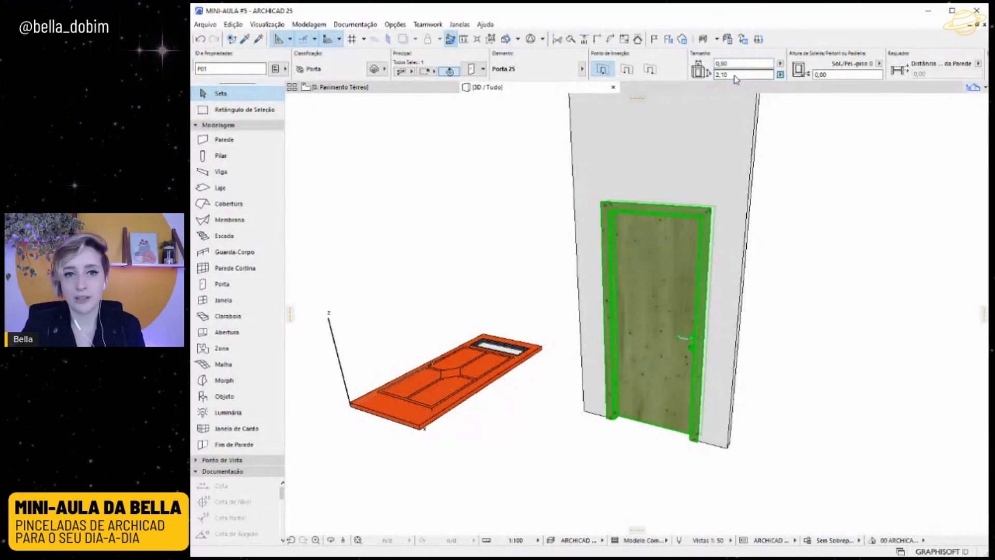
pyautogui.press('Return')
pyautogui.click(495, 221)
# Measure the width of the wall opening and of the door leaf in the Pavimento Térreo floor plan
pyautogui.click(410, 87)
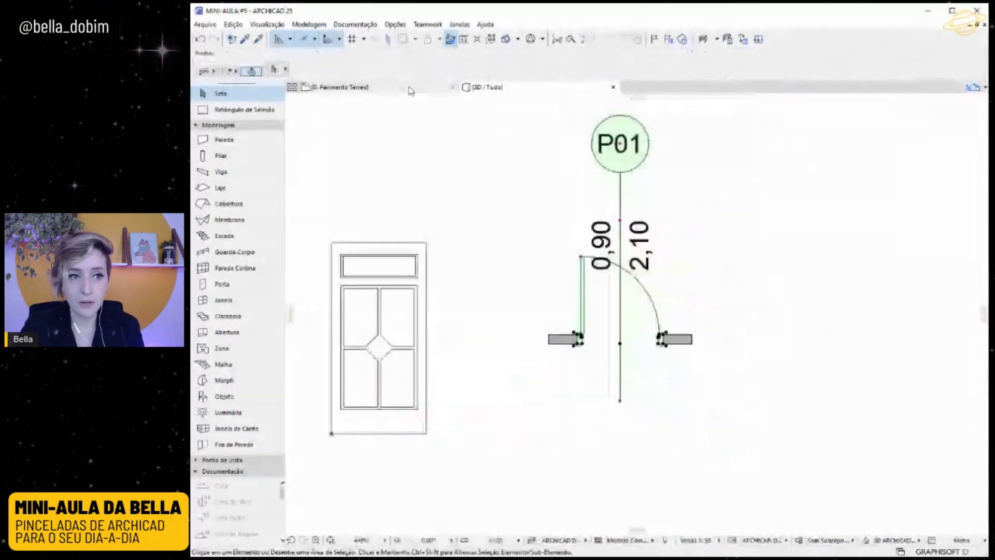
pyautogui.scroll(5, 616, 356)
pyautogui.press('m')
pyautogui.click(526, 305)
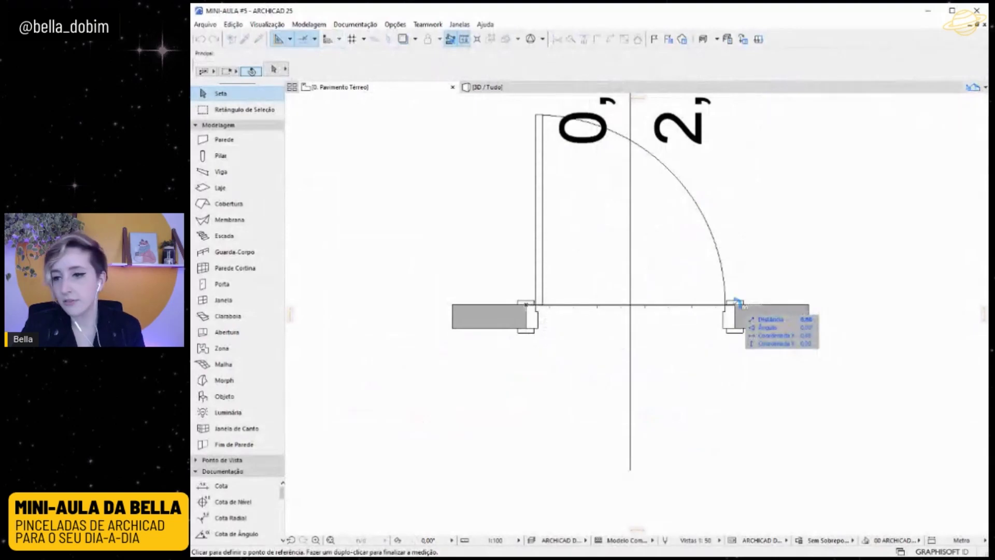
pyautogui.scroll(3, 735, 305)
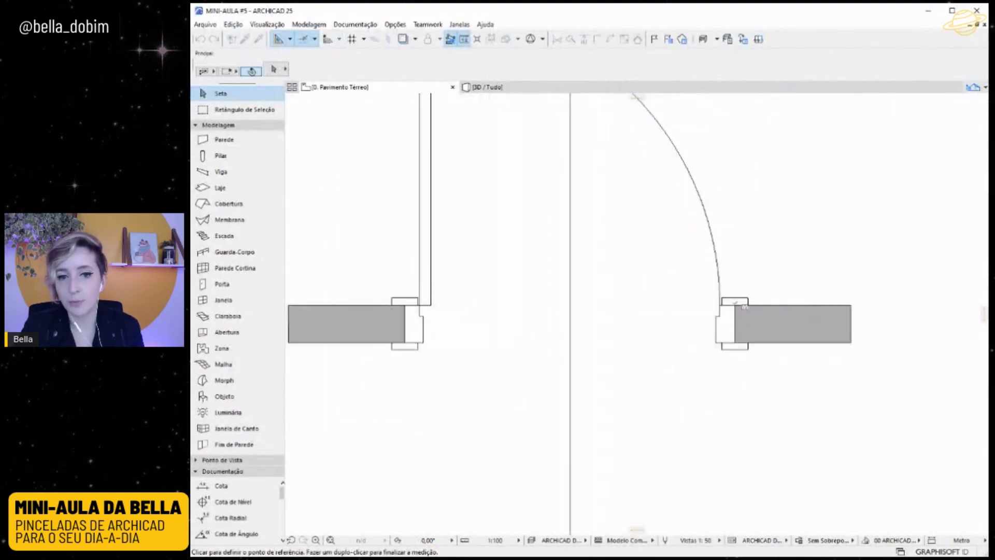
pyautogui.scroll(-2, 735, 309)
pyautogui.doubleClick(732, 306)
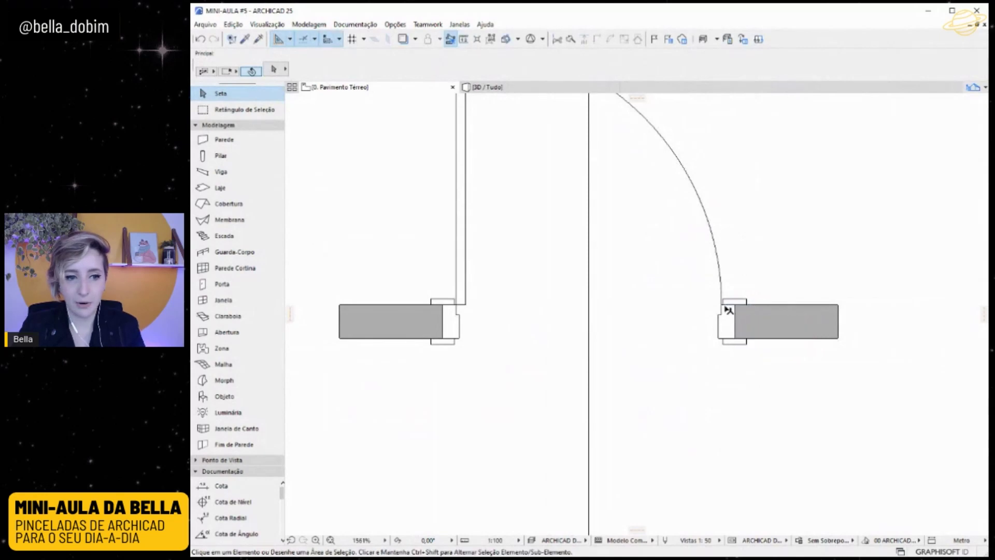
pyautogui.click(722, 306)
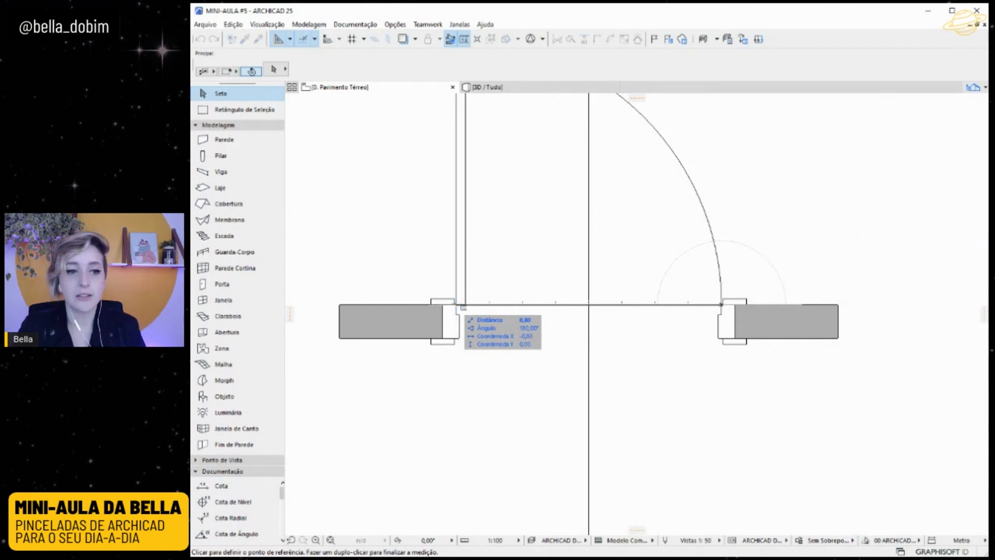
pyautogui.doubleClick(455, 305)
# Examine the door's opening, unit, clear and leaf dimensions in its nominal size settings from the 3D view
pyautogui.click(499, 86)
pyautogui.click(617, 247)
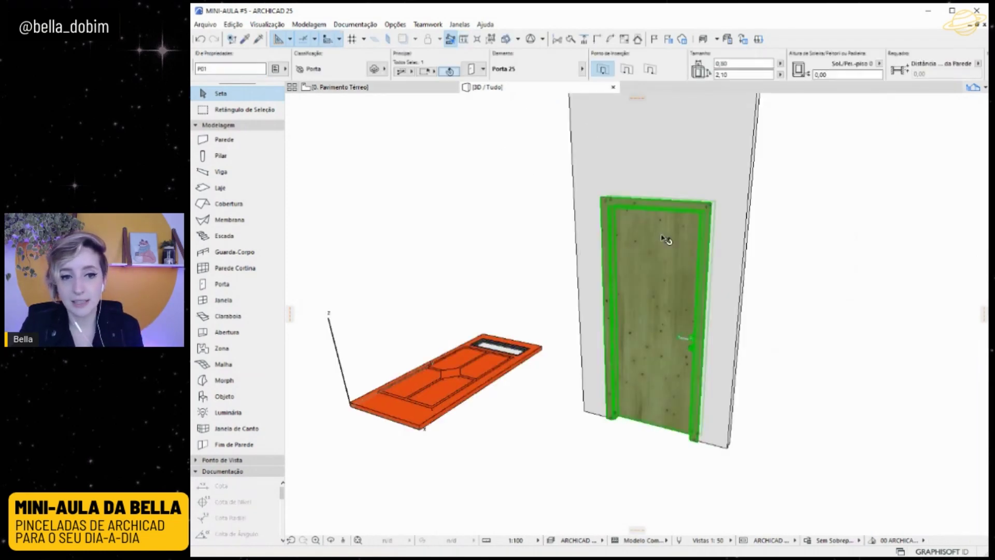
pyautogui.click(471, 71)
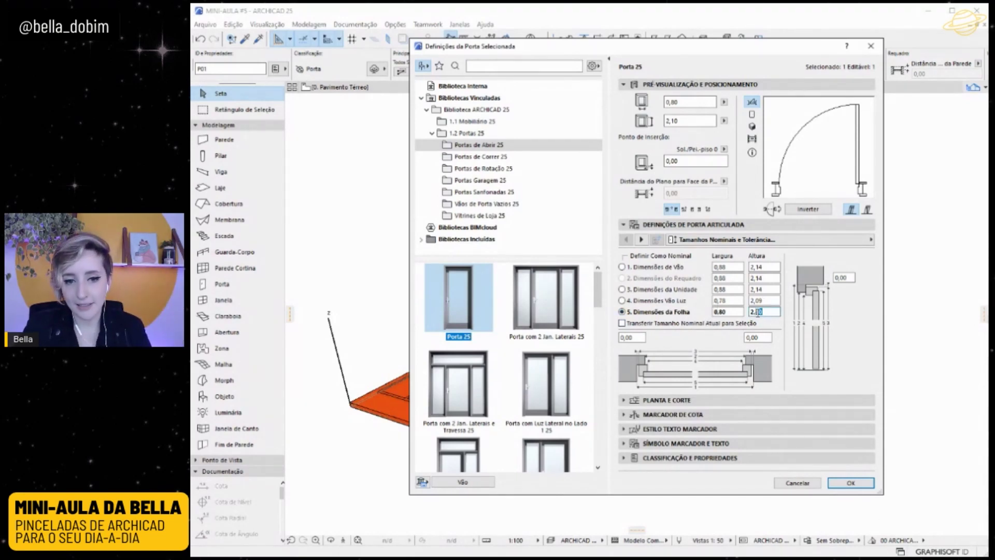
pyautogui.click(729, 311)
pyautogui.click(867, 481)
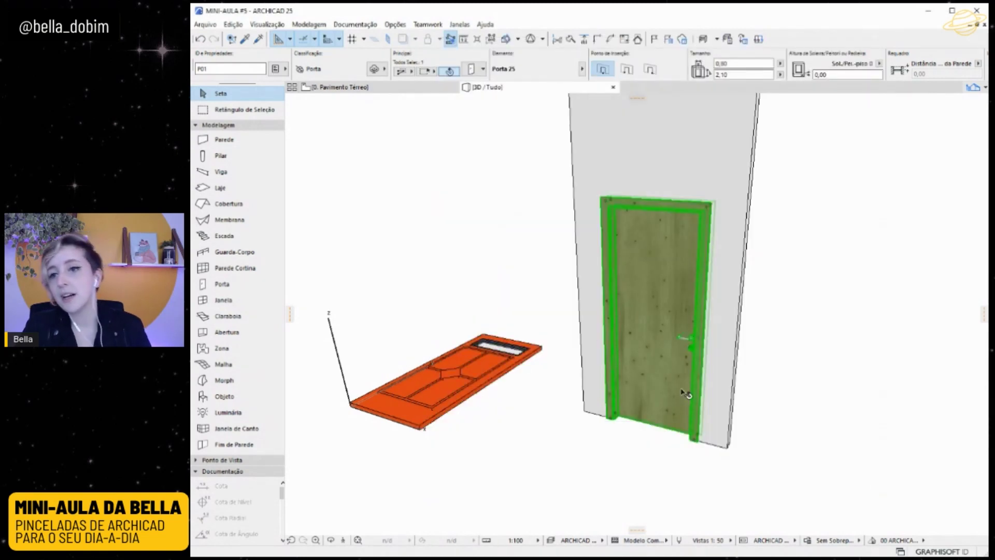
# Measure the long edge of the orange door panel lying flat in the 3D view
pyautogui.click(547, 416)
pyautogui.scroll(5, 518, 409)
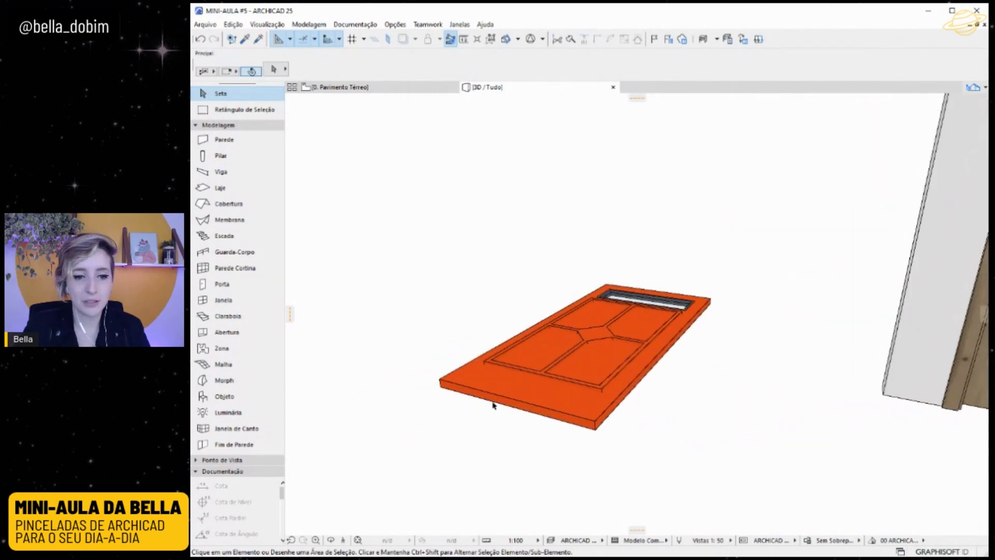
pyautogui.press('m')
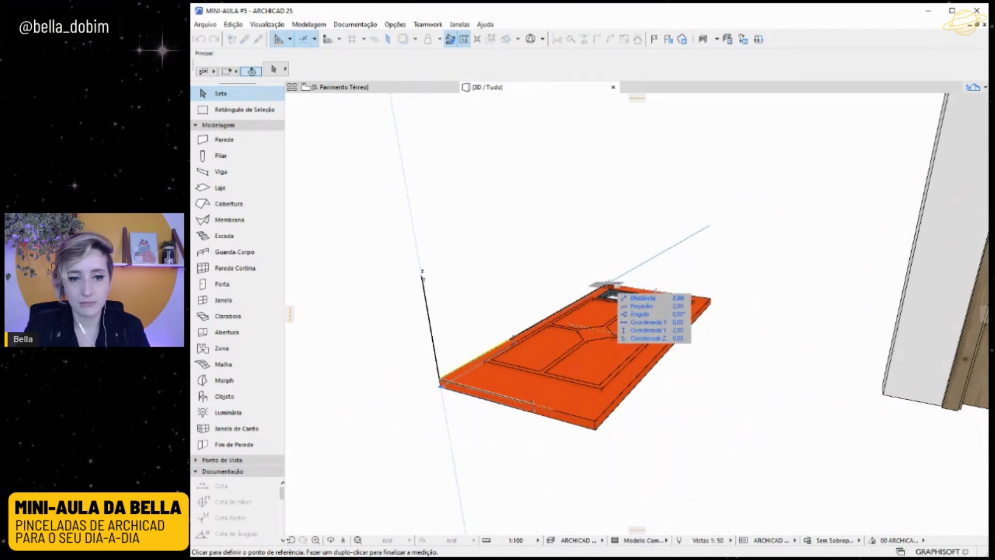
pyautogui.press('Escape')
pyautogui.scroll(-3, 459, 374)
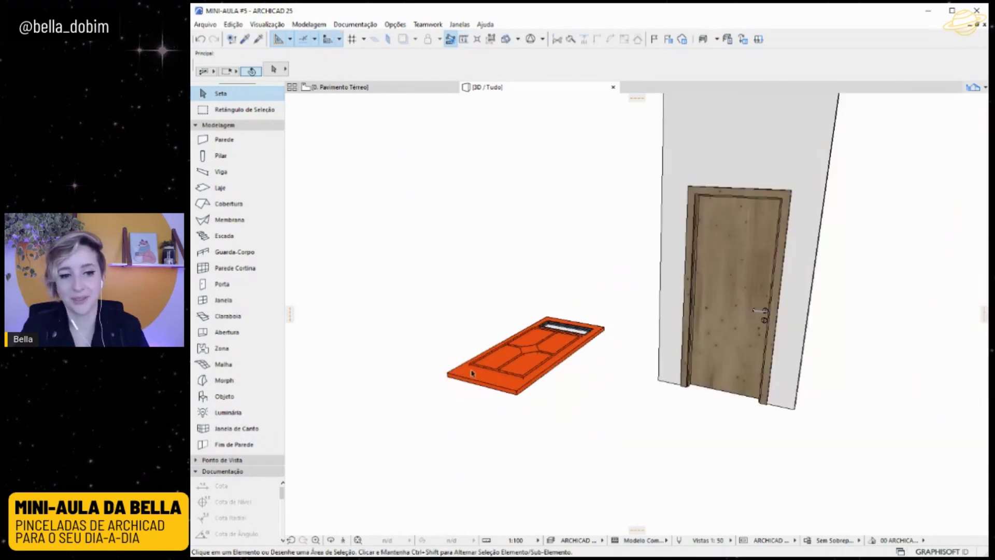
# Set the wall door's nominal size to 1,00 m wide and 2,00 m high
pyautogui.click(731, 238)
pyautogui.scroll(2, 836, 231)
pyautogui.click(744, 63)
pyautogui.press('Tab')
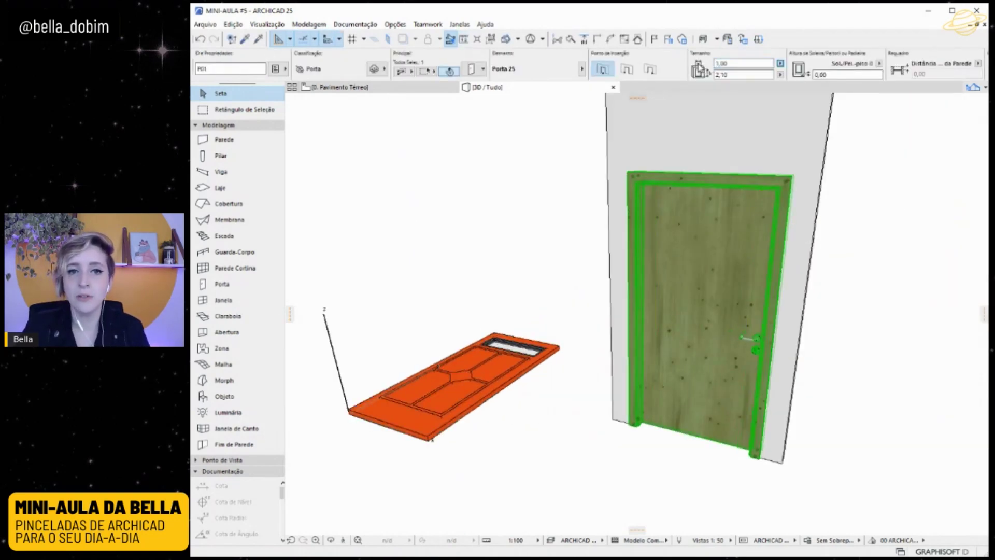
pyautogui.press('Return')
pyautogui.click(933, 299)
pyautogui.moveTo(832, 313)
pyautogui.keyDown('shift'); pyautogui.mouseDown(button='middle')
pyautogui.moveTo(915, 246)
pyautogui.moveTo(829, 307)
pyautogui.mouseUp(button='middle'); pyautogui.keyUp('shift')
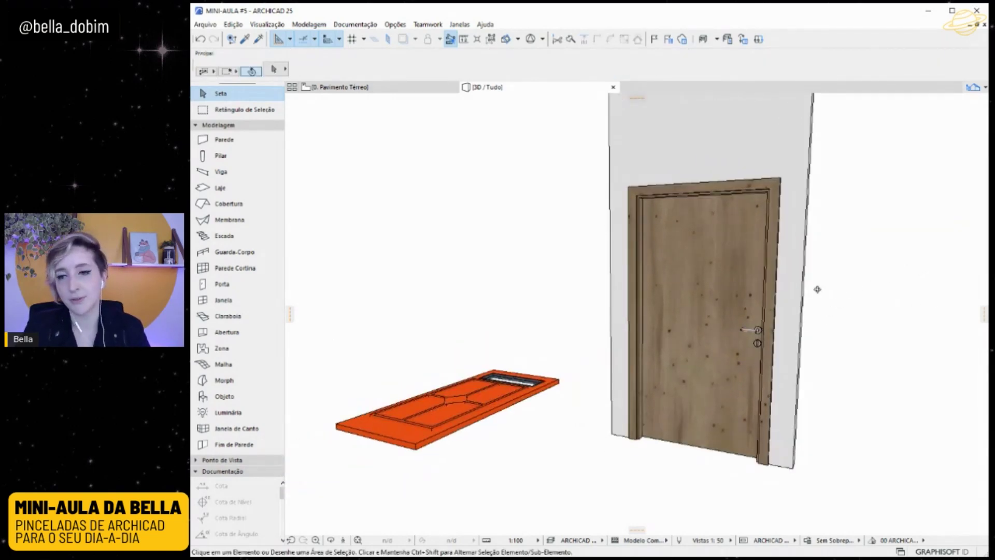
pyautogui.click(709, 218)
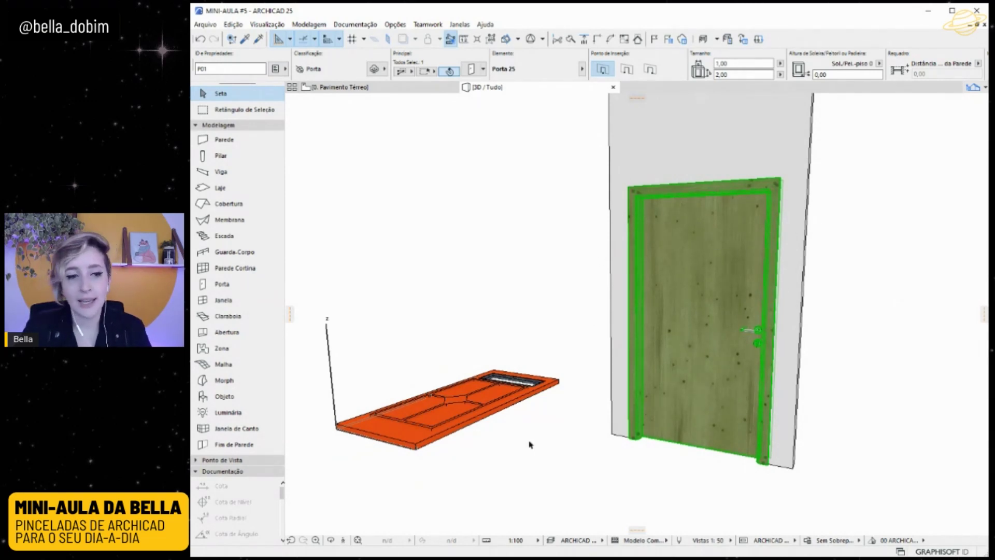
# Measure the gap between the upper and lower recessed panels of the custom door in the Pavimento Térreo floor plan
pyautogui.click(526, 345)
pyautogui.keyDown('shift'); pyautogui.moveTo(431, 382); pyautogui.dragTo(529, 482, button='middle'); pyautogui.keyUp('shift')
pyautogui.moveTo(430, 418); pyautogui.dragTo(588, 389, button='middle')
pyautogui.click(367, 88)
pyautogui.scroll(-5, 679, 299)
pyautogui.moveTo(446, 313); pyautogui.dragTo(648, 329, button='middle')
pyautogui.scroll(5, 648, 329)
pyautogui.scroll(-5, 709, 298)
pyautogui.press('m')
pyautogui.scroll(6, 721, 380)
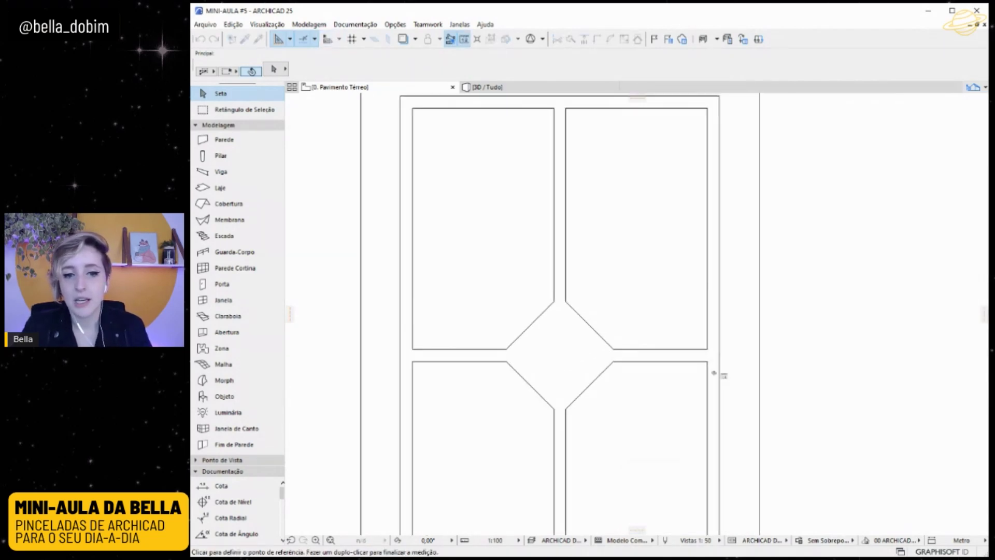
pyautogui.click(707, 349)
pyautogui.click(707, 362)
pyautogui.press('Escape')
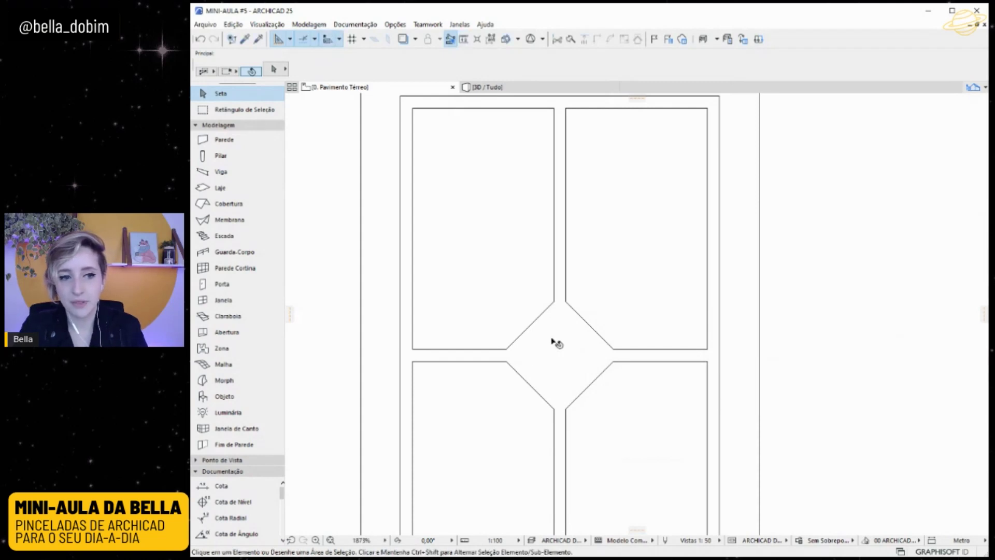
# Examine the wooden moulding slab and the base slab of the custom door in the floor plan and the 3D view
pyautogui.scroll(-3, 556, 342)
pyautogui.click(601, 224)
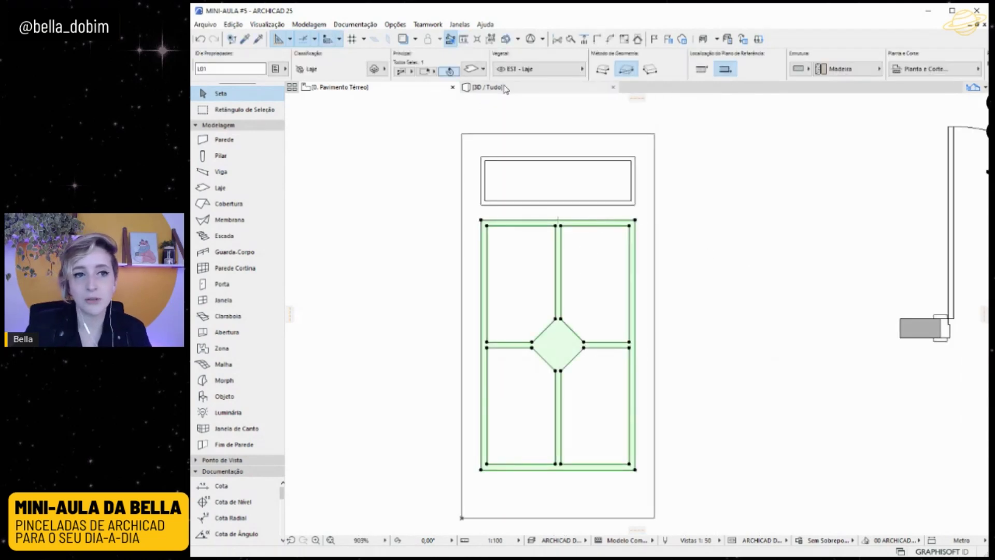
pyautogui.click(488, 87)
pyautogui.scroll(5, 605, 428)
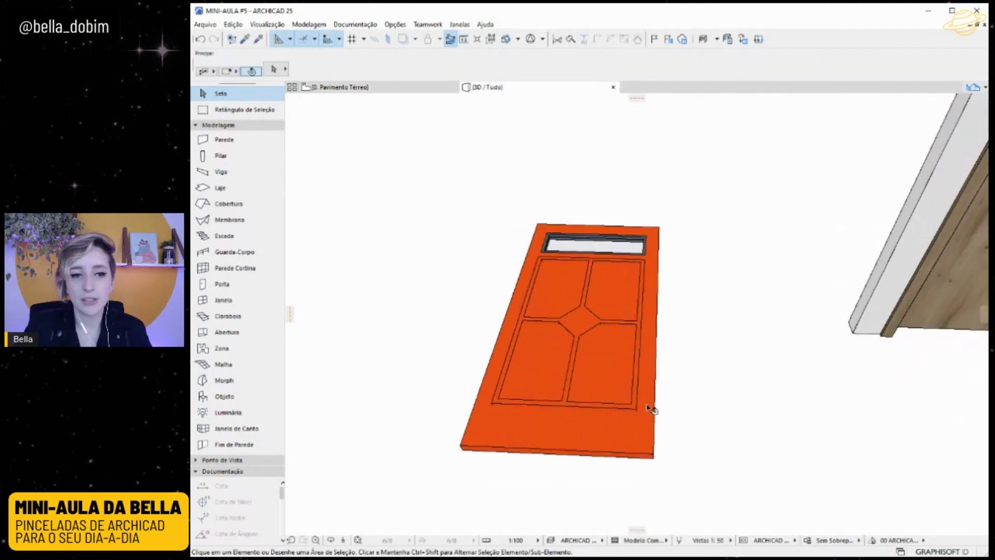
pyautogui.click(593, 437)
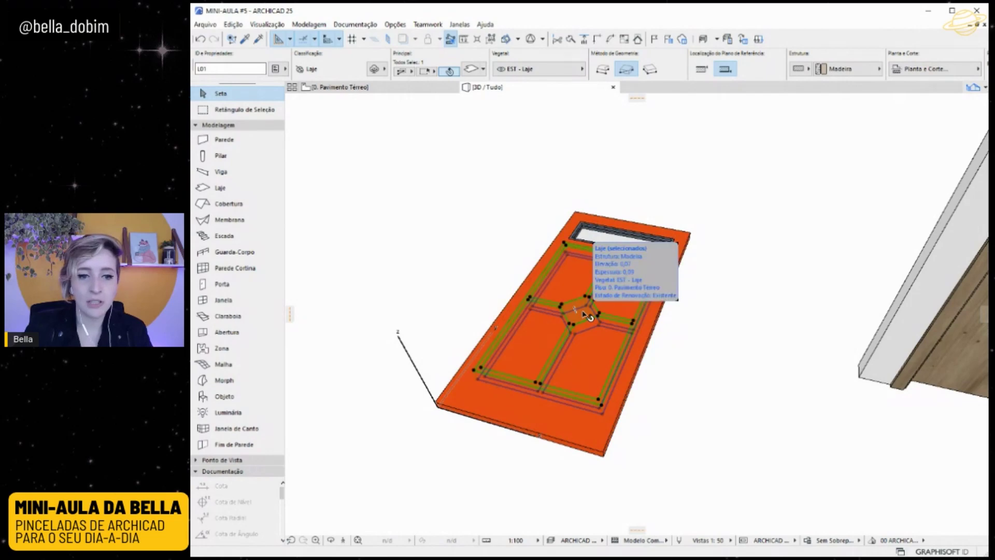
pyautogui.click(713, 324)
pyautogui.keyDown('shift'); pyautogui.moveTo(550, 415); pyautogui.dragTo(592, 310, button='middle'); pyautogui.keyUp('shift')
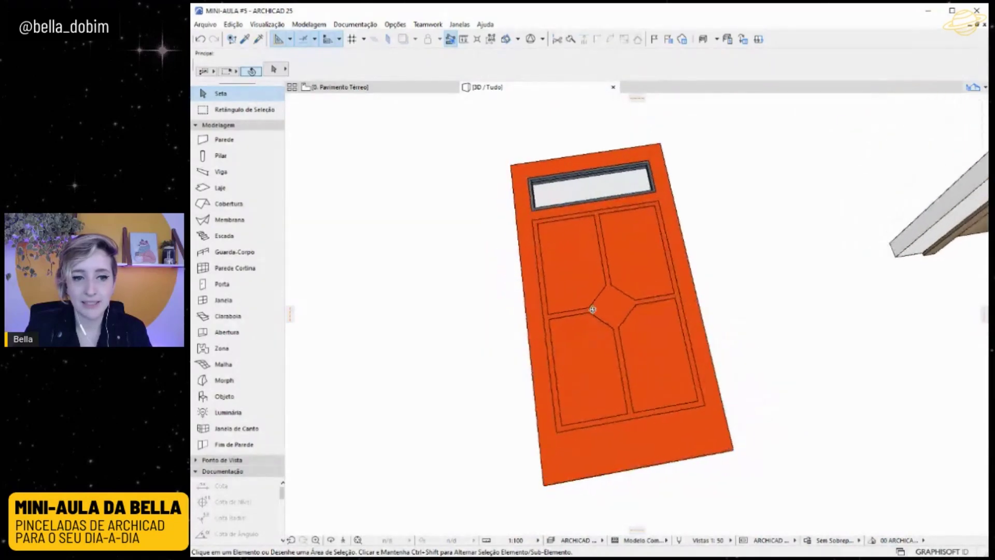
# Set the iron frame slab around the door's glass to a base elevation of 0,02 and a thickness of 0,01
pyautogui.scroll(5, 524, 139)
pyautogui.scroll(-3, 704, 191)
pyautogui.scroll(5, 708, 197)
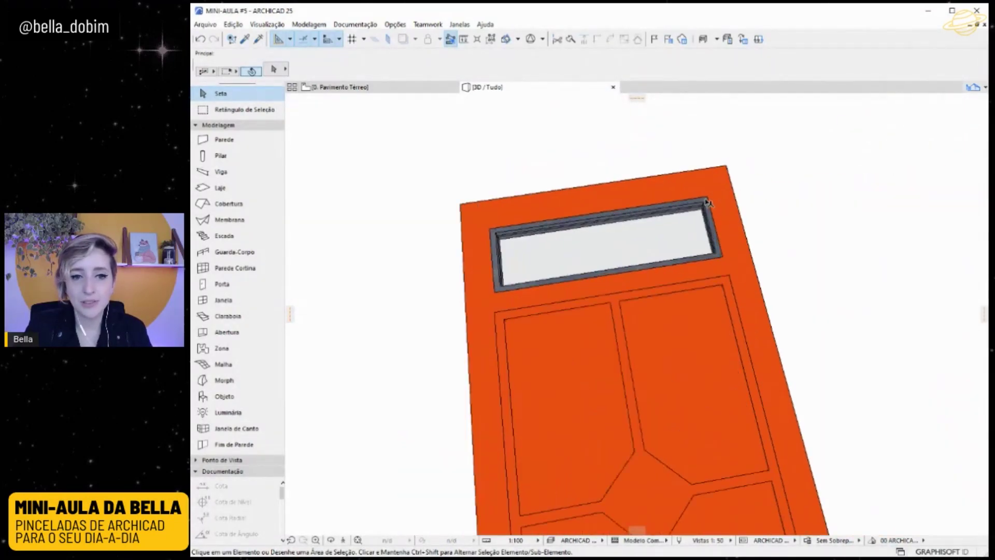
pyautogui.click(711, 201)
pyautogui.scroll(-5, 831, 58)
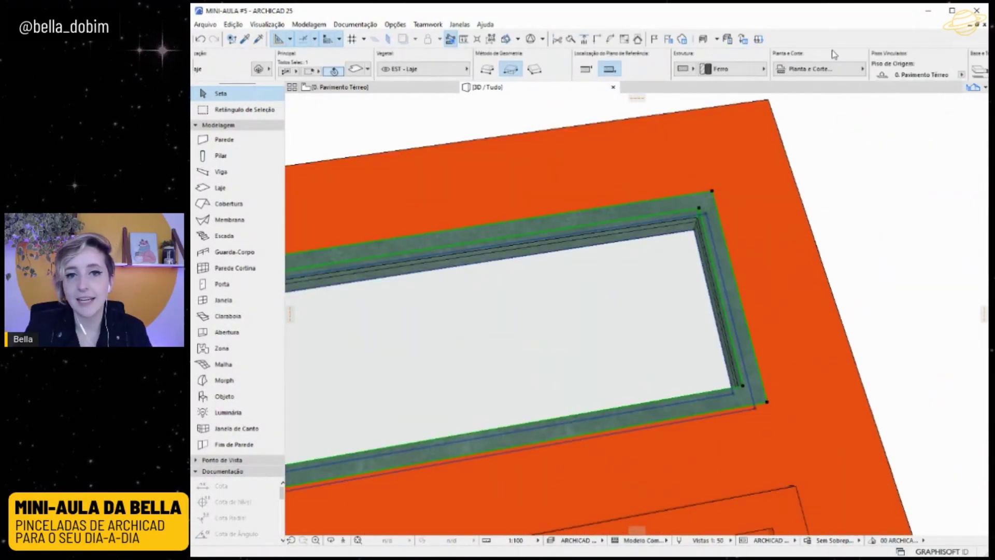
pyautogui.click(797, 74)
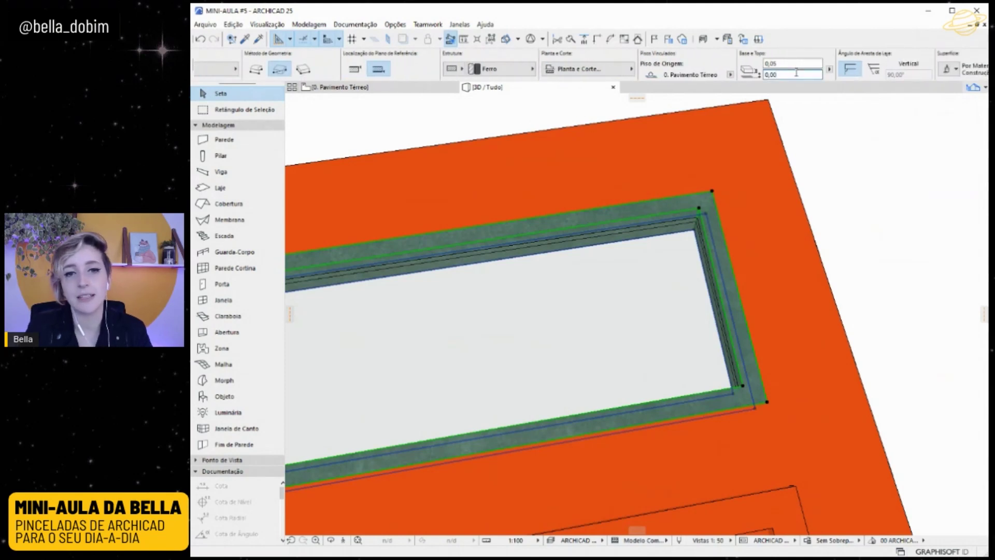
pyautogui.press('Return')
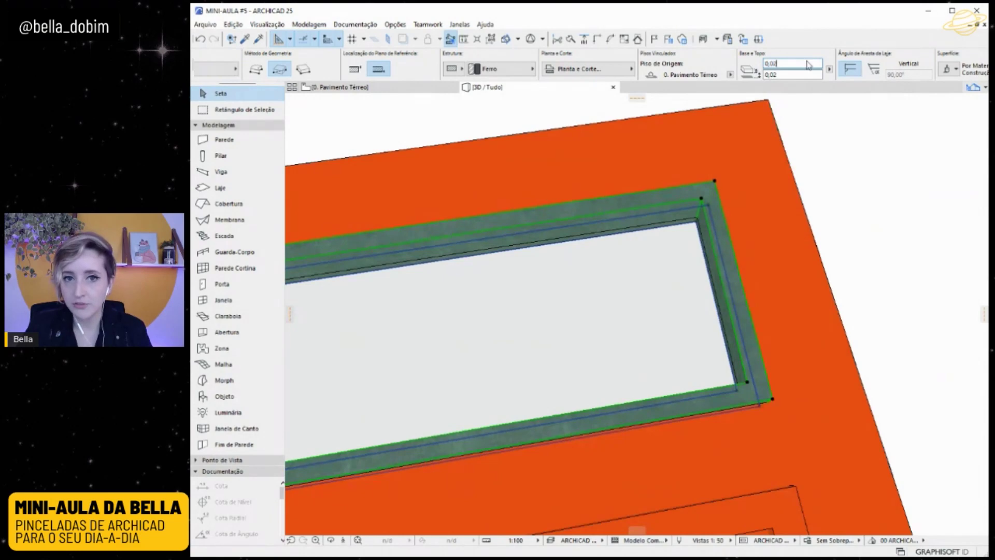
pyautogui.press('Return')
pyautogui.write('1')
pyautogui.press('Return')
pyautogui.press('Escape')
# Inspect how the glass slab and its iron frame sit inside the door panel's opening in 3D
pyautogui.click(680, 256)
pyautogui.keyDown('shift'); pyautogui.moveTo(681, 257); pyautogui.dragTo(546, 300, button='middle'); pyautogui.keyUp('shift')
pyautogui.click(450, 328)
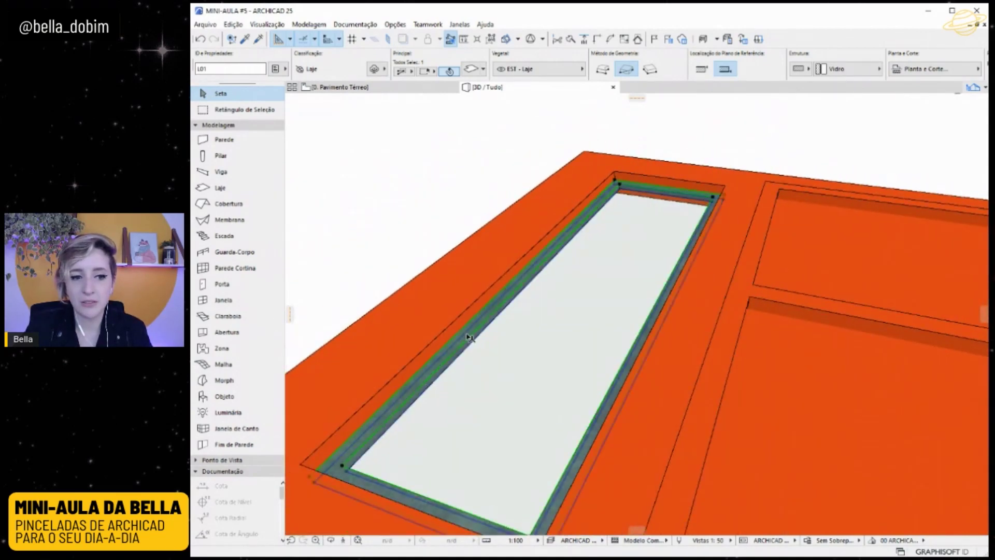
pyautogui.scroll(-6, 451, 332)
pyautogui.keyDown('shift'); pyautogui.moveTo(734, 217); pyautogui.dragTo(667, 282, button='middle'); pyautogui.keyUp('shift')
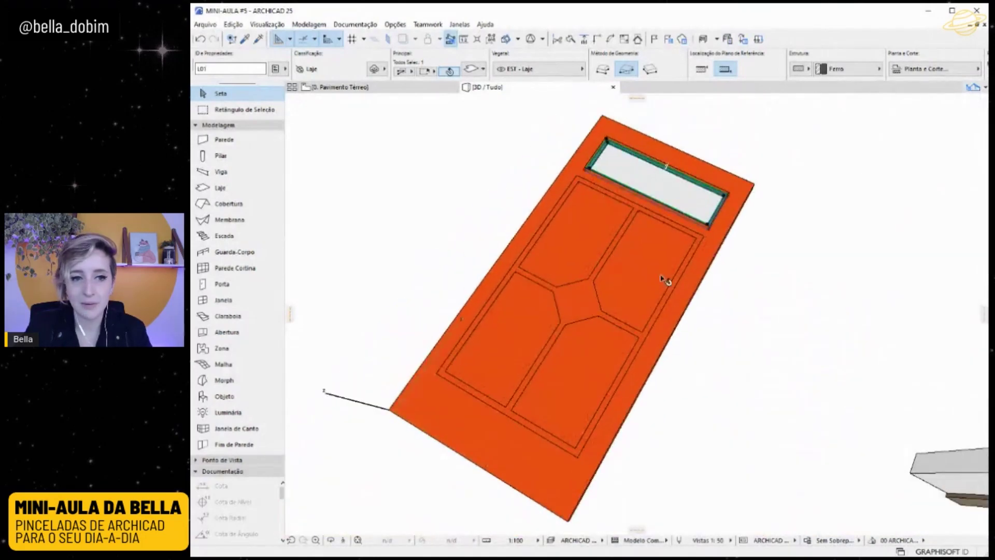
# Change the surface of both orange wooden door slabs to Pintura - Ocre Dourado
pyautogui.click(740, 407)
pyautogui.click(501, 306)
pyautogui.keyDown('shift'); pyautogui.click(701, 281); pyautogui.keyUp('shift')
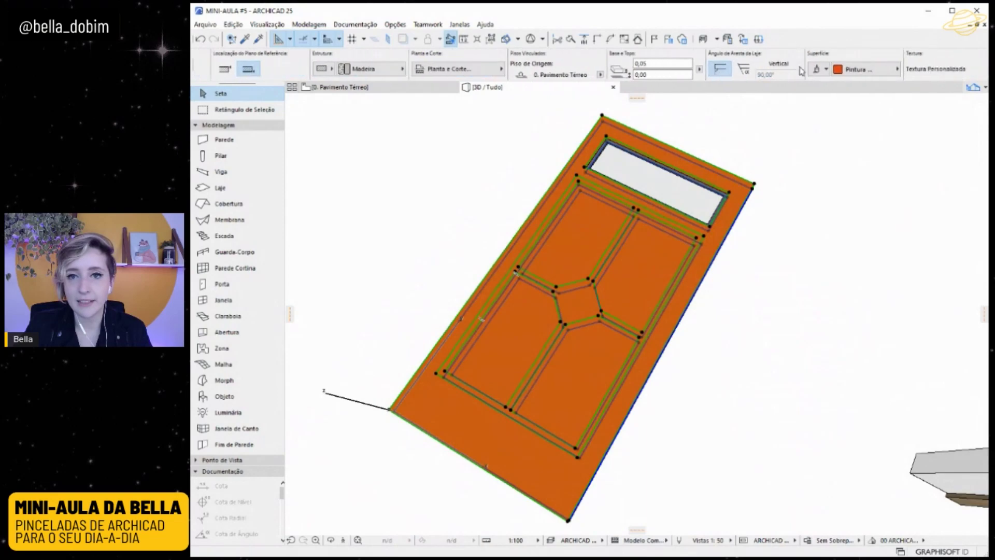
pyautogui.click(762, 69)
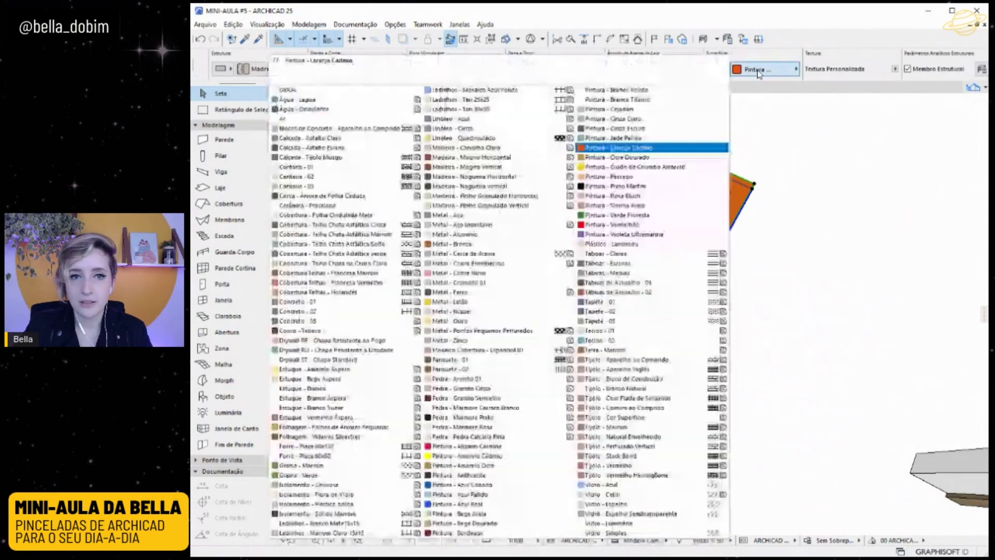
pyautogui.click(633, 162)
pyautogui.click(818, 286)
pyautogui.keyDown('shift'); pyautogui.moveTo(602, 369); pyautogui.dragTo(628, 301, button='middle'); pyautogui.keyUp('shift')
pyautogui.keyDown('shift'); pyautogui.moveTo(590, 232); pyautogui.dragTo(629, 296, button='middle'); pyautogui.keyUp('shift')
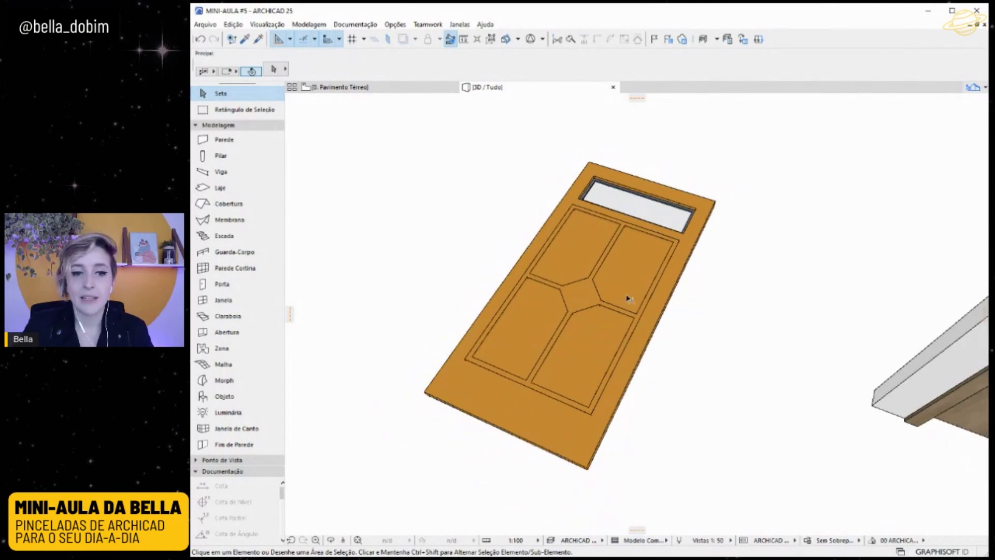
pyautogui.click(670, 281)
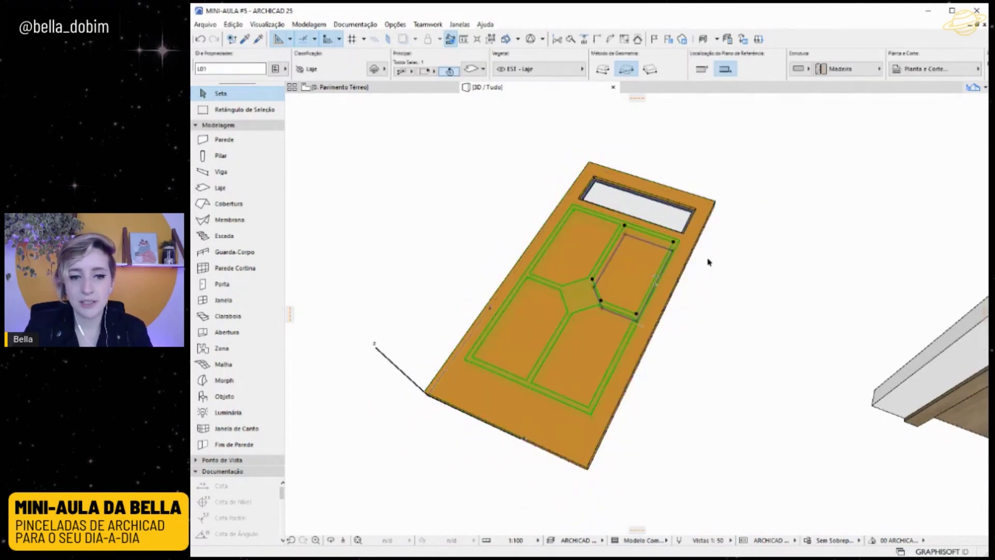
pyautogui.click(773, 252)
# Override all surfaces of the iron frame slab around the glass with Pintura - Preto Marfim
pyautogui.scroll(6, 663, 149)
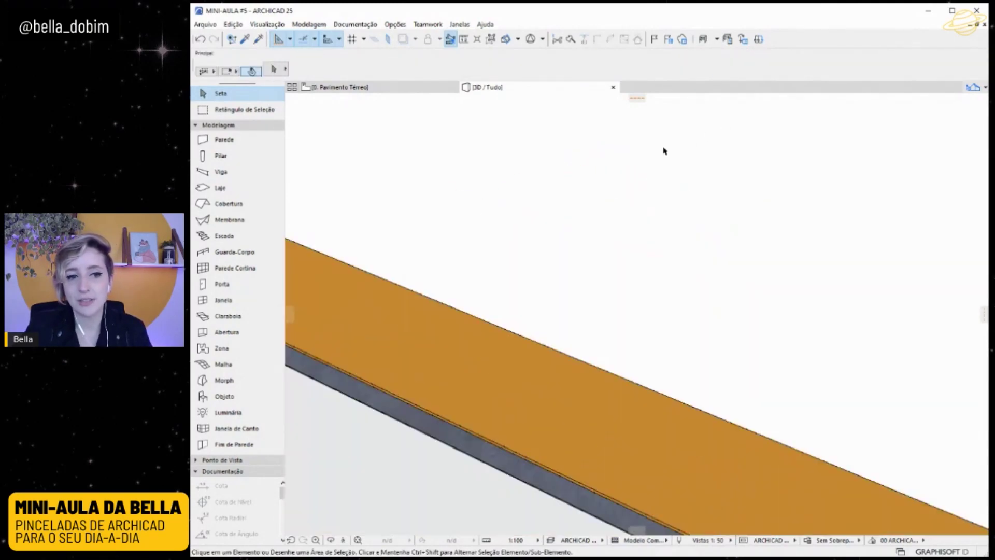
pyautogui.scroll(-4, 663, 149)
pyautogui.keyDown('shift'); pyautogui.moveTo(627, 243); pyautogui.dragTo(481, 143, button='middle'); pyautogui.keyUp('shift')
pyautogui.keyDown('shift'); pyautogui.moveTo(630, 224); pyautogui.dragTo(617, 325, button='middle'); pyautogui.keyUp('shift')
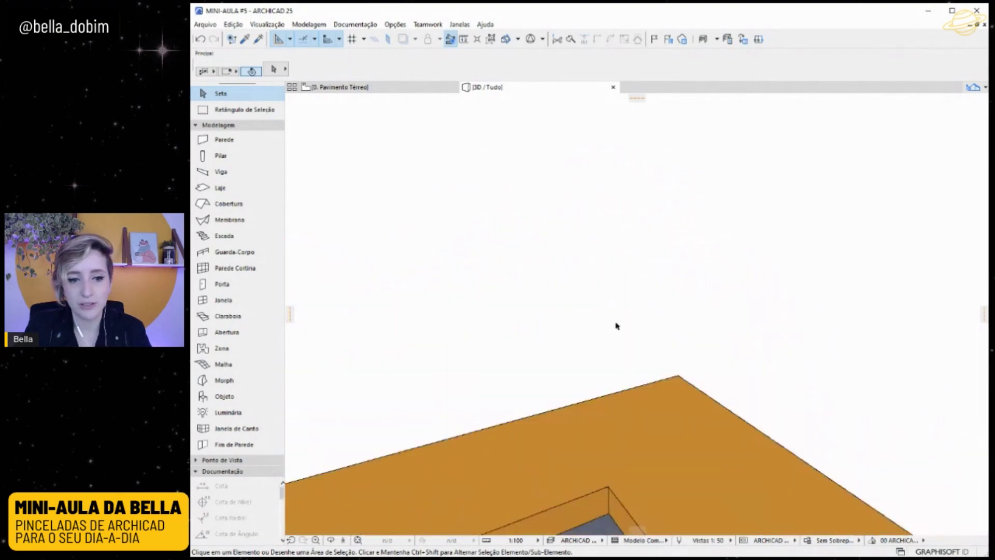
pyautogui.keyDown('shift'); pyautogui.moveTo(645, 386); pyautogui.dragTo(645, 218, button='middle'); pyautogui.keyUp('shift')
pyautogui.click(608, 338)
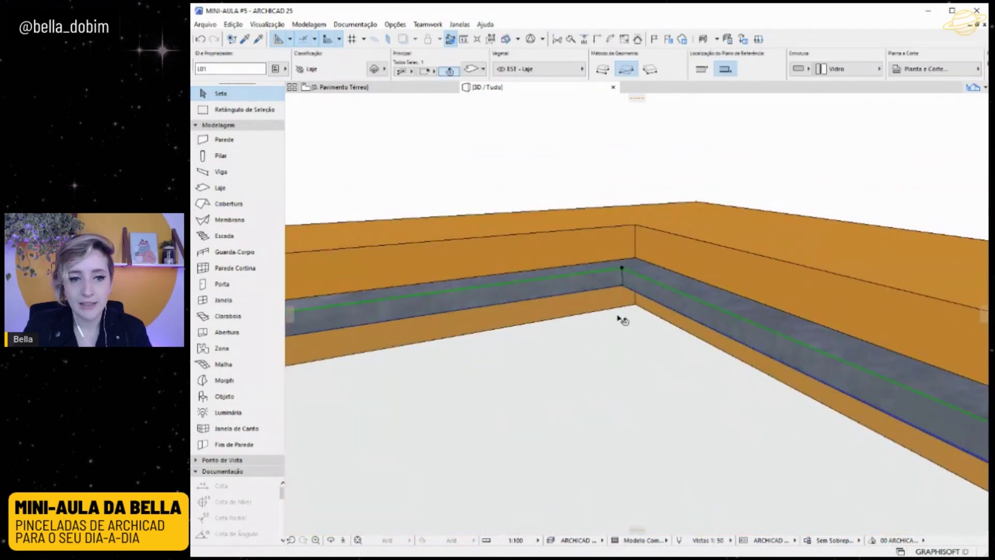
pyautogui.click(608, 294)
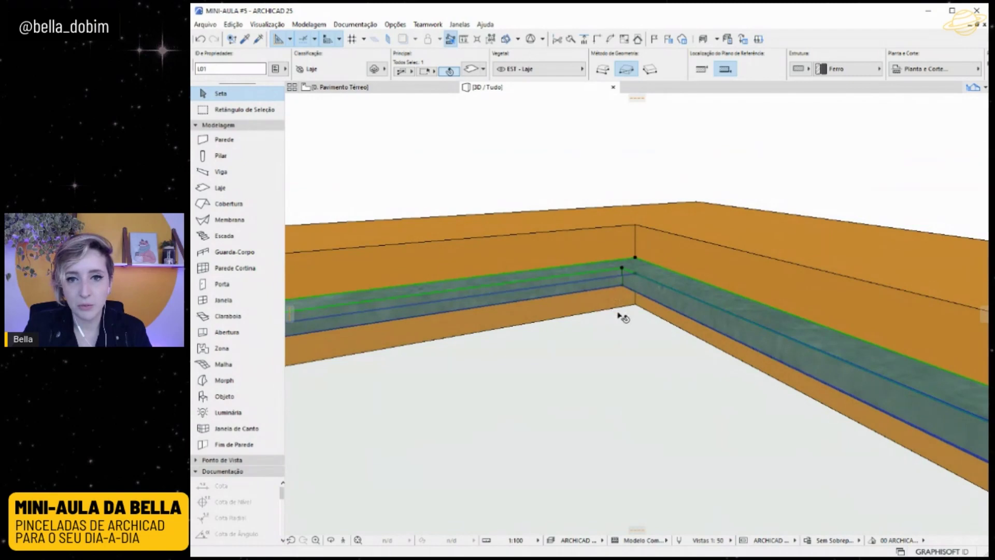
pyautogui.hscroll(5, 819, 57)
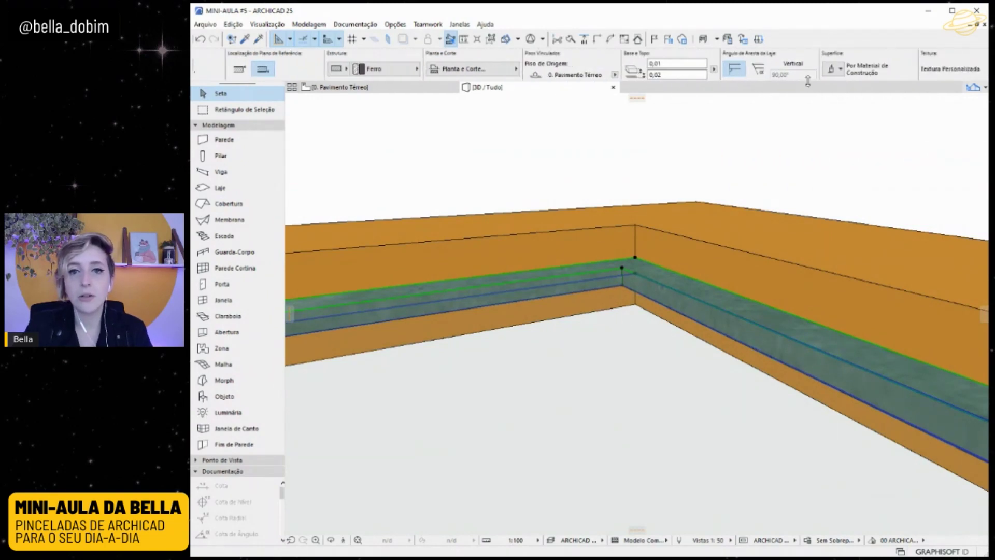
pyautogui.click(819, 109)
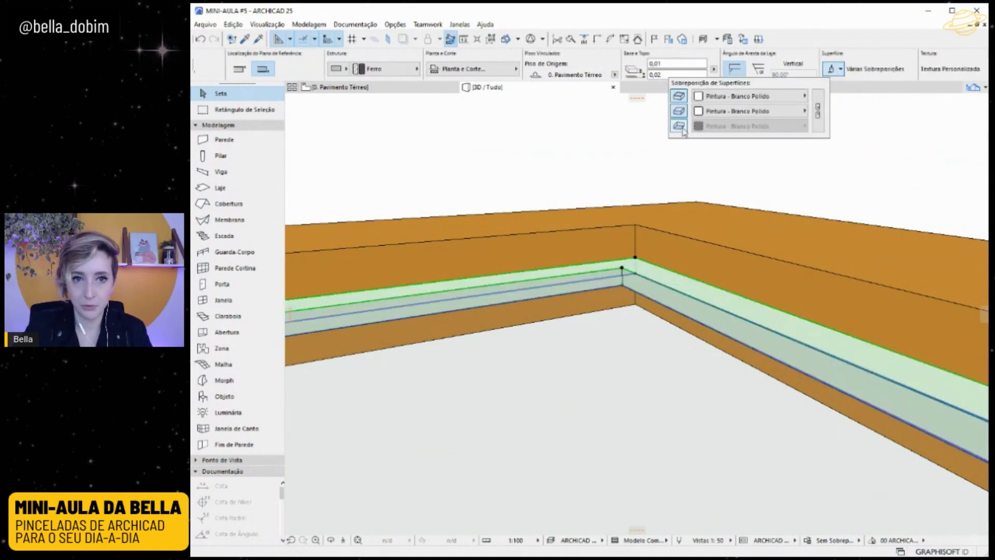
pyautogui.click(752, 96)
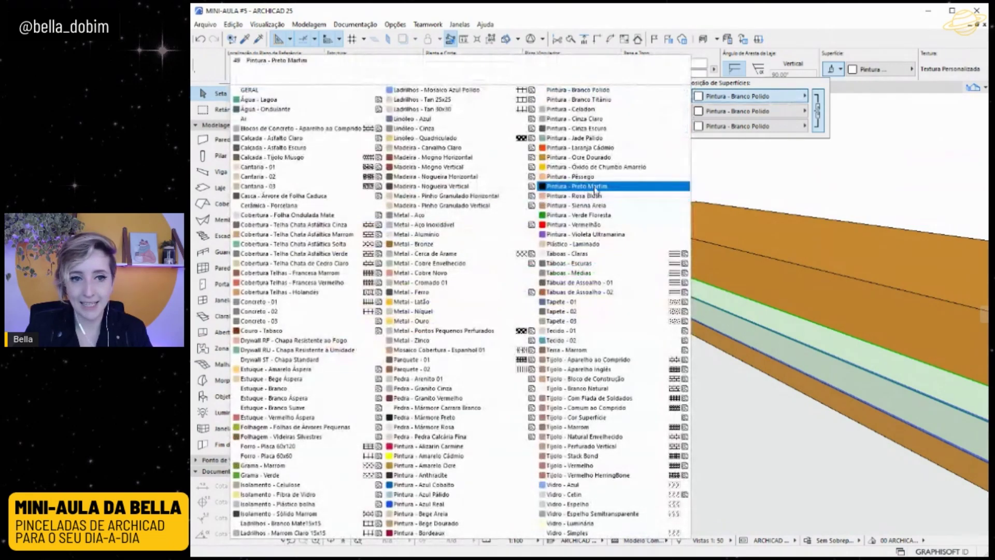
pyautogui.click(614, 197)
# Override all surfaces of the glass slab, trying Vidro - Simples before switching to another Vidro finish
pyautogui.click(548, 393)
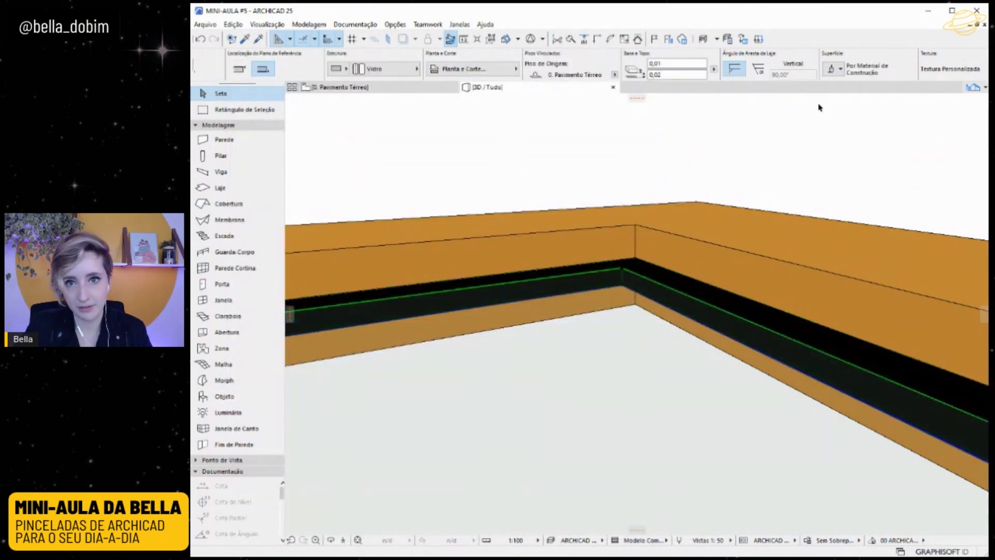
pyautogui.click(832, 69)
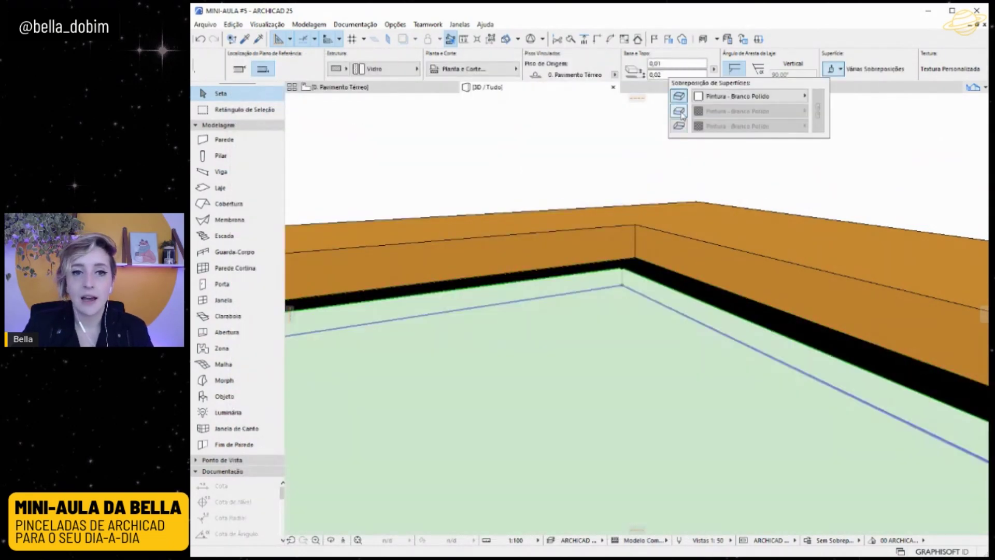
pyautogui.click(780, 98)
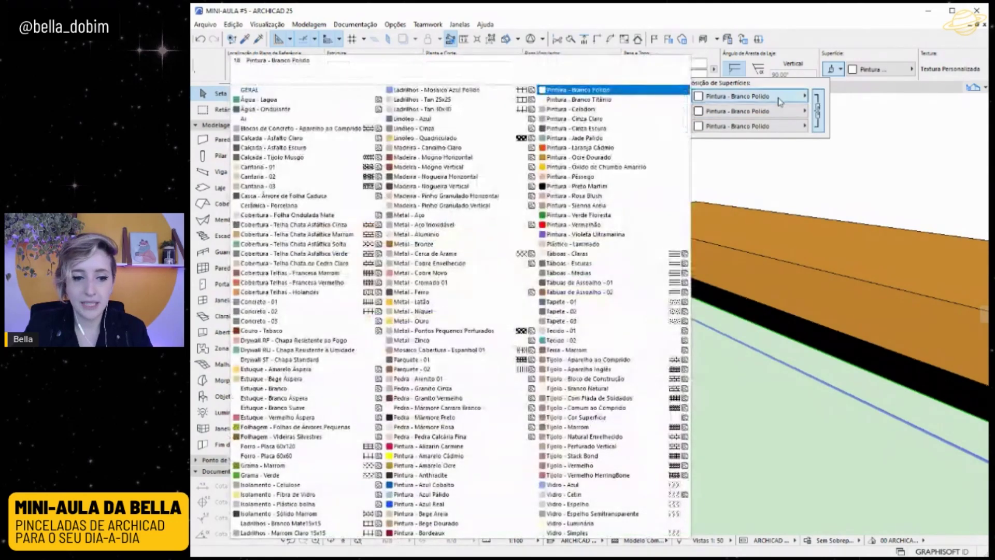
pyautogui.click(570, 533)
pyautogui.click(745, 128)
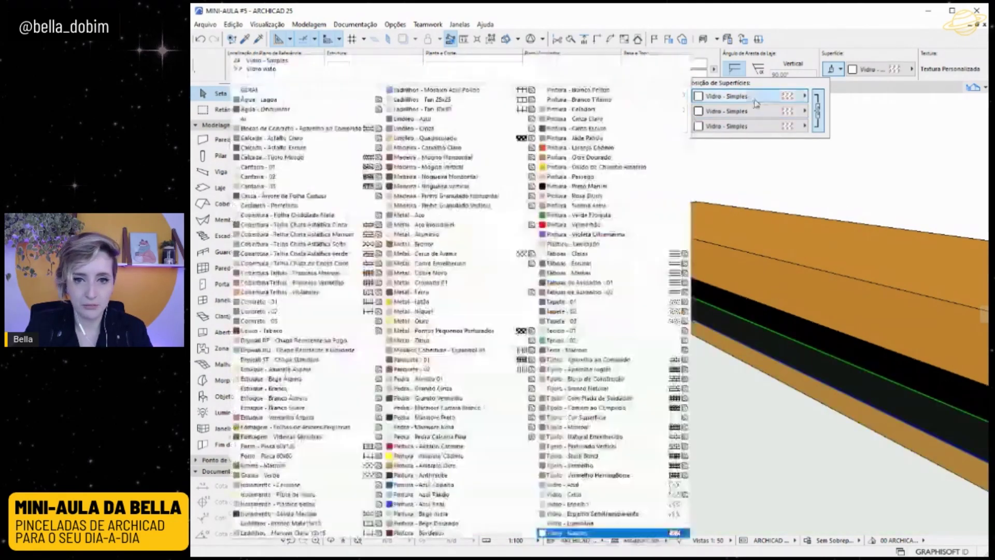
pyautogui.click(565, 500)
pyautogui.click(557, 164)
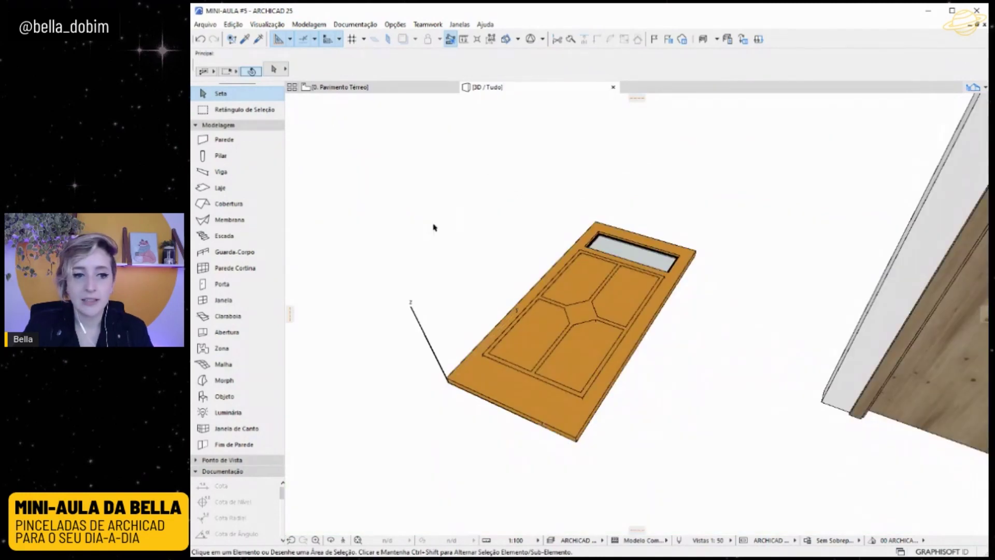
# Check the custom door panel in the ground floor plan and select all of its slabs there
pyautogui.moveTo(415, 166); pyautogui.dragTo(809, 487)
pyautogui.click(404, 83)
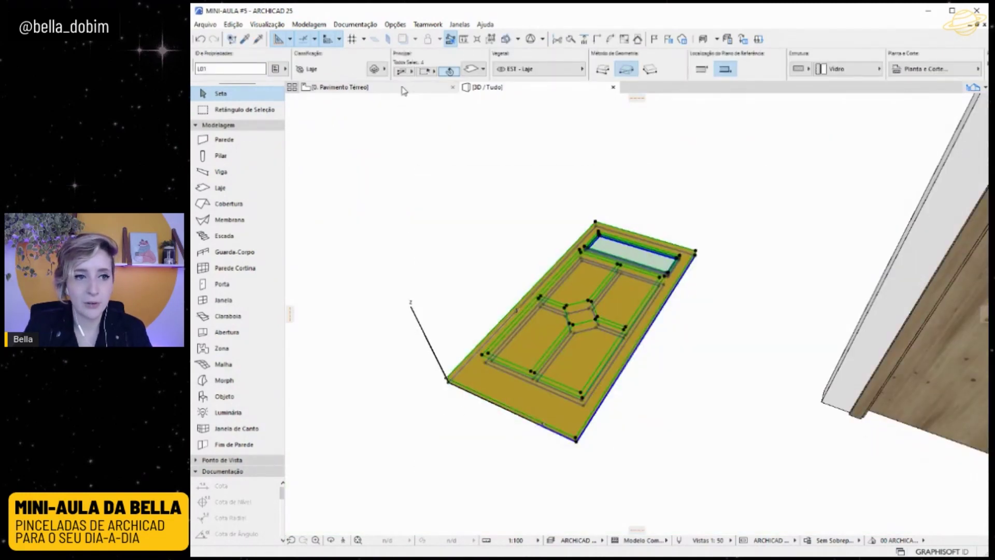
pyautogui.scroll(-5, 589, 322)
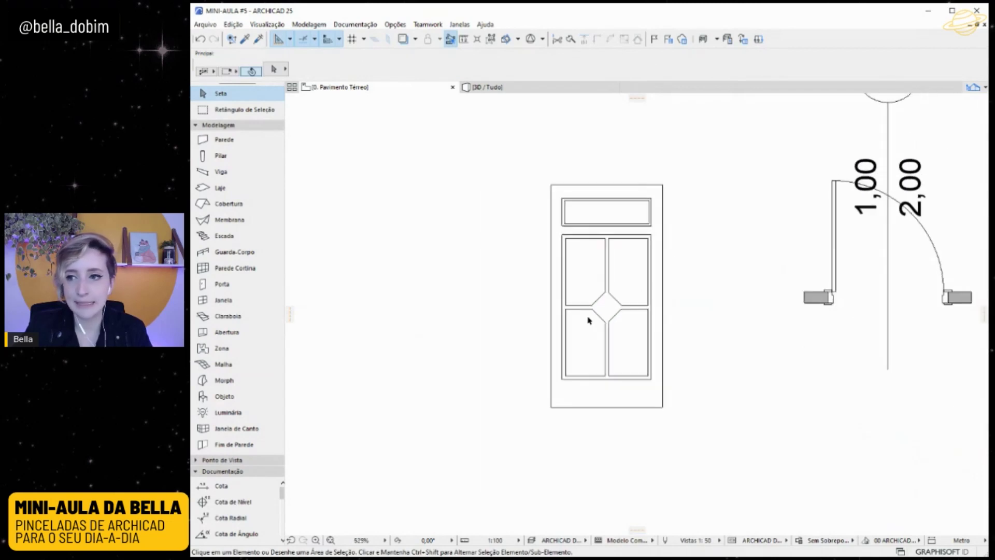
pyautogui.scroll(5, 558, 373)
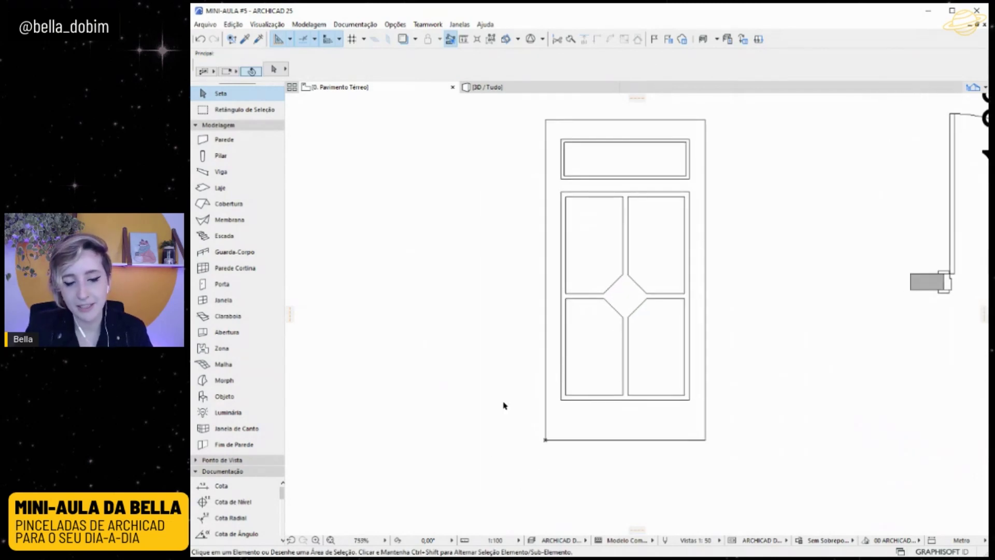
pyautogui.moveTo(505, 412); pyautogui.dragTo(575, 461)
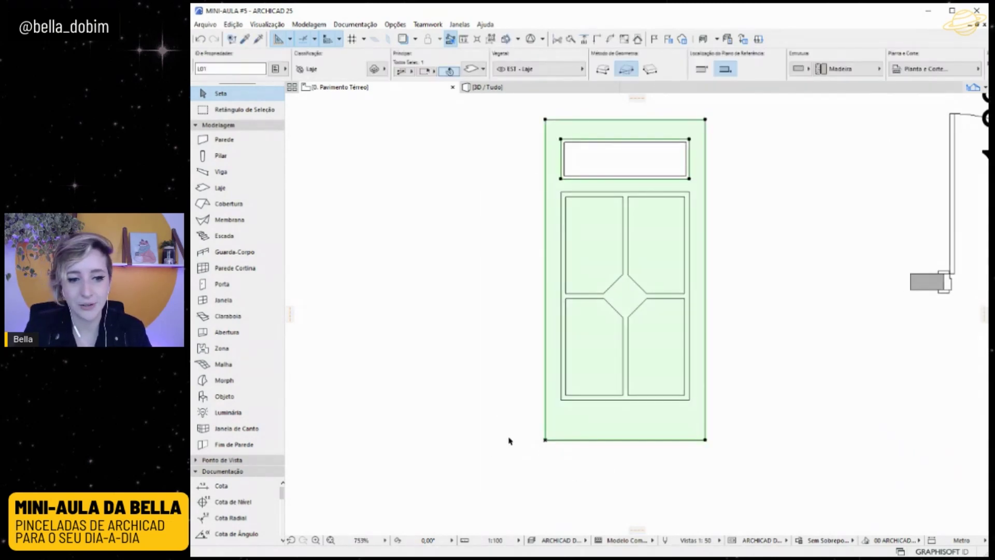
pyautogui.scroll(3, 559, 447)
pyautogui.click(641, 468)
pyautogui.scroll(-4, 600, 467)
pyautogui.moveTo(556, 156); pyautogui.dragTo(769, 534)
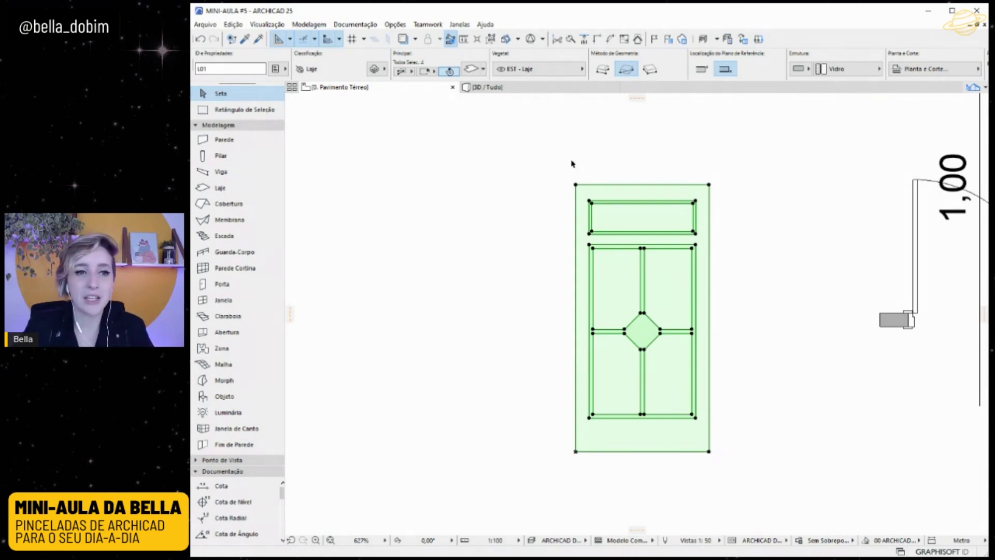
# Select all slabs of the custom door panel in the 3D view and start saving the selection as a Folha Porta
pyautogui.click(495, 88)
pyautogui.moveTo(345, 153); pyautogui.dragTo(775, 502)
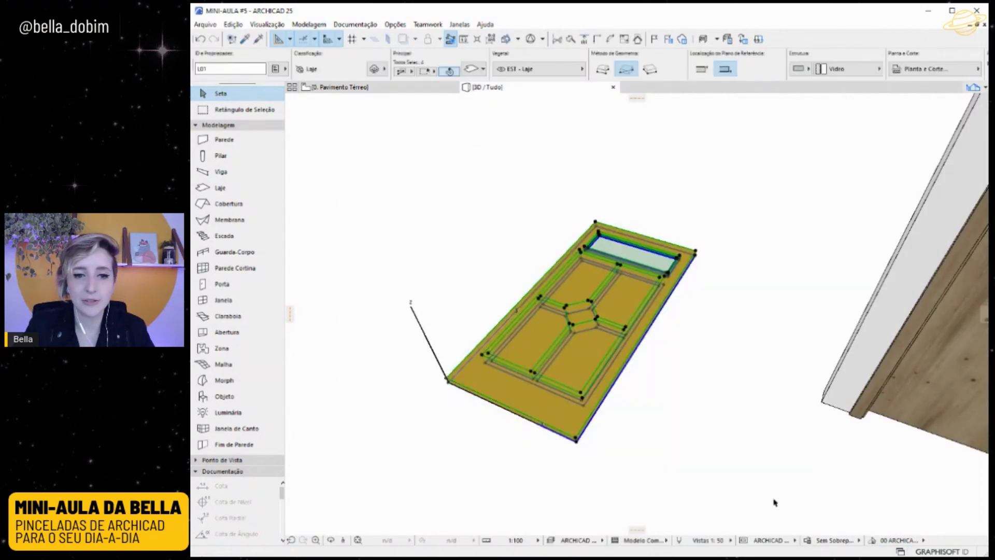
pyautogui.click(205, 24)
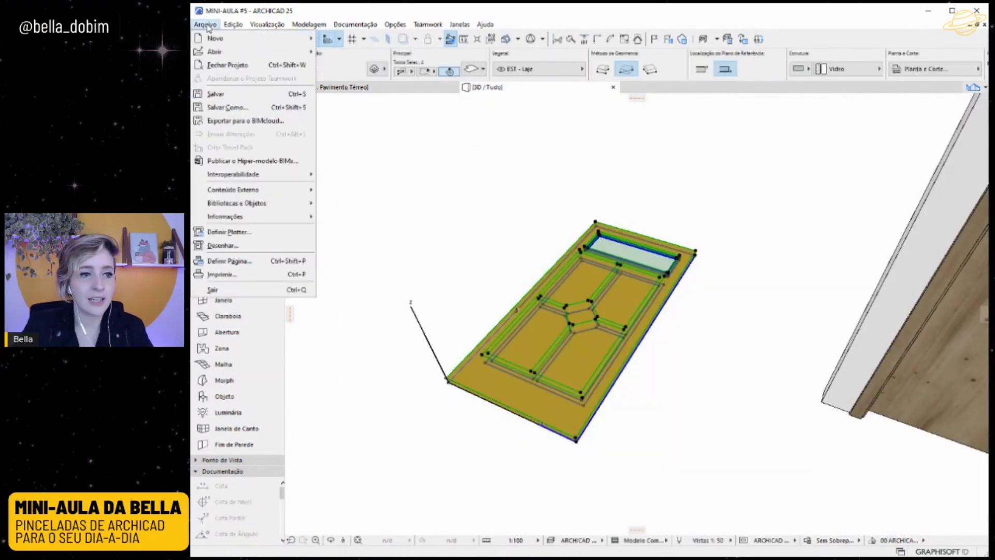
pyautogui.moveTo(300, 209)
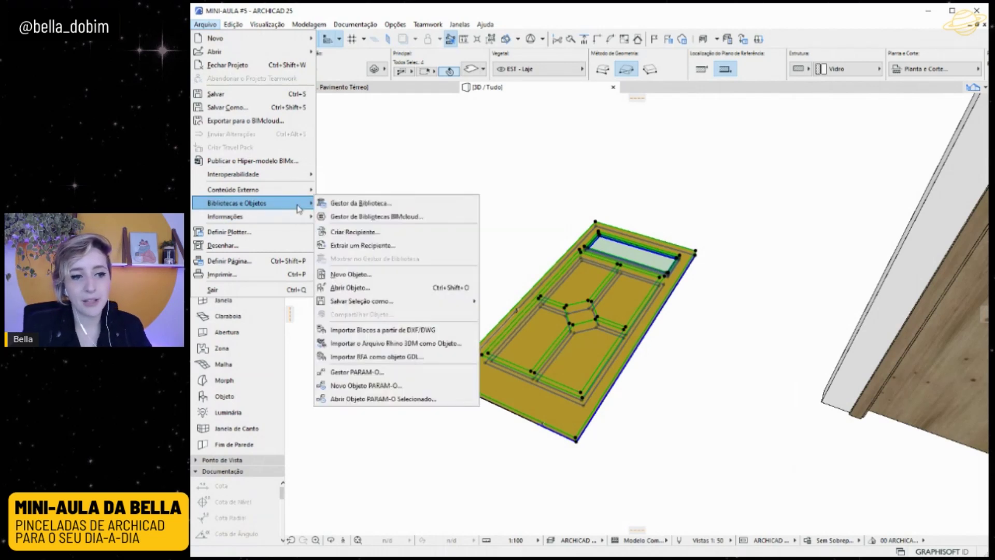
pyautogui.moveTo(389, 303)
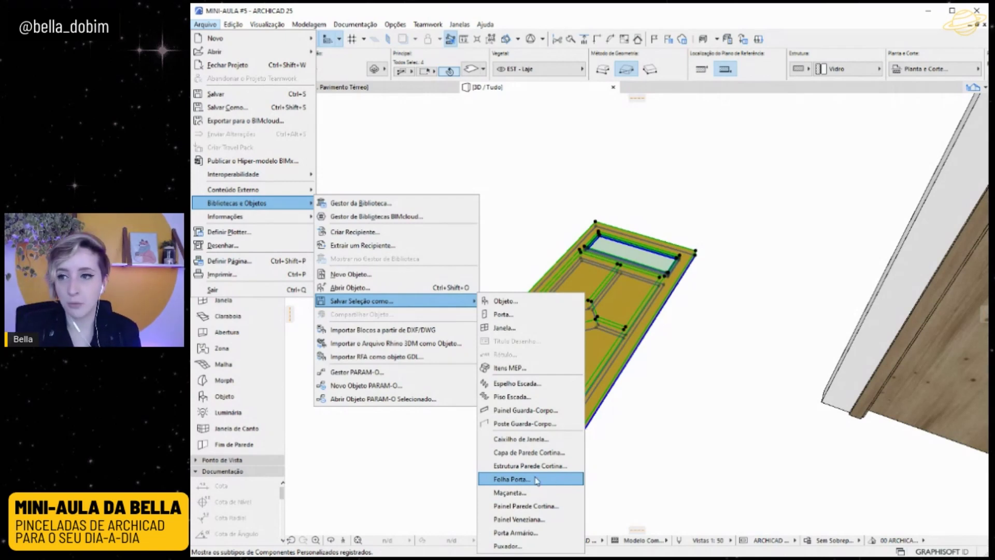
pyautogui.click(536, 480)
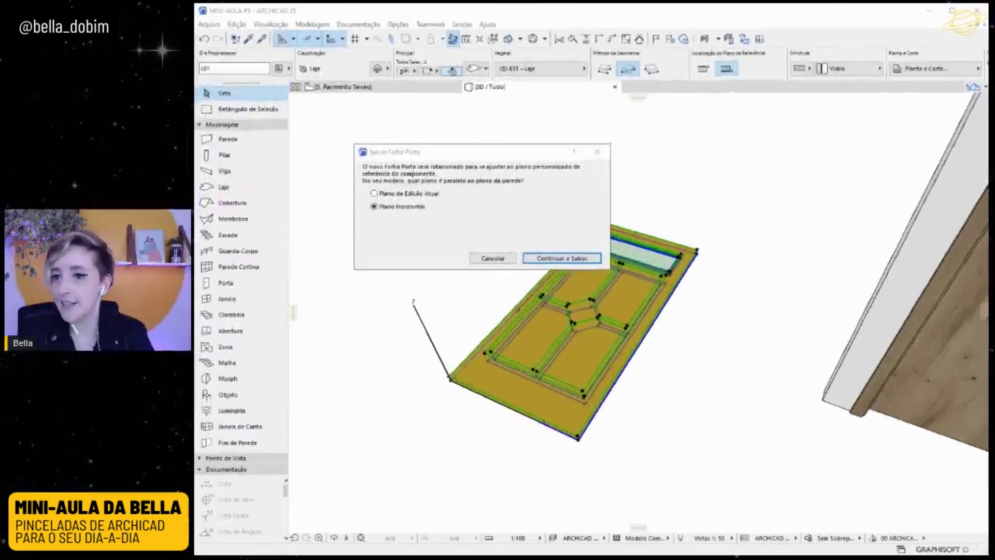
# Keep Plano Horizontal as the plane parallel to the wall and save the leaf as "Porta chique" in Biblioteca Interna
pyautogui.click(438, 155)
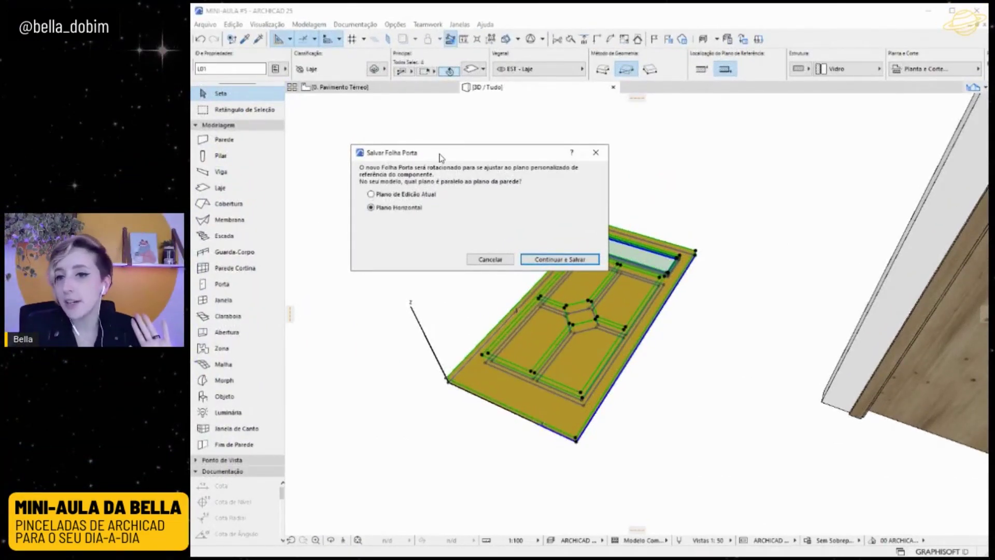
pyautogui.click(560, 262)
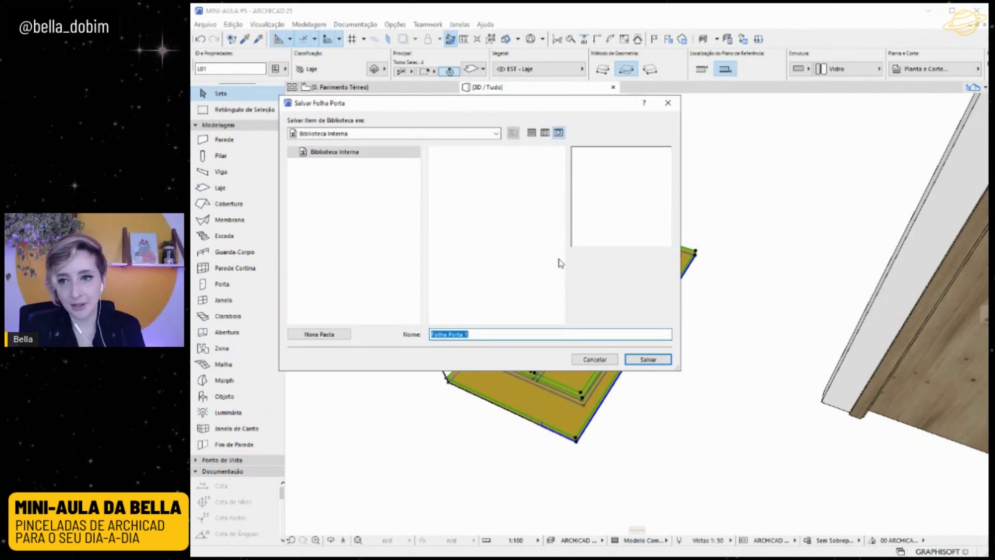
pyautogui.write('Port')
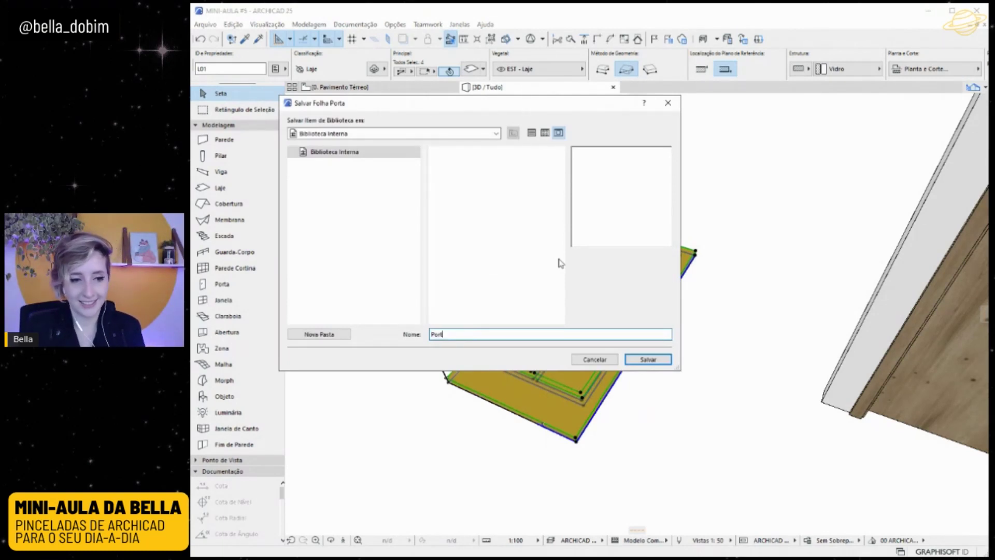
pyautogui.write('a chique')
pyautogui.press('Return')
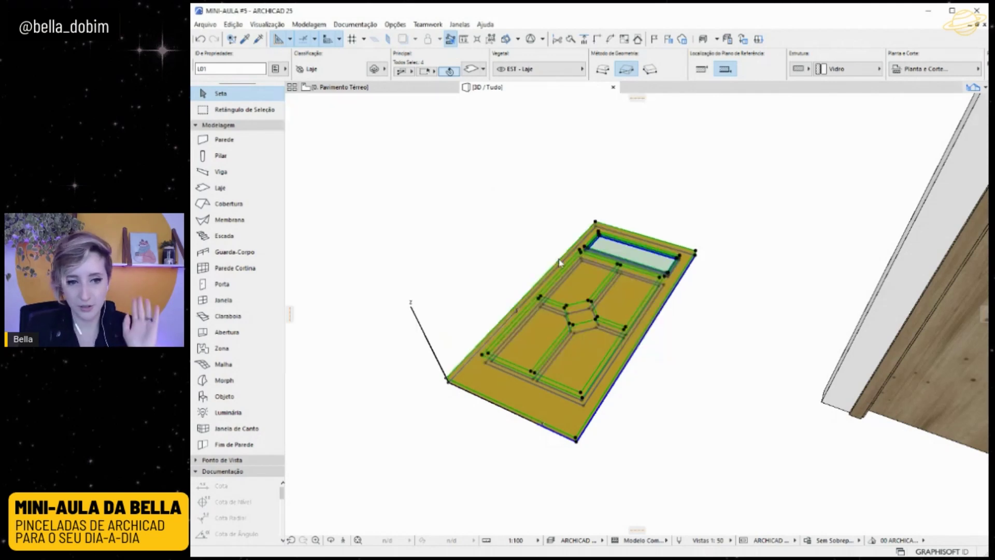
pyautogui.click(542, 222)
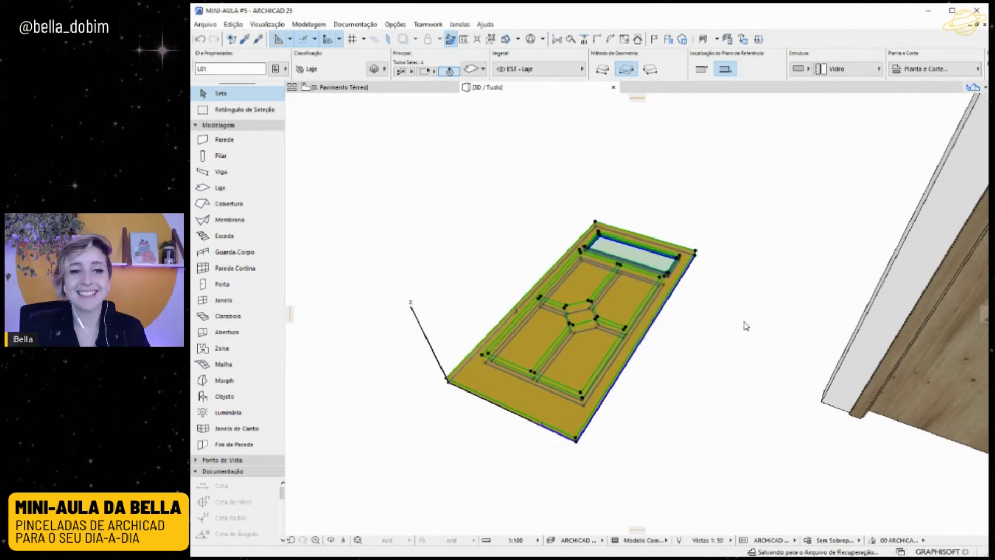
pyautogui.click(738, 359)
# Open the settings of the wooden door in the wall at Definições de Porta e Abertura
pyautogui.keyDown('shift'); pyautogui.moveTo(571, 373); pyautogui.dragTo(687, 384, button='middle'); pyautogui.keyUp('shift')
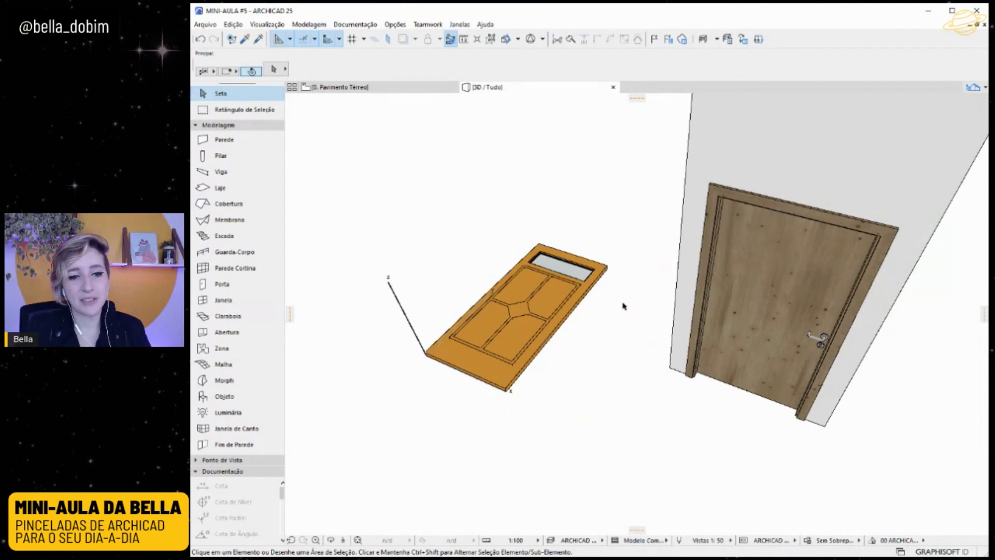
pyautogui.click(755, 262)
pyautogui.keyDown('shift'); pyautogui.moveTo(767, 309); pyautogui.dragTo(785, 227, button='middle'); pyautogui.keyUp('shift')
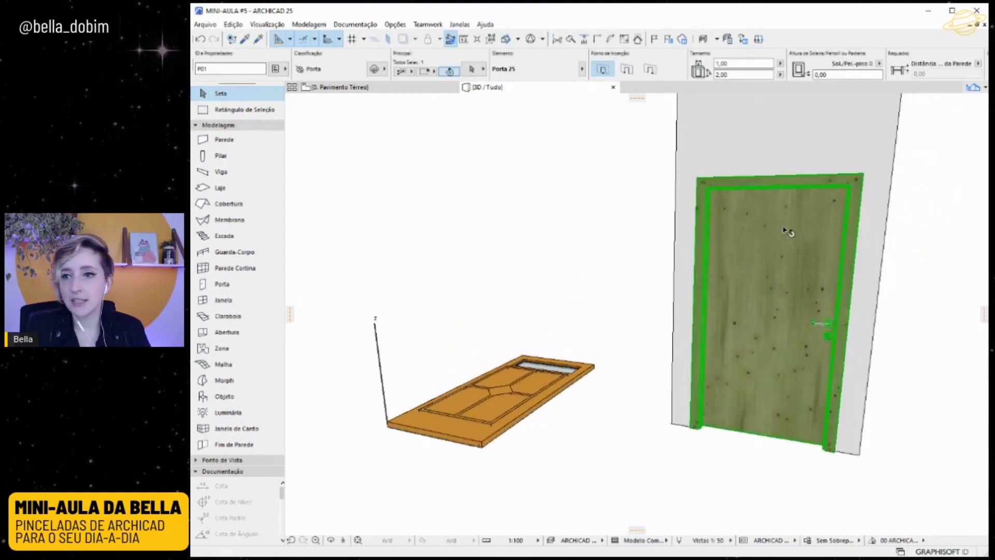
pyautogui.click(471, 69)
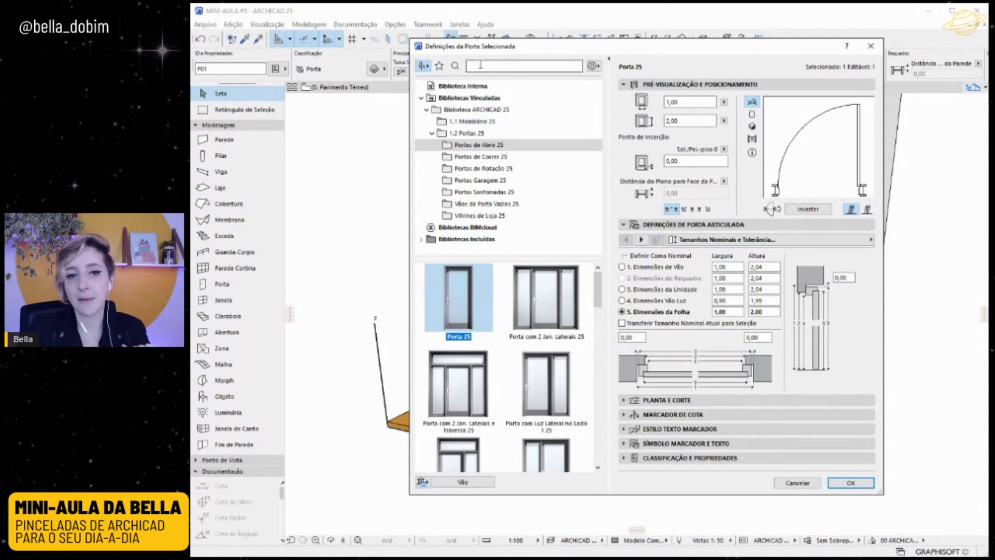
pyautogui.click(643, 239)
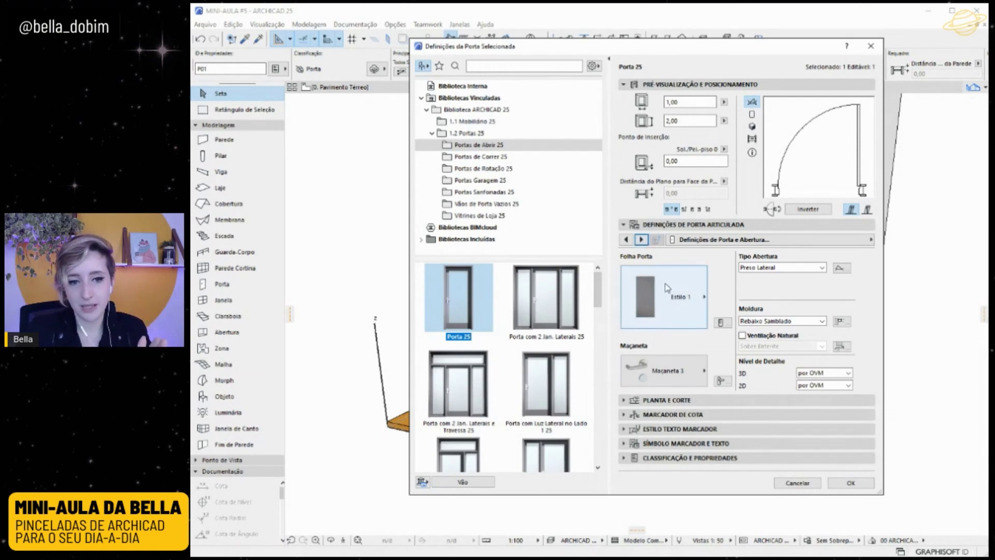
# Change the wall door's leaf style to Folha Porta Personalizada
pyautogui.click(674, 310)
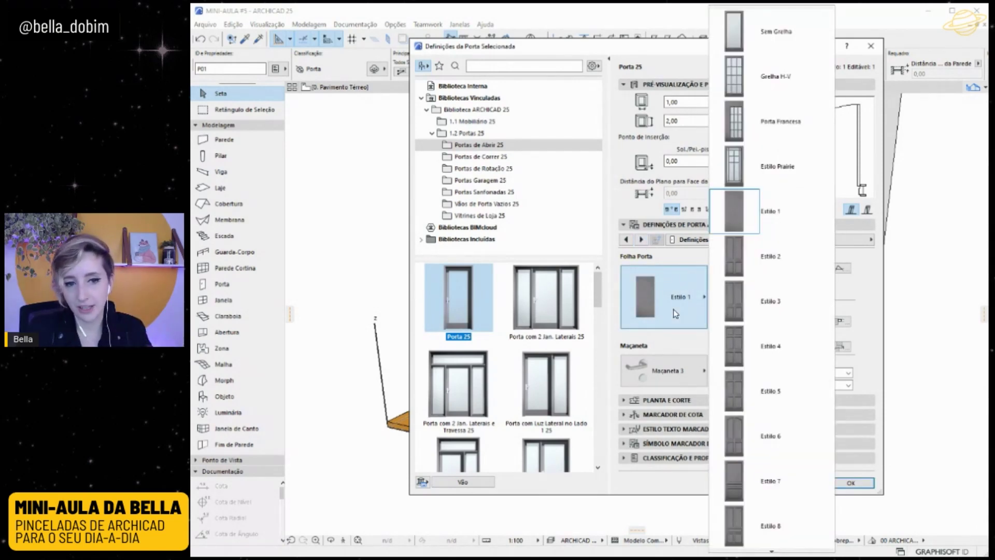
pyautogui.scroll(-9, 743, 294)
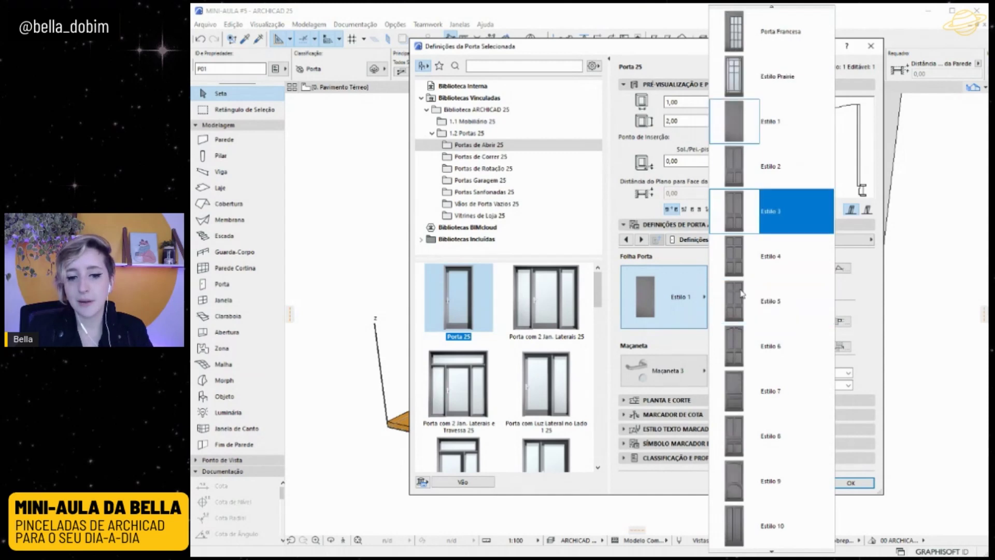
pyautogui.scroll(-10, 743, 294)
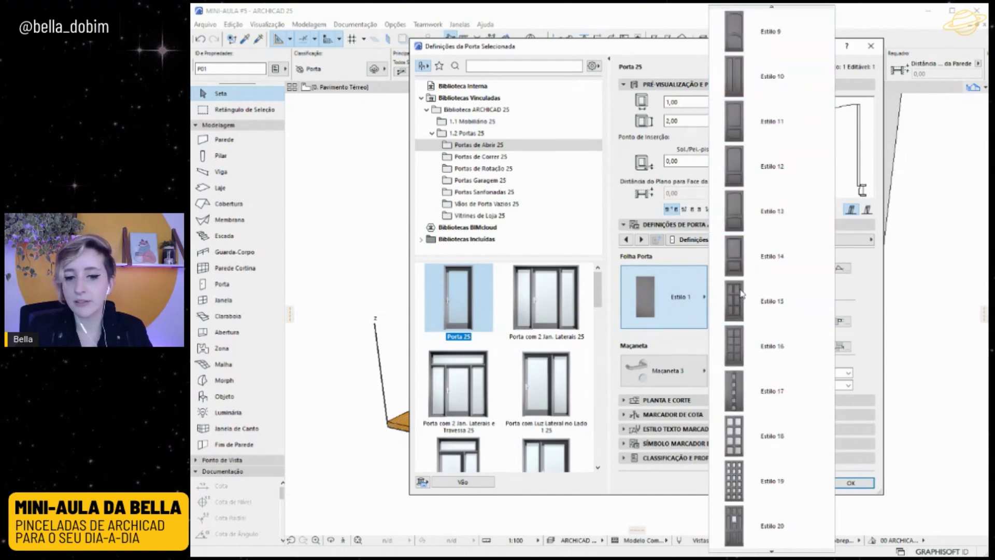
pyautogui.scroll(-9, 745, 292)
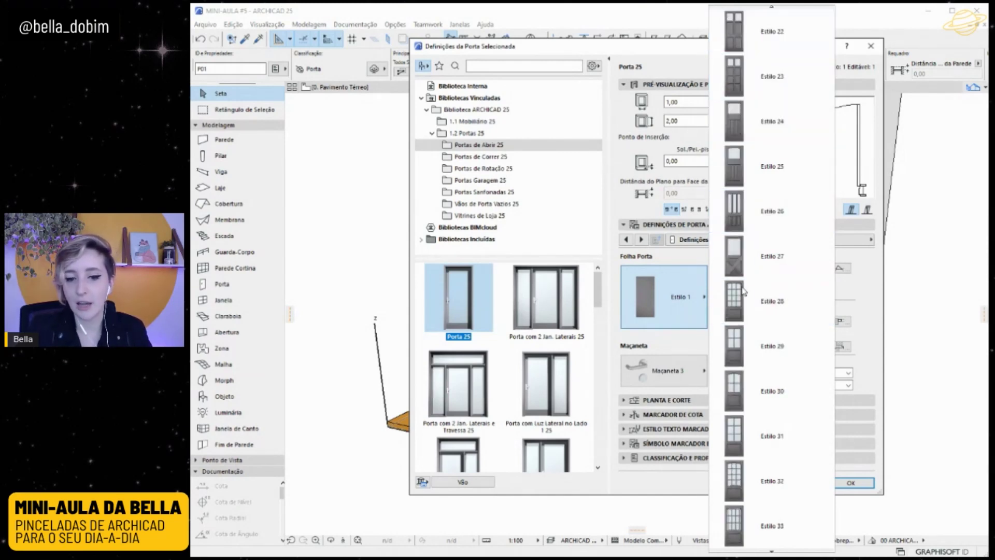
pyautogui.scroll(-18, 745, 292)
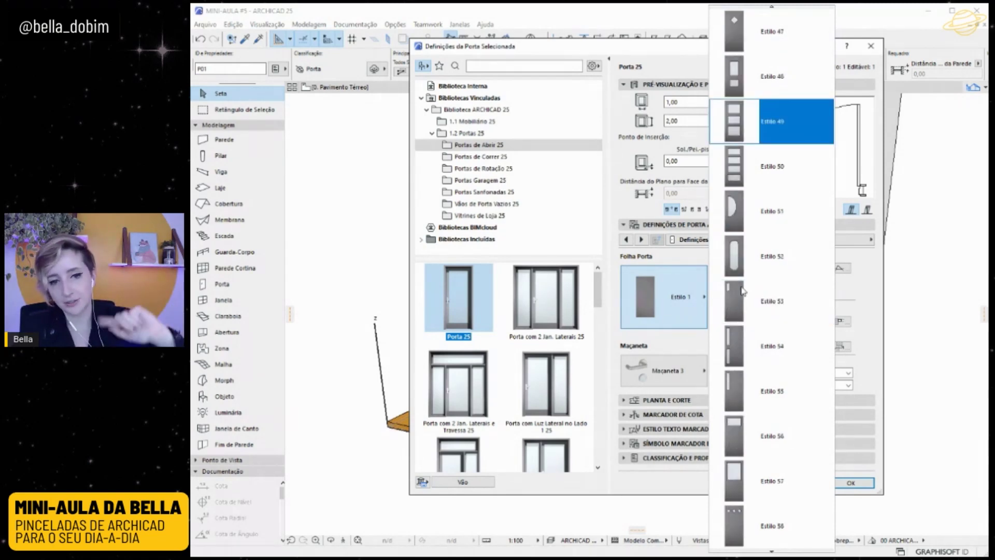
pyautogui.scroll(-4, 744, 292)
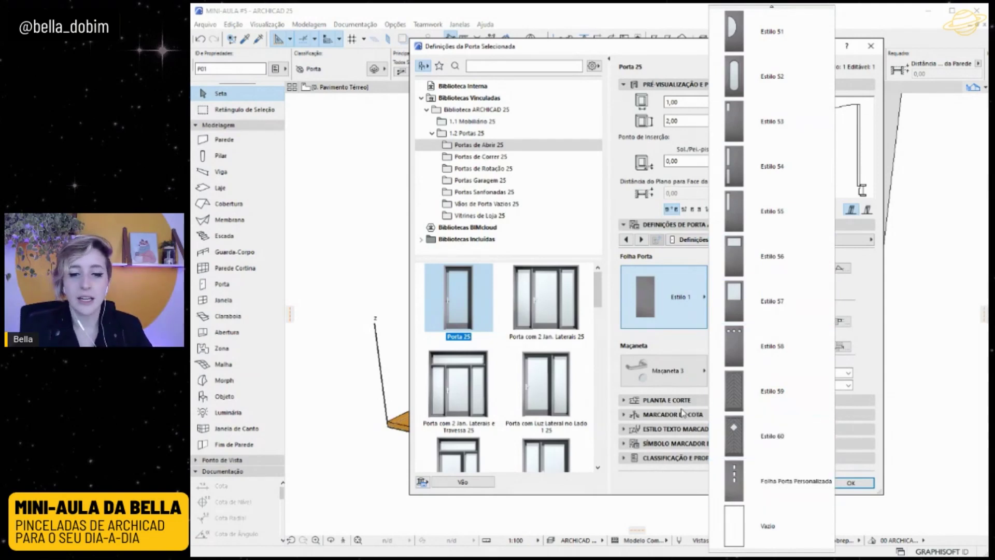
pyautogui.click(796, 493)
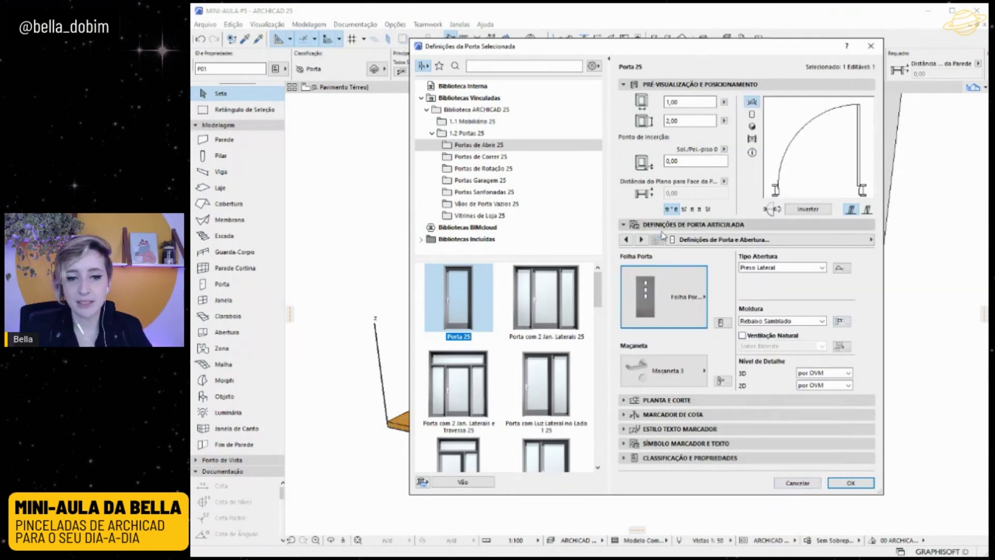
# Choose Porta chique as the custom leaf in the leaf type settings and apply it to the wall door
pyautogui.click(722, 322)
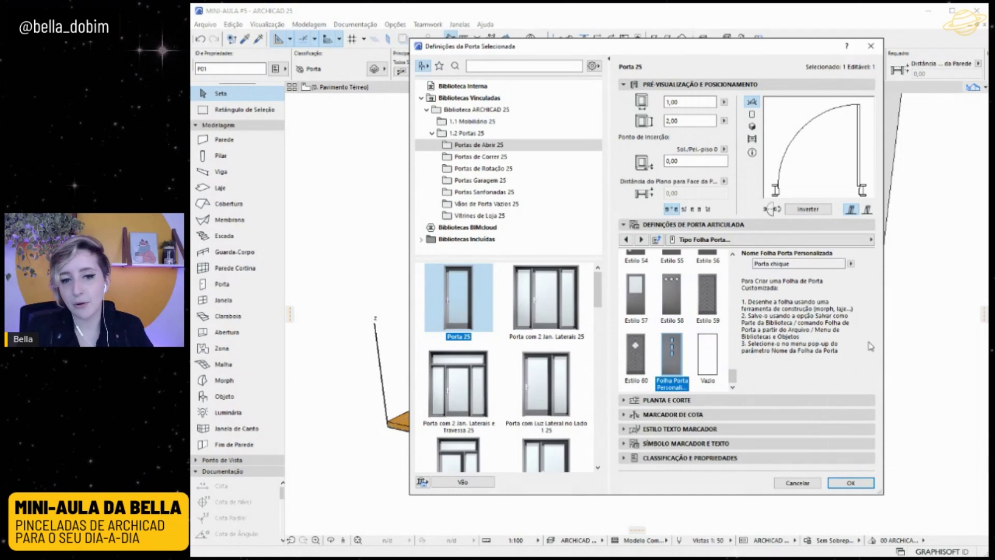
pyautogui.click(853, 266)
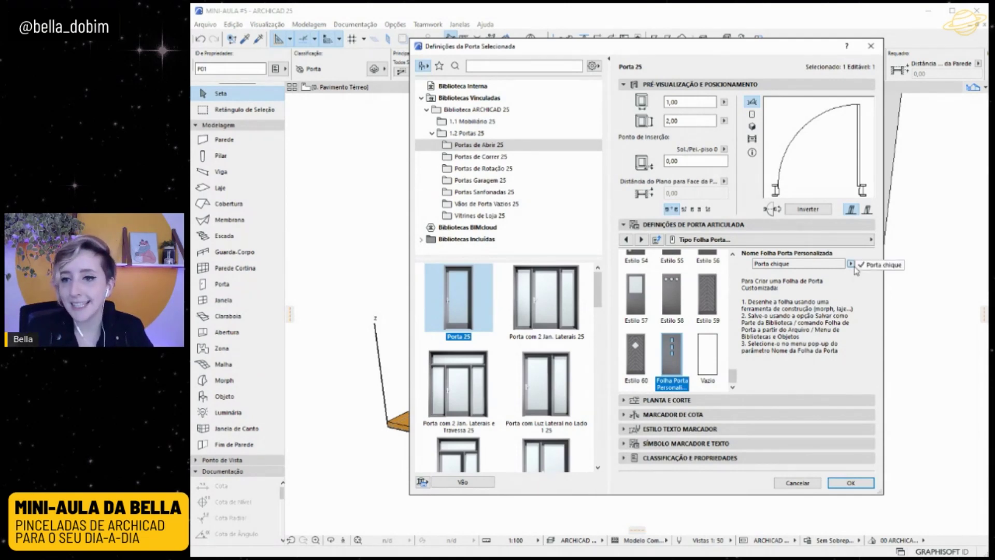
pyautogui.click(862, 266)
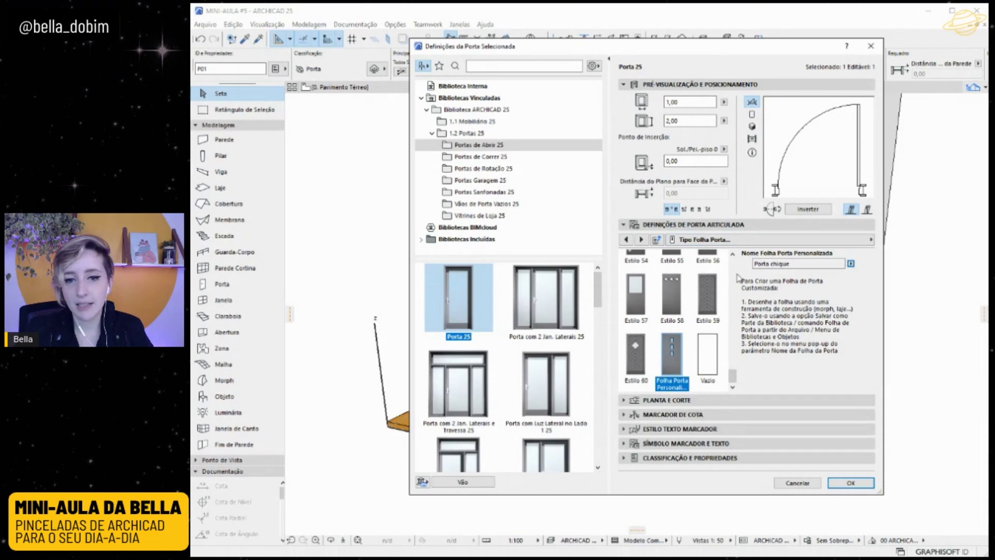
pyautogui.click(851, 483)
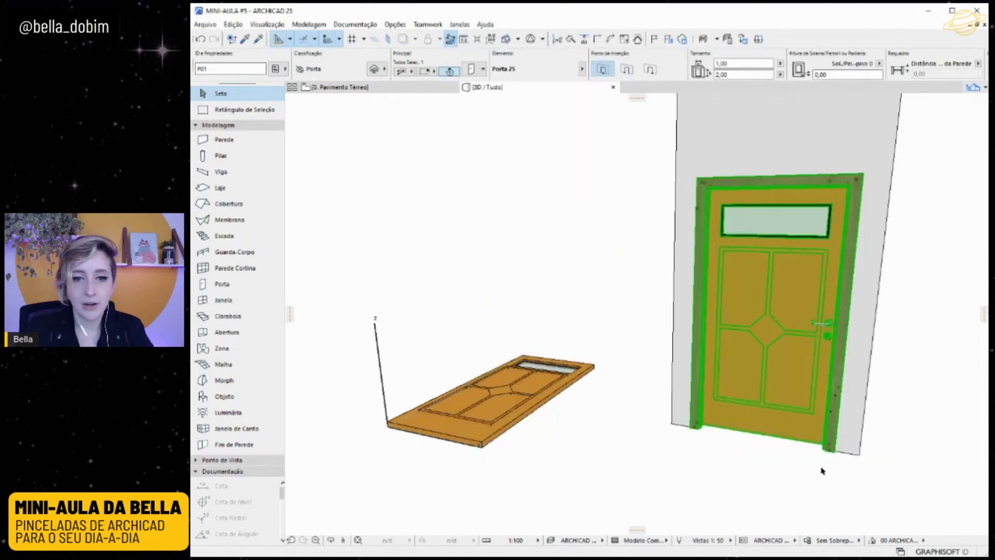
pyautogui.press('Escape')
pyautogui.keyDown('shift'); pyautogui.moveTo(667, 367); pyautogui.dragTo(703, 380, button='middle'); pyautogui.keyUp('shift')
# Set the wall door's width to 0,80
pyautogui.click(766, 306)
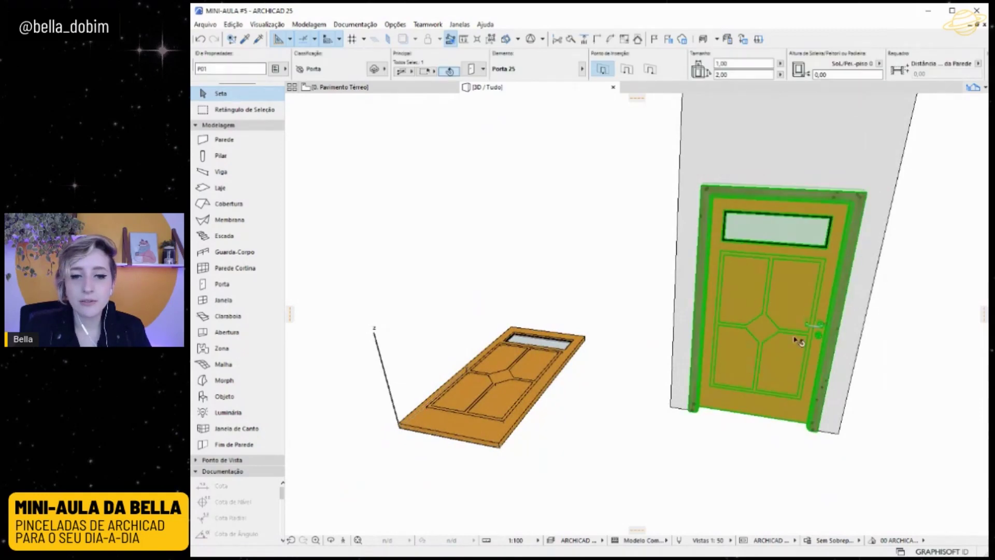
pyautogui.click(754, 434)
pyautogui.moveTo(821, 347)
pyautogui.keyDown('shift'); pyautogui.mouseDown(button='middle')
pyautogui.moveTo(801, 391)
pyautogui.moveTo(757, 374)
pyautogui.moveTo(823, 338)
pyautogui.mouseUp(button='middle'); pyautogui.keyUp('shift')
pyautogui.click(783, 287)
pyautogui.keyDown('shift'); pyautogui.moveTo(774, 191); pyautogui.dragTo(801, 193, button='middle'); pyautogui.keyUp('shift')
pyautogui.click(744, 74)
pyautogui.moveTo(745, 64); pyautogui.dragTo(623, 72)
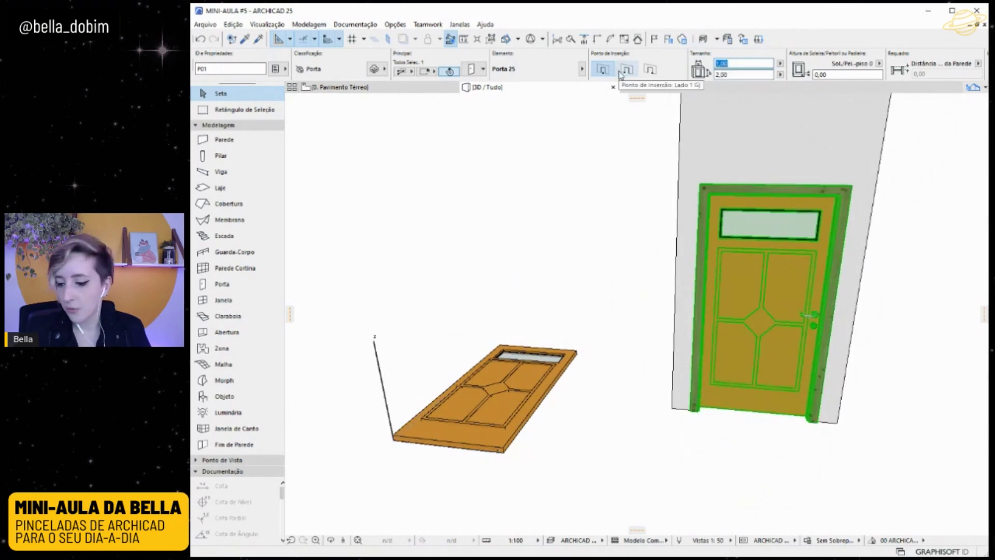
pyautogui.write(',8')
pyautogui.press('Return')
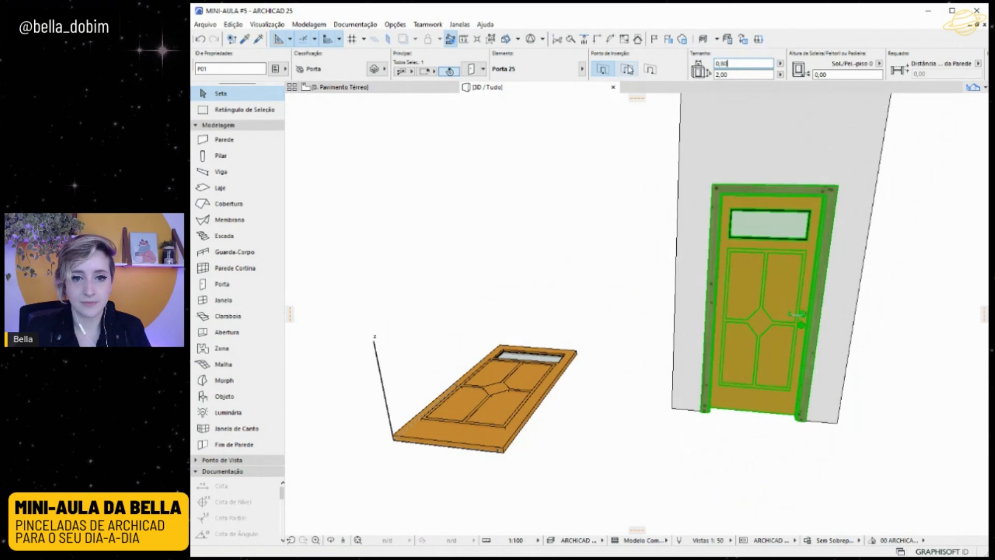
pyautogui.click(903, 412)
# Set the wall door's width to 0,50
pyautogui.scroll(3, 828, 300)
pyautogui.scroll(2, 828, 302)
pyautogui.click(827, 303)
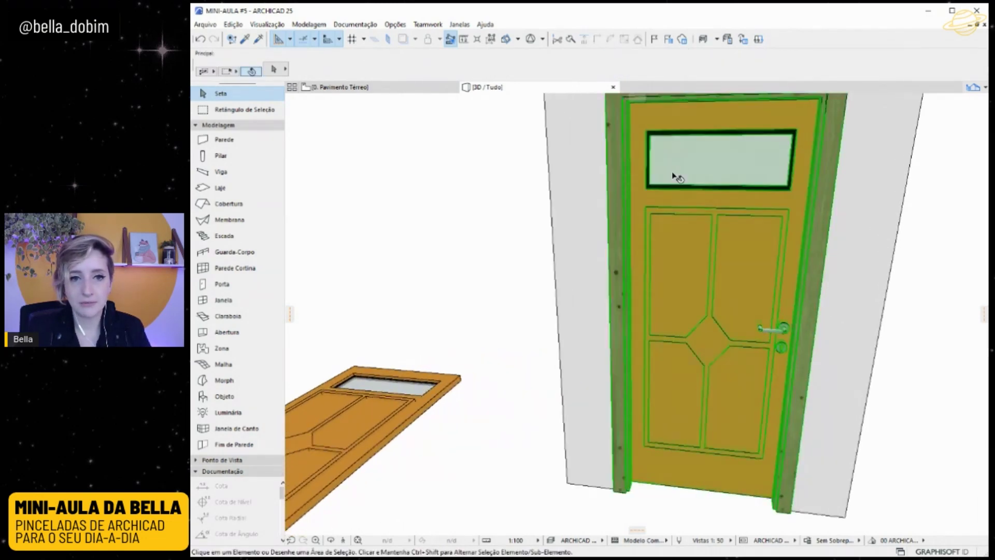
pyautogui.press('BackSpace')
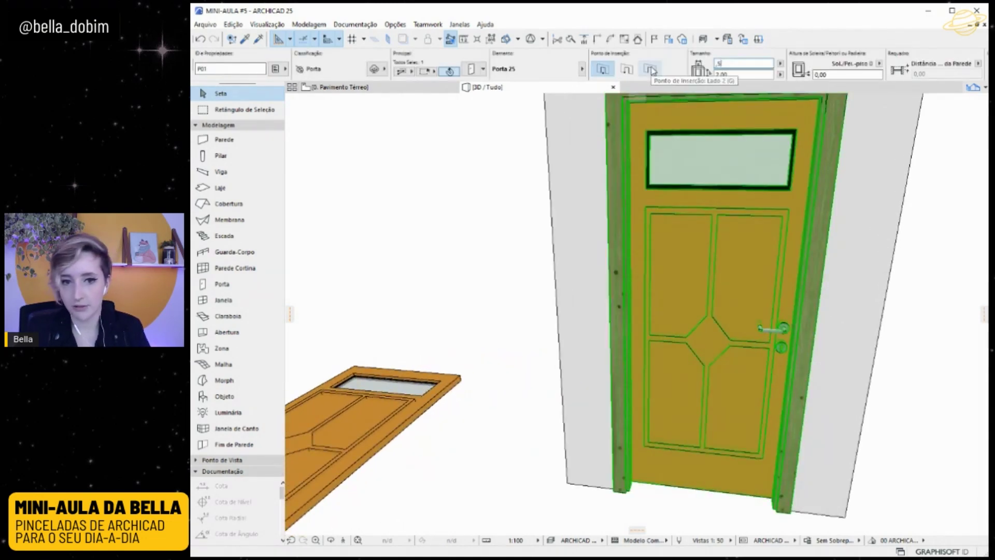
pyautogui.write(',5')
pyautogui.press('Return')
pyautogui.click(497, 462)
pyautogui.scroll(1, 692, 300)
pyautogui.scroll(-3, 692, 301)
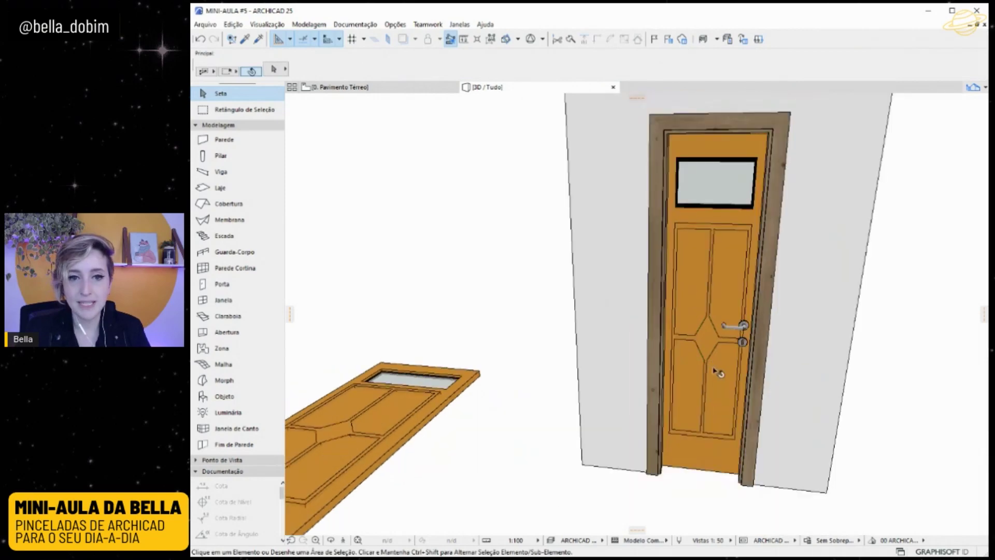
# Enter 2,00 as the height of the narrow wall door
pyautogui.scroll(4, 718, 372)
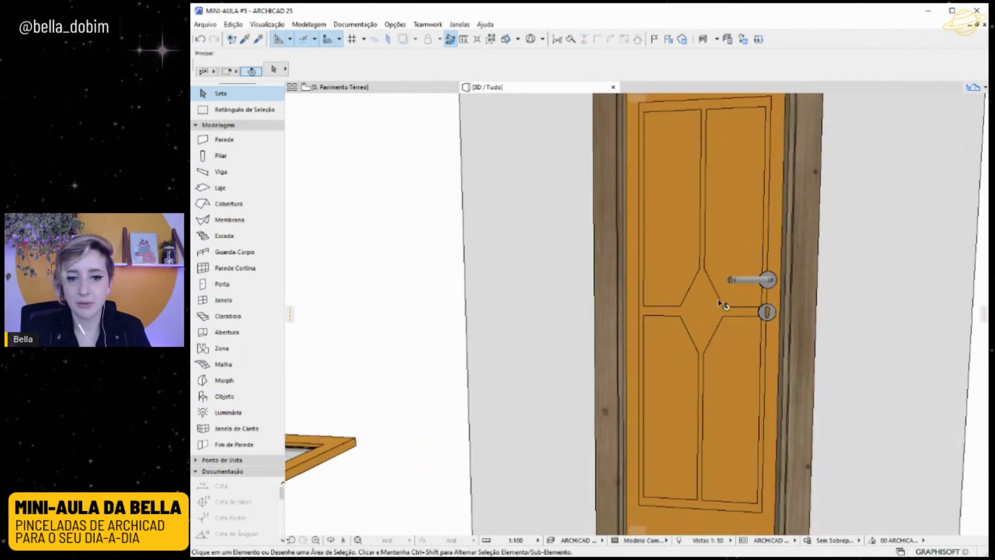
pyautogui.moveTo(732, 198); pyautogui.dragTo(724, 256, button='middle')
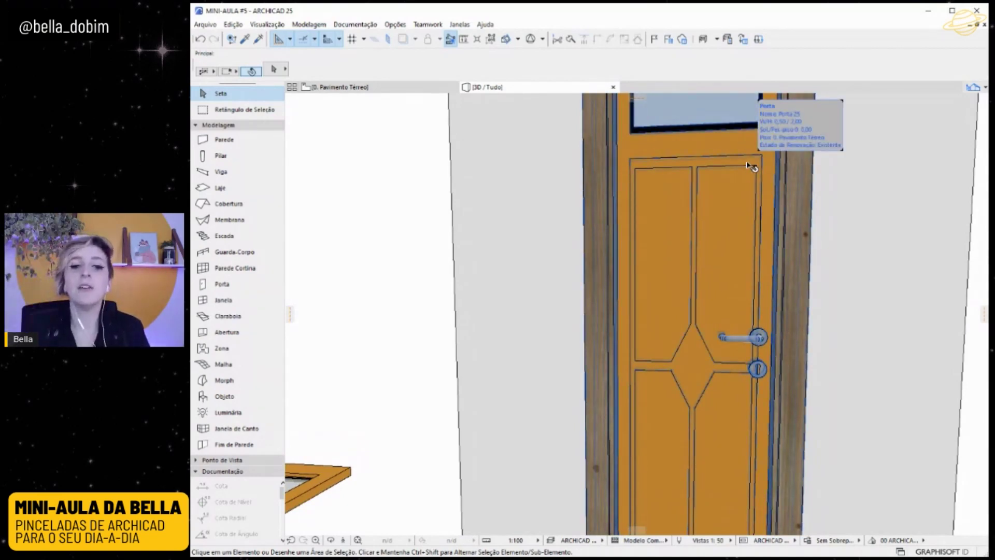
pyautogui.scroll(-5, 651, 239)
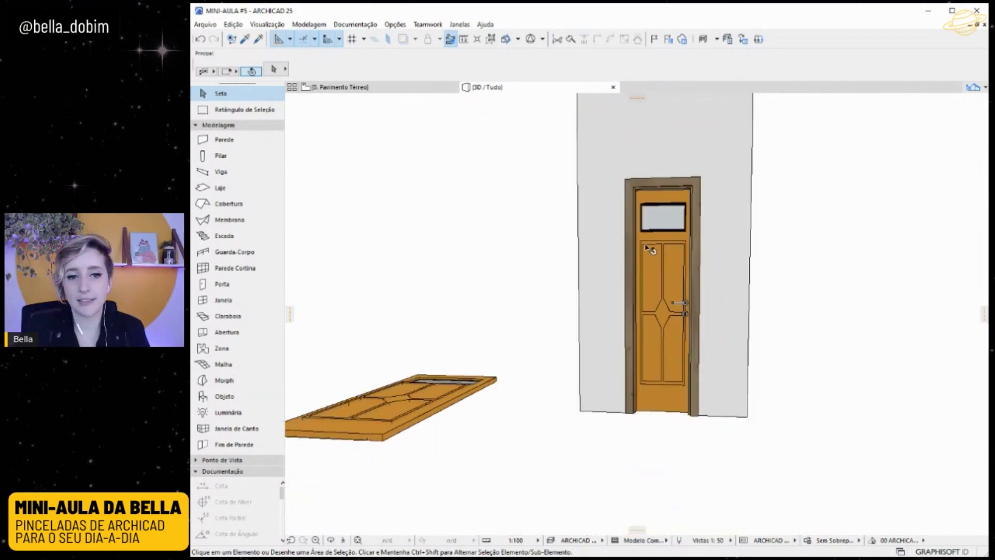
pyautogui.click(649, 248)
pyautogui.click(744, 74)
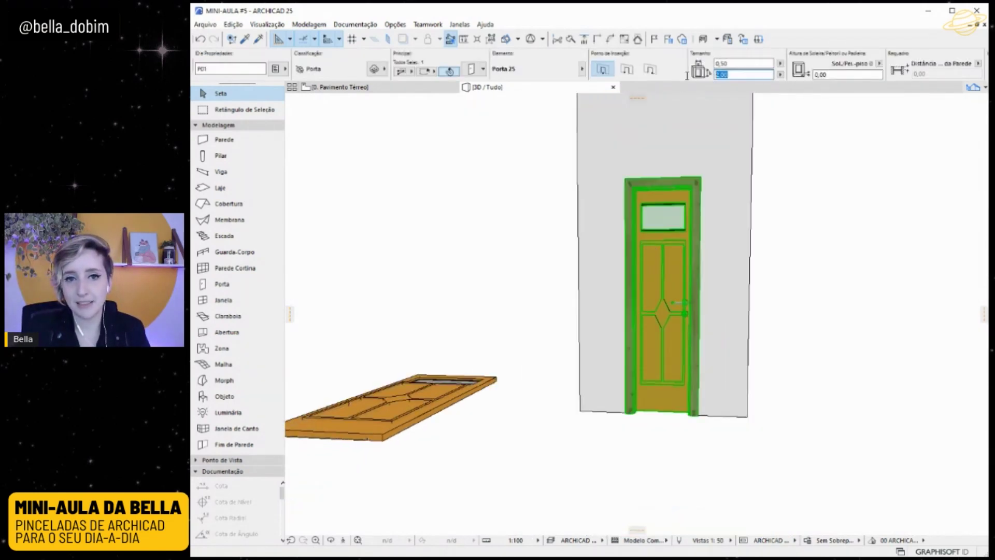
pyautogui.write('2')
pyautogui.press('Return')
pyautogui.scroll(3, 665, 257)
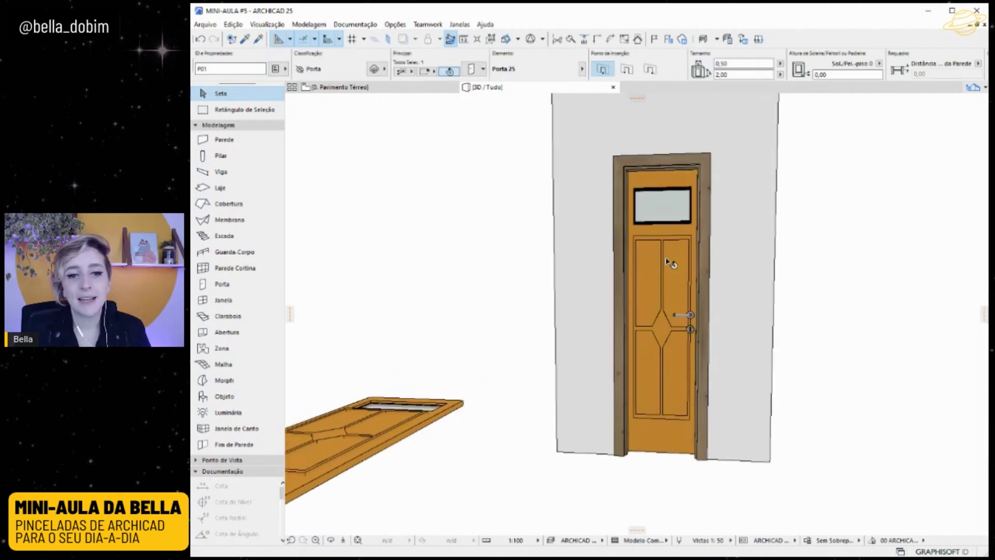
# Set the wall door's width to 1,00
pyautogui.click(643, 258)
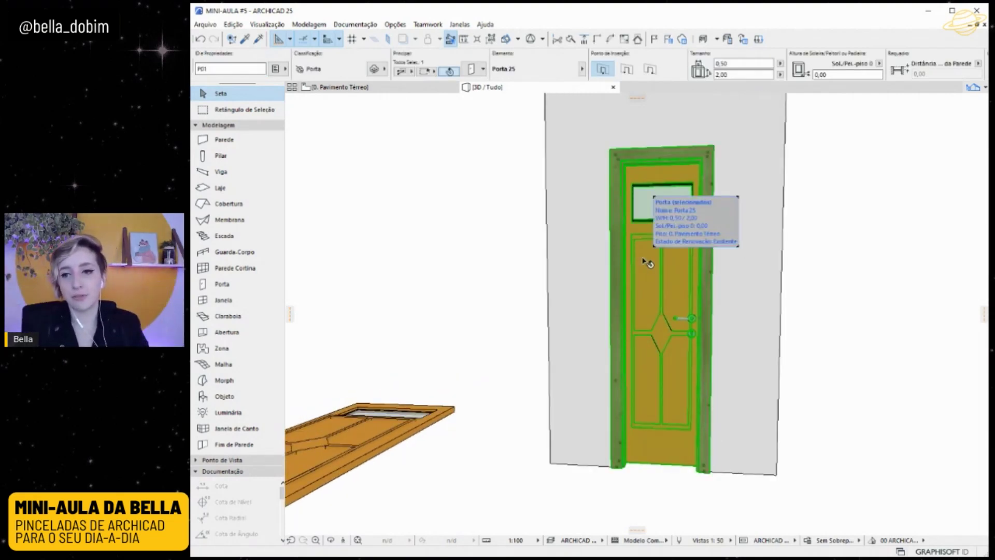
pyautogui.keyDown('shift'); pyautogui.moveTo(661, 265); pyautogui.dragTo(691, 362, button='middle'); pyautogui.keyUp('shift')
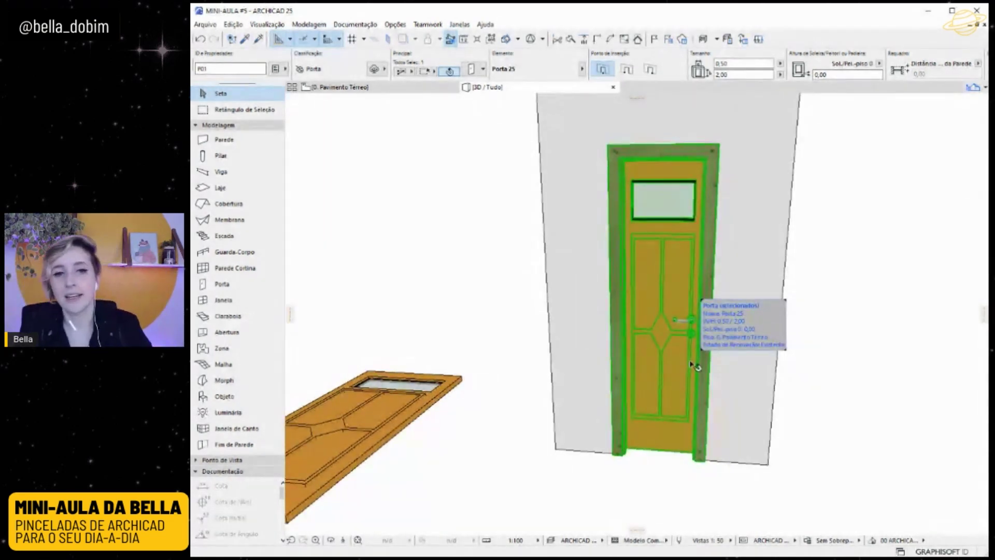
pyautogui.click(726, 63)
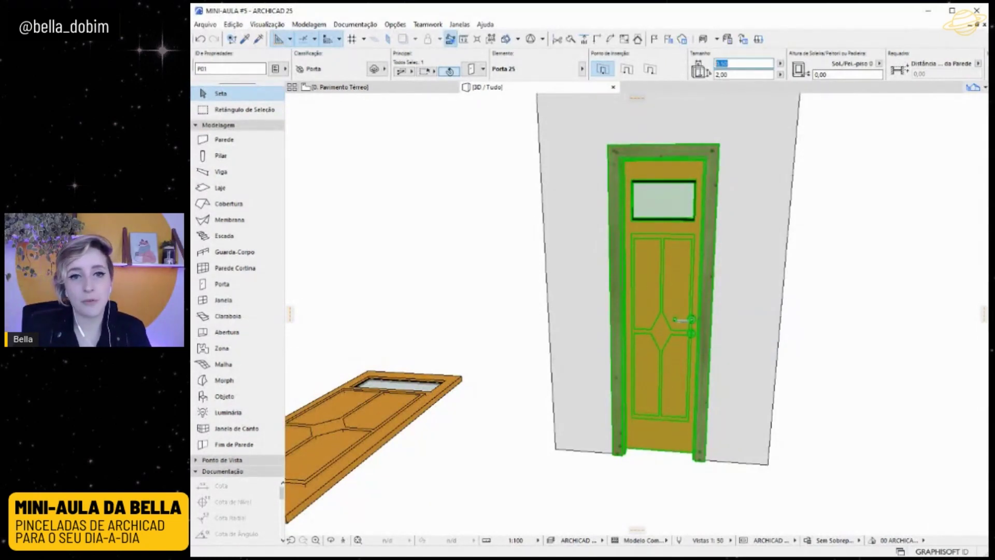
pyautogui.write('1')
pyautogui.press('Return')
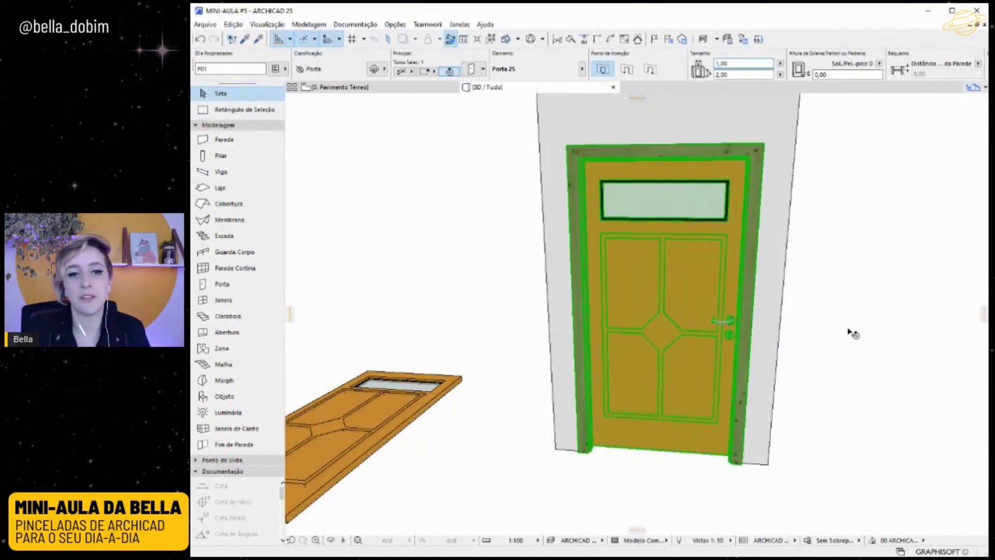
pyautogui.press('Escape')
pyautogui.keyDown('shift'); pyautogui.moveTo(767, 176); pyautogui.dragTo(689, 298, button='middle'); pyautogui.keyUp('shift')
# In the wall door's settings, set the casing surface in the Equipamentos e Acessórios model attributes to Pintura - Ocre Dourado
pyautogui.click(682, 300)
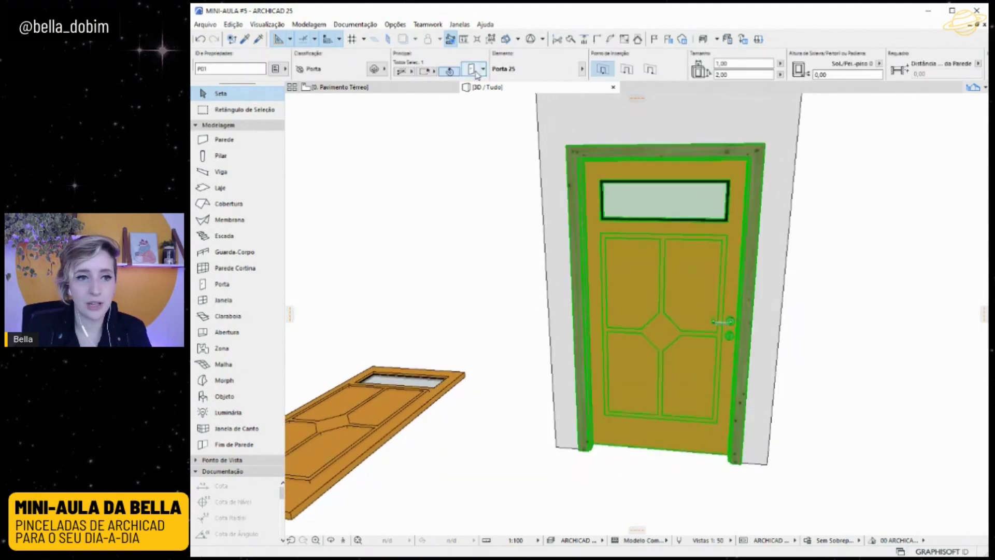
pyautogui.doubleClick(637, 243)
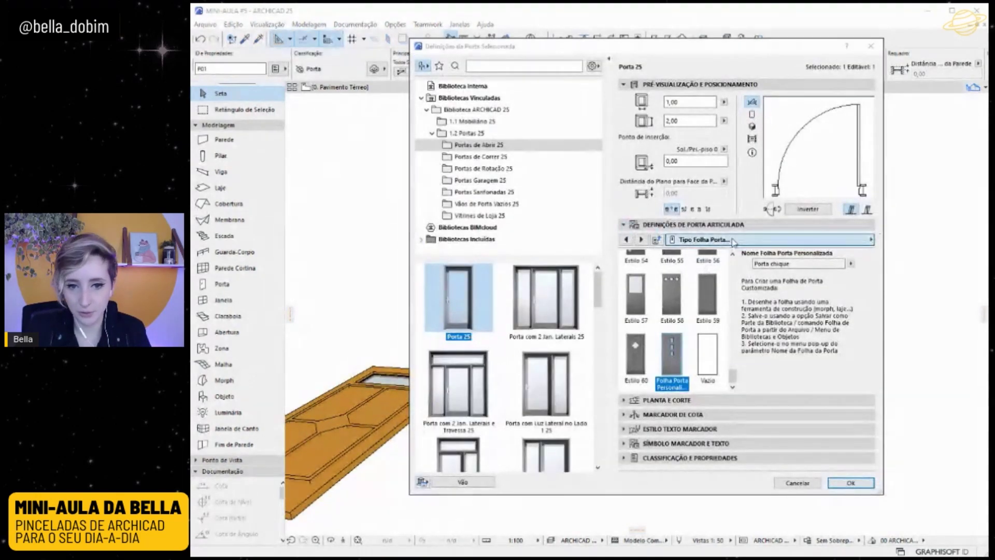
pyautogui.click(537, 382)
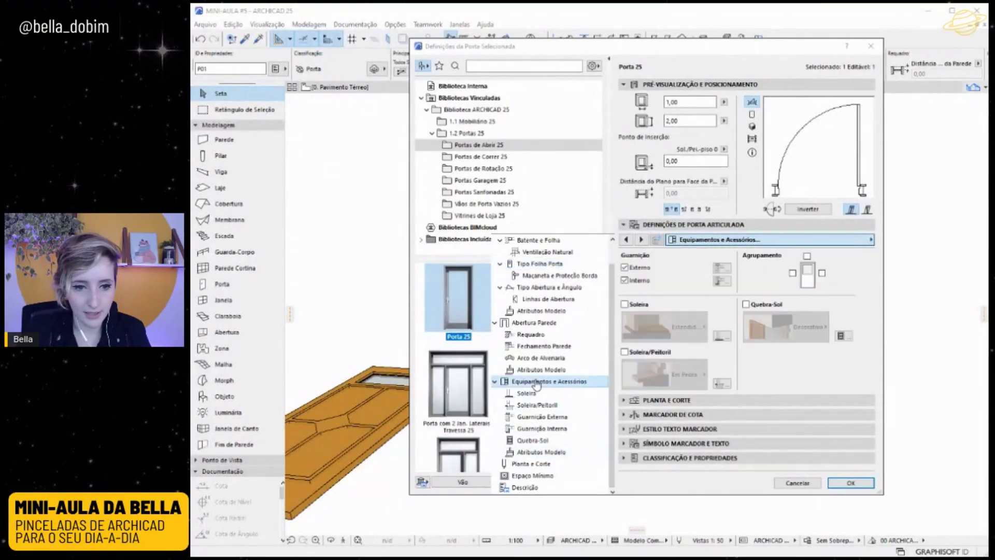
pyautogui.click(641, 239)
pyautogui.click(641, 240)
pyautogui.click(641, 240)
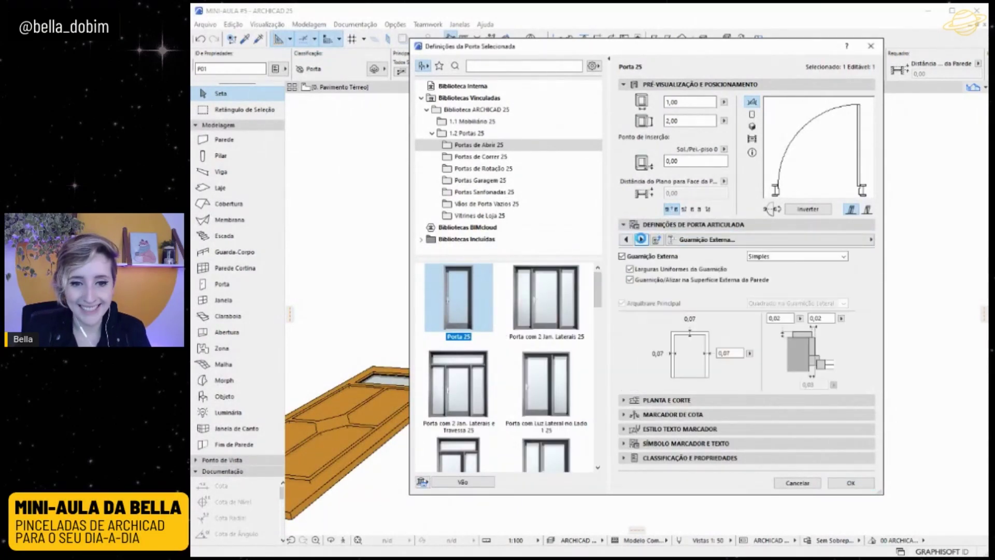
pyautogui.click(690, 240)
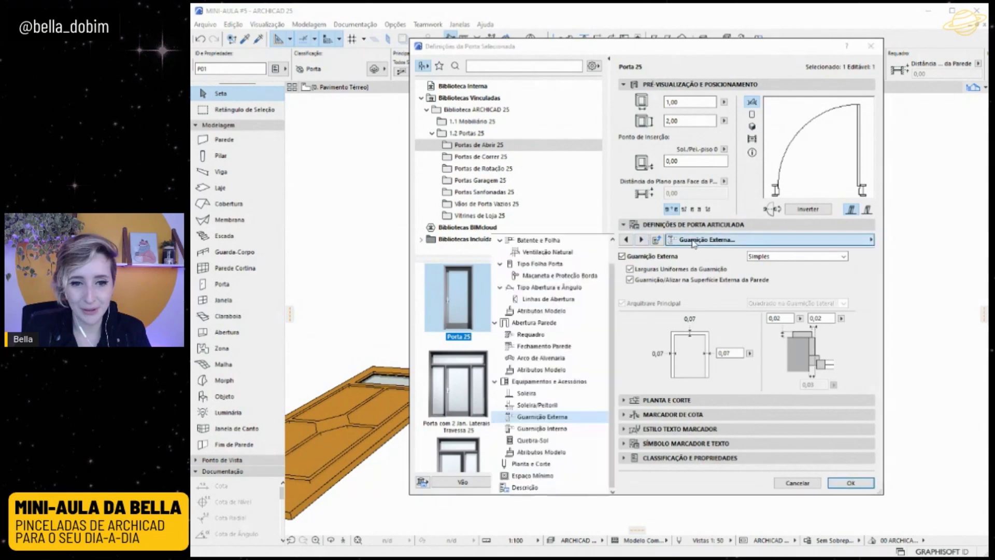
pyautogui.click(541, 452)
pyautogui.click(806, 267)
pyautogui.click(853, 277)
pyautogui.click(861, 276)
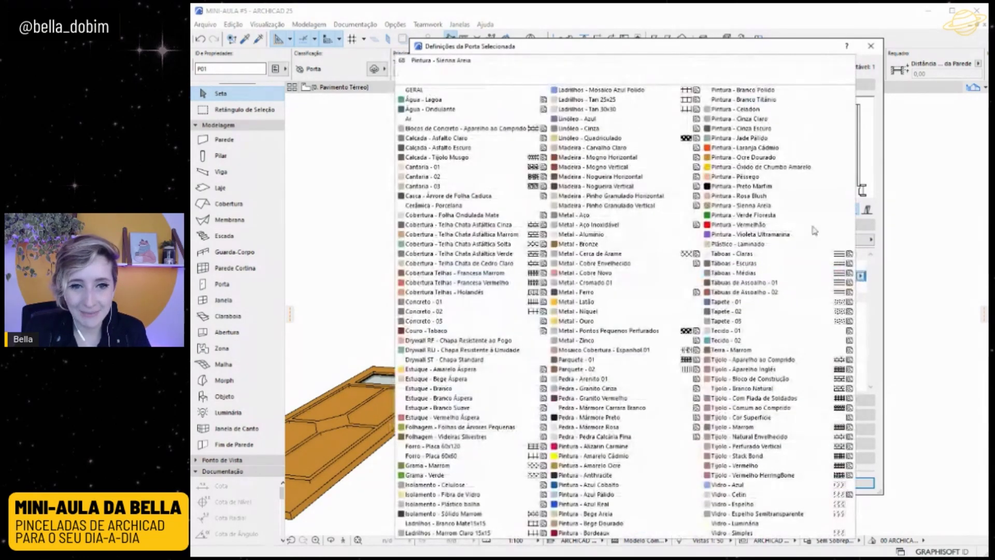
pyautogui.click(749, 158)
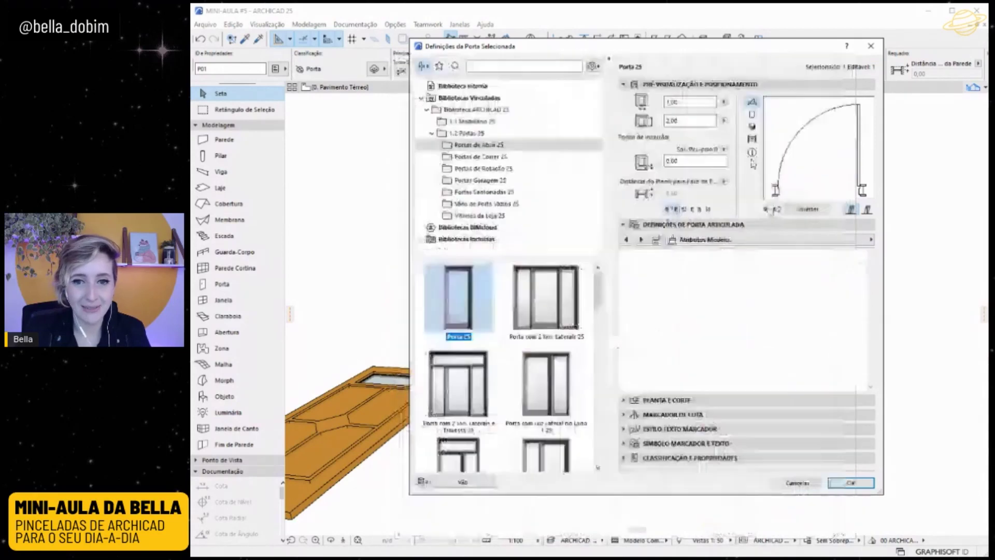
# Set the door's Batente Externo surface to Pintura - Ocre Dourado and apply the settings to the wall door
pyautogui.click(736, 240)
pyautogui.click(543, 373)
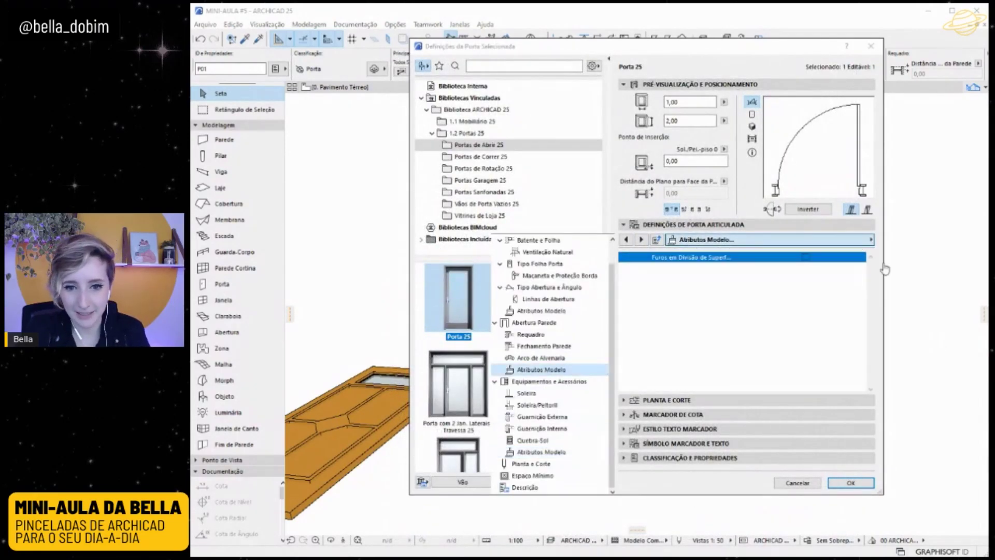
pyautogui.click(861, 330)
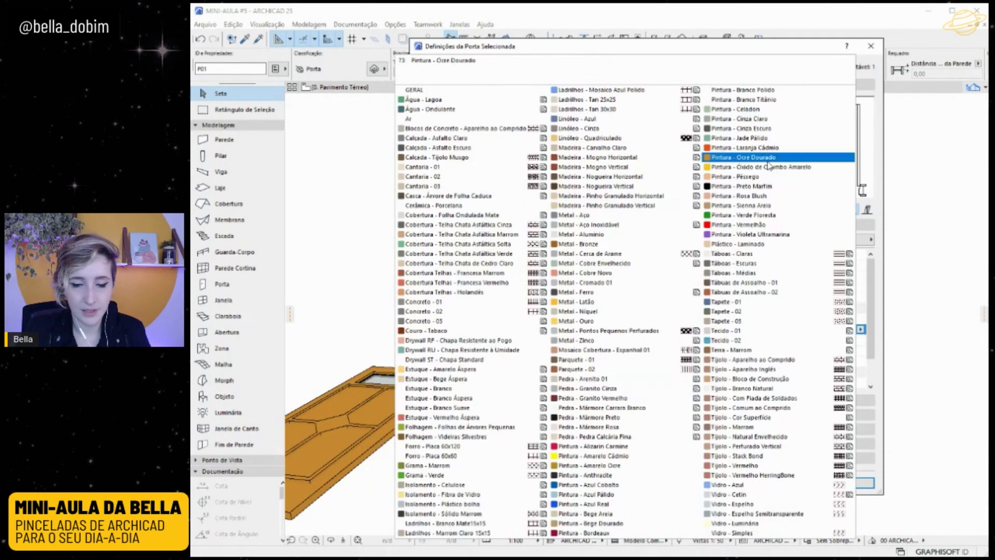
pyautogui.click(746, 157)
pyautogui.click(850, 482)
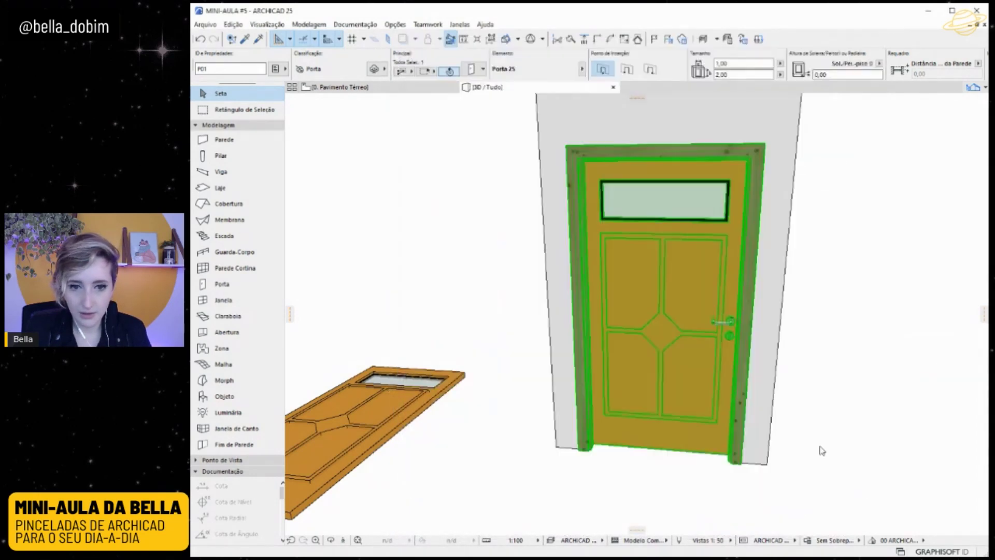
pyautogui.keyDown('shift'); pyautogui.moveTo(750, 347); pyautogui.dragTo(363, 399, button='middle'); pyautogui.keyUp('shift')
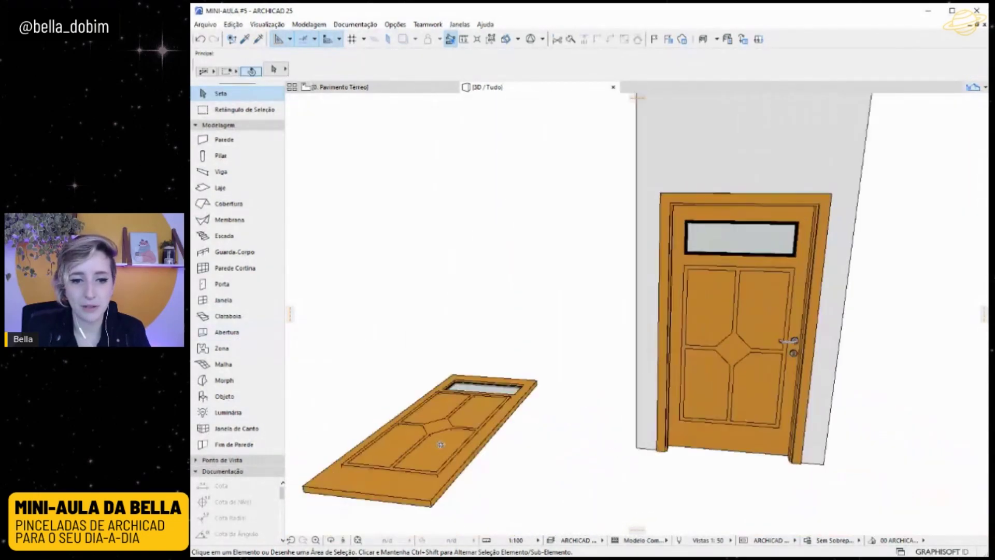
# Try Pintura - Verde Floresta as the wall door's Folha Externa surface, then undo the change
pyautogui.click(742, 332)
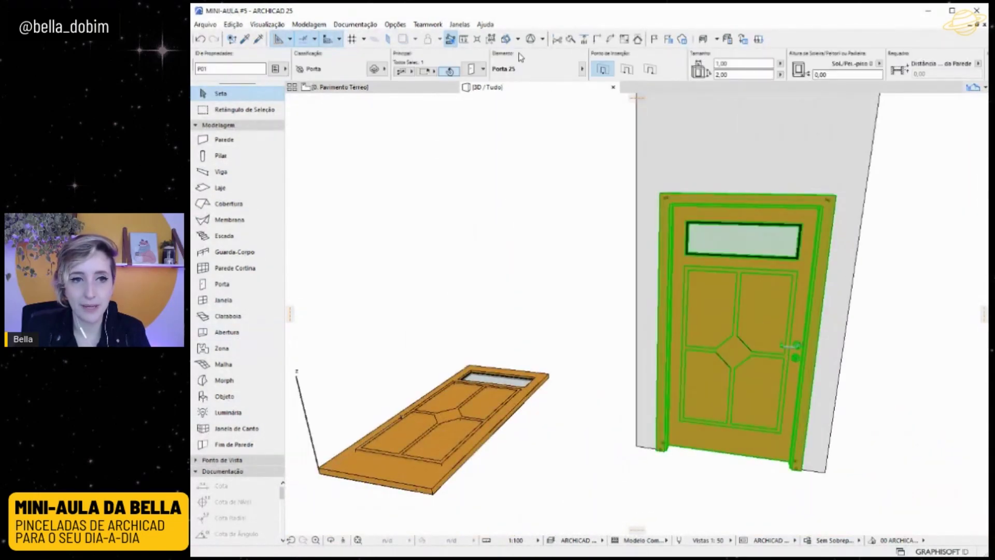
pyautogui.click(472, 70)
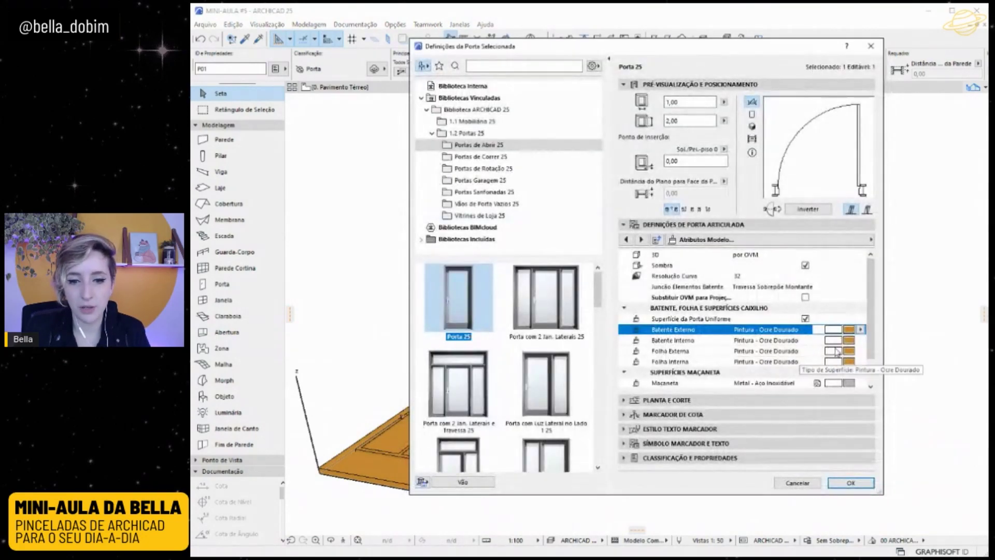
pyautogui.click(866, 356)
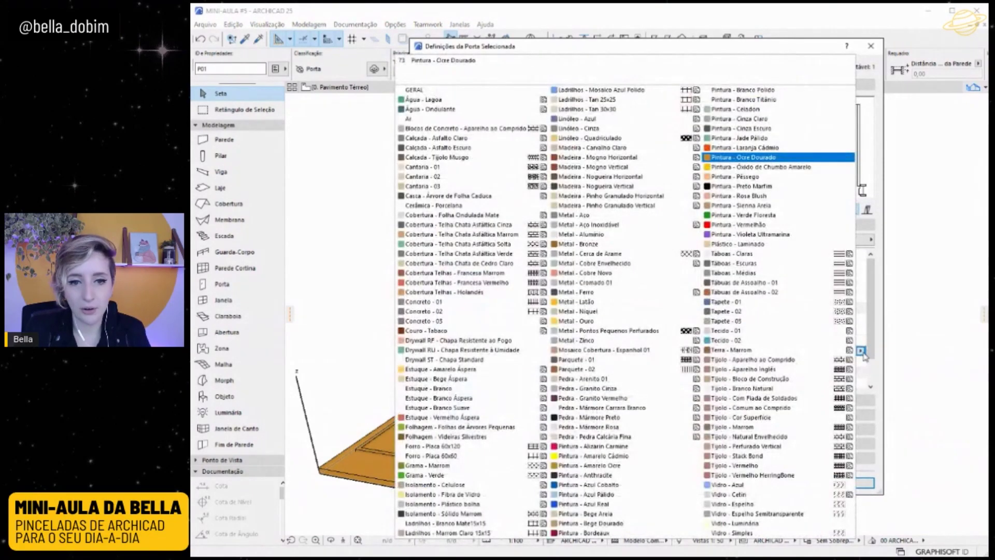
pyautogui.click(784, 216)
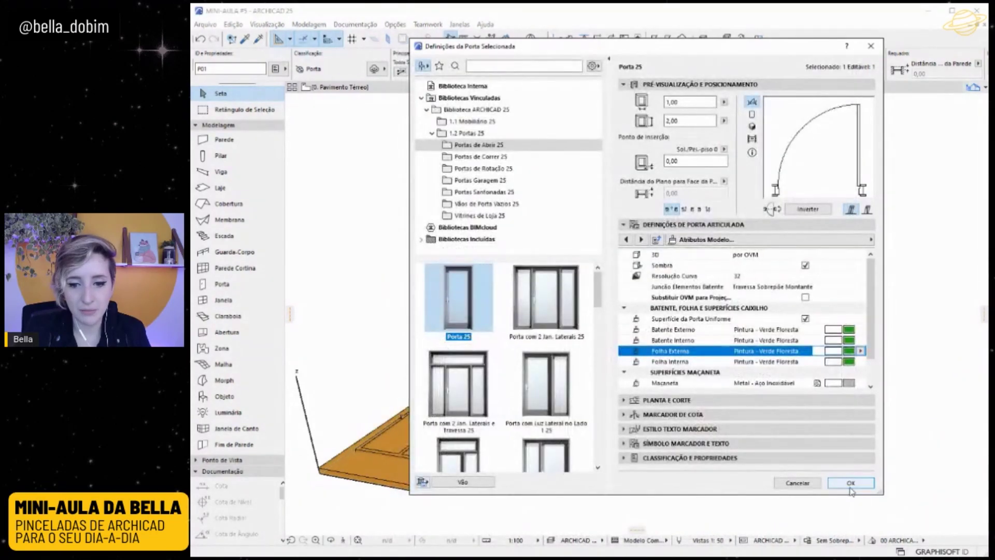
pyautogui.click(850, 484)
pyautogui.moveTo(763, 409); pyautogui.dragTo(720, 405)
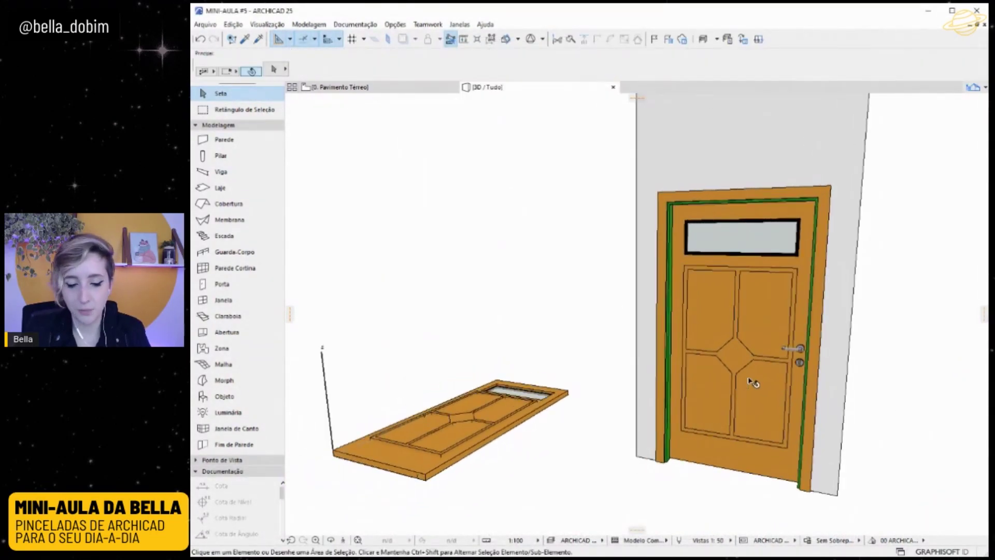
pyautogui.hotkey('ctrl', 'z')
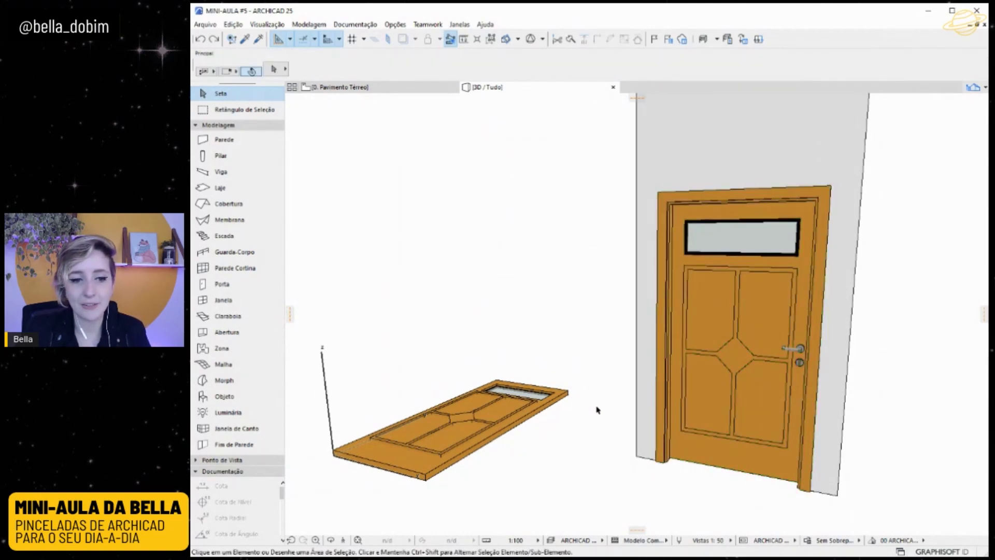
# Review the frame and leaf surfaces in the wall door's settings and close them without changing anything
pyautogui.click(797, 354)
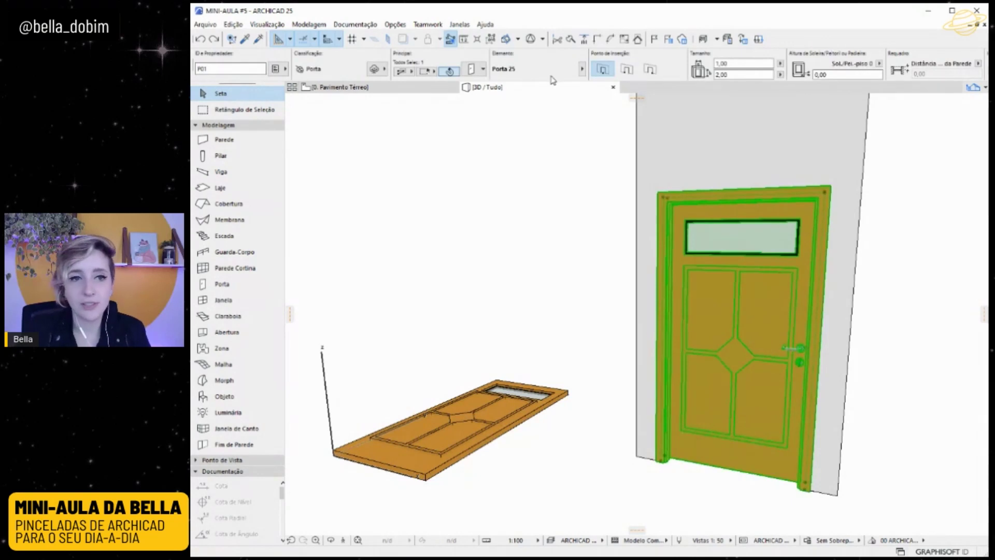
pyautogui.click(473, 70)
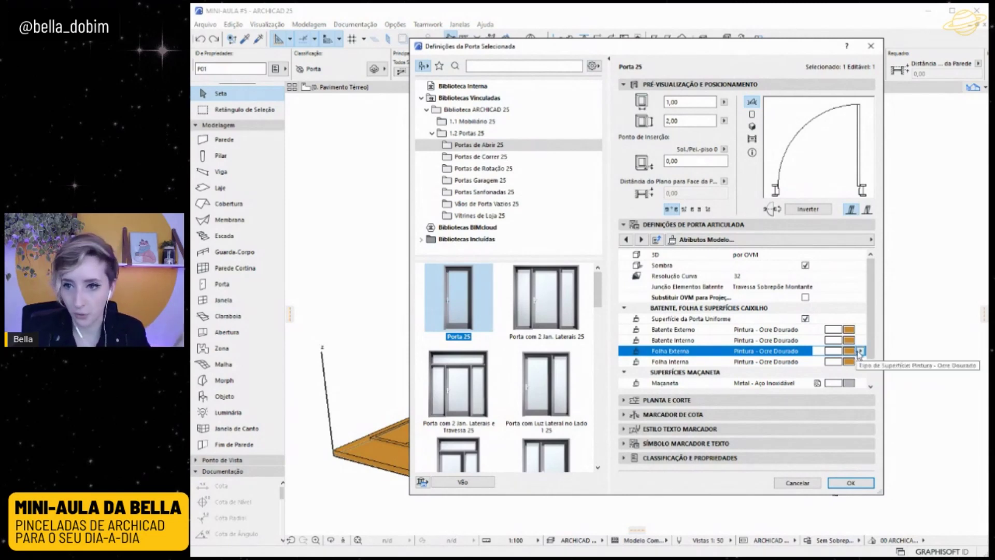
pyautogui.click(850, 483)
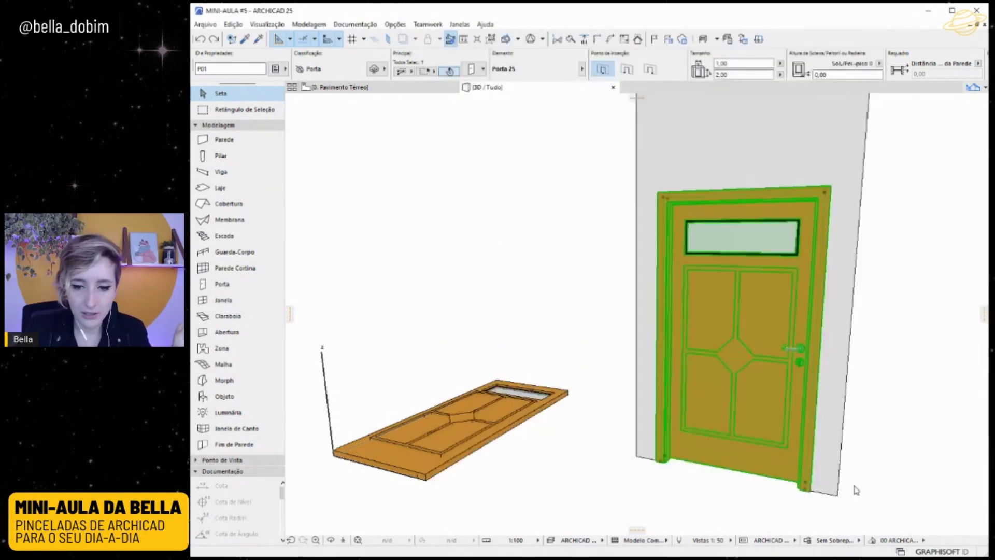
pyautogui.click(893, 461)
# Examine the modelled panel beside the wall door in 3D, then switch to the 0. Pavimento Térreo floor plan
pyautogui.scroll(-3, 766, 270)
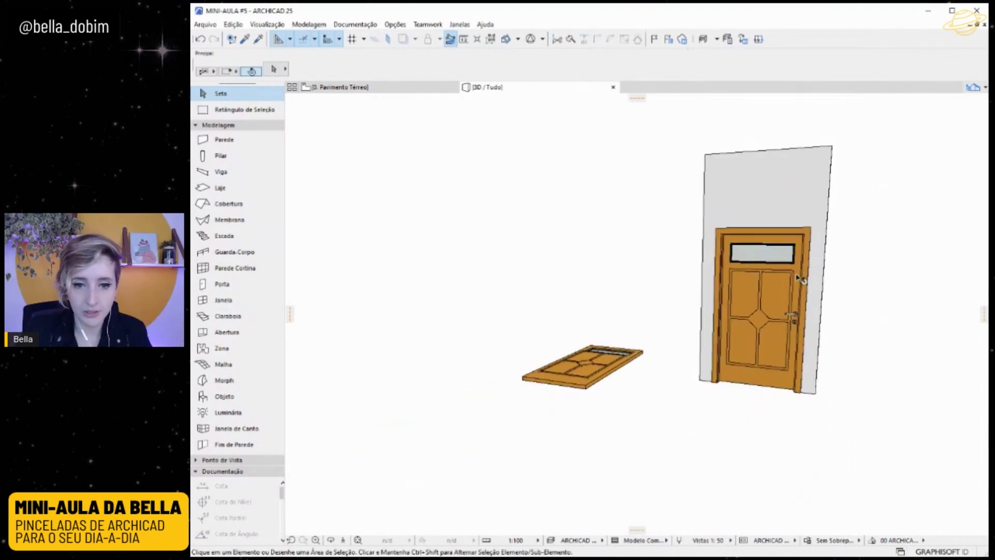
pyautogui.keyDown('shift'); pyautogui.moveTo(676, 318); pyautogui.dragTo(512, 353, button='middle'); pyautogui.keyUp('shift')
pyautogui.scroll(5, 535, 315)
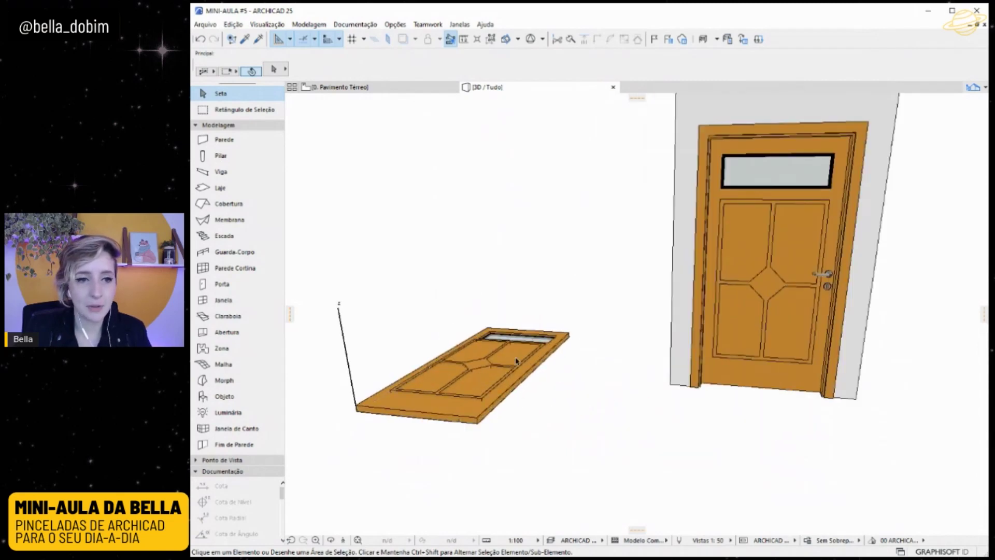
pyautogui.click(339, 87)
pyautogui.scroll(-3, 607, 260)
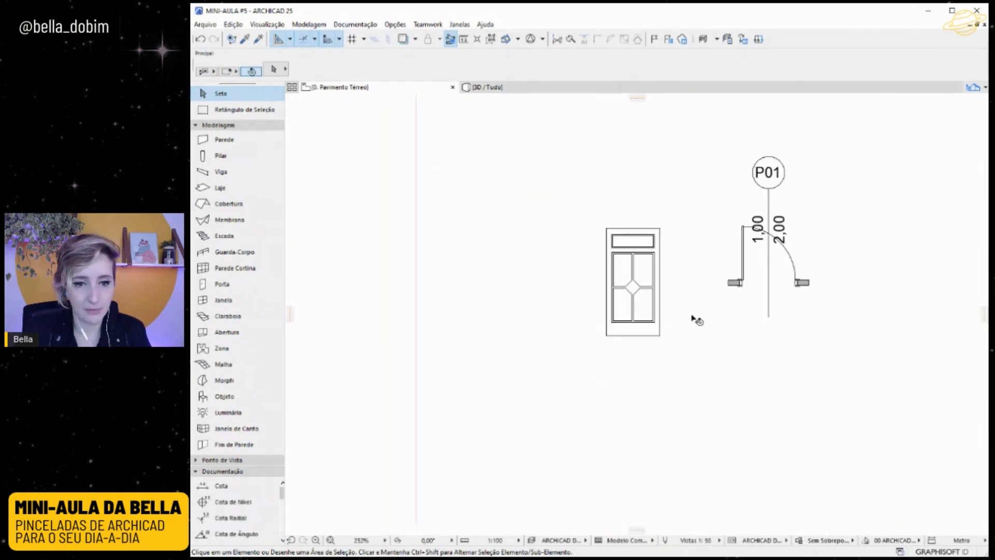
# Open the elevation view from its line on the floor plan and measure the modelled panel's total thickness
pyautogui.scroll(-1, 599, 319)
pyautogui.click(614, 463)
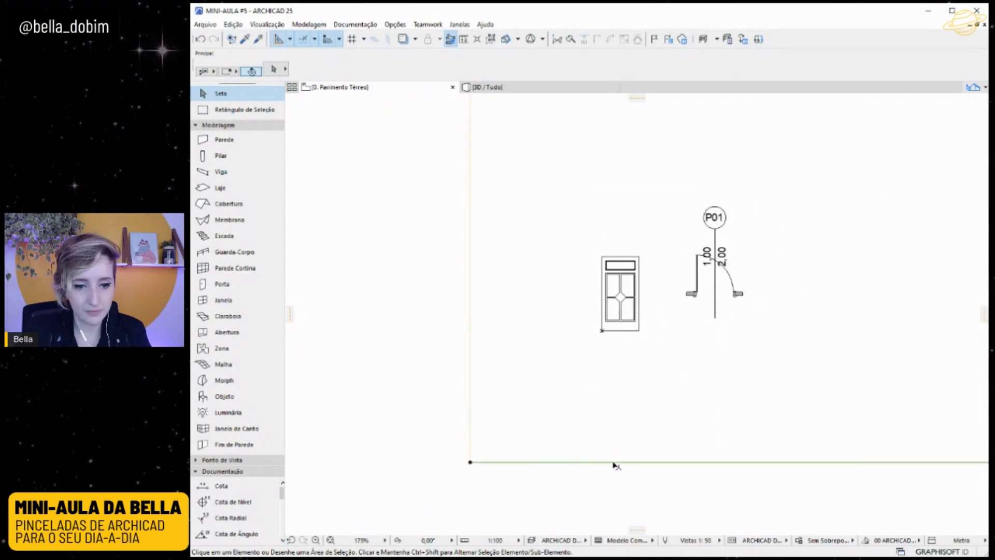
pyautogui.rightClick(614, 463)
pyautogui.click(656, 222)
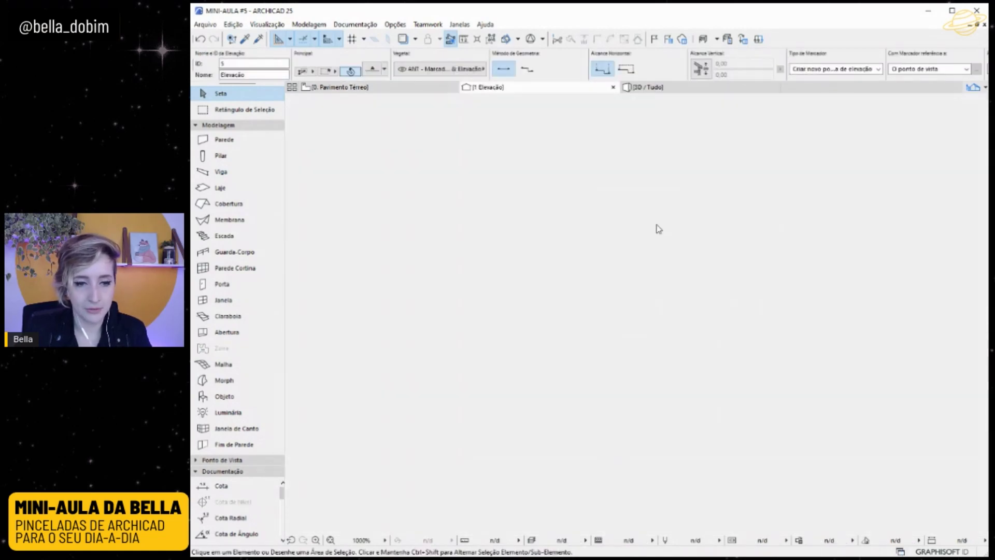
pyautogui.scroll(12, 398, 301)
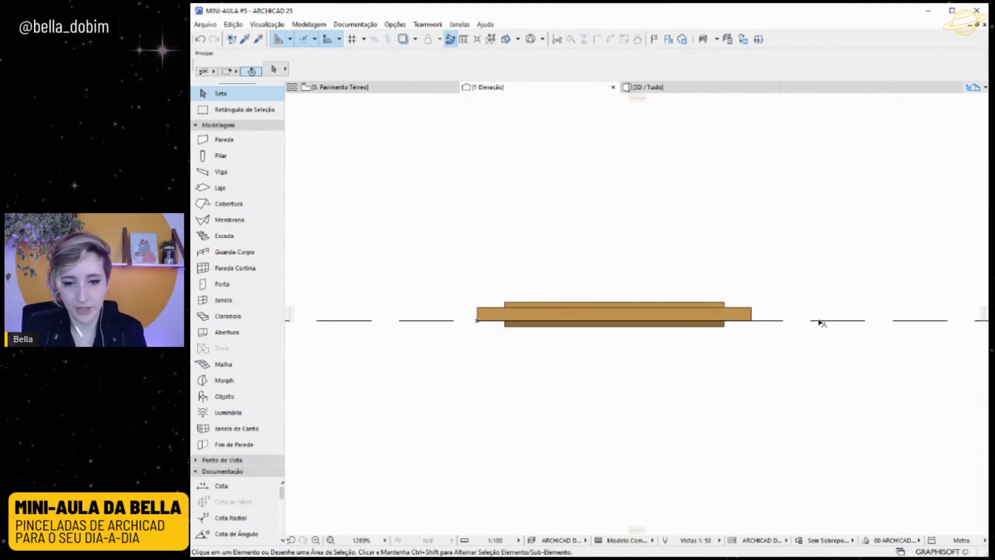
pyautogui.press('m')
pyautogui.click(724, 302)
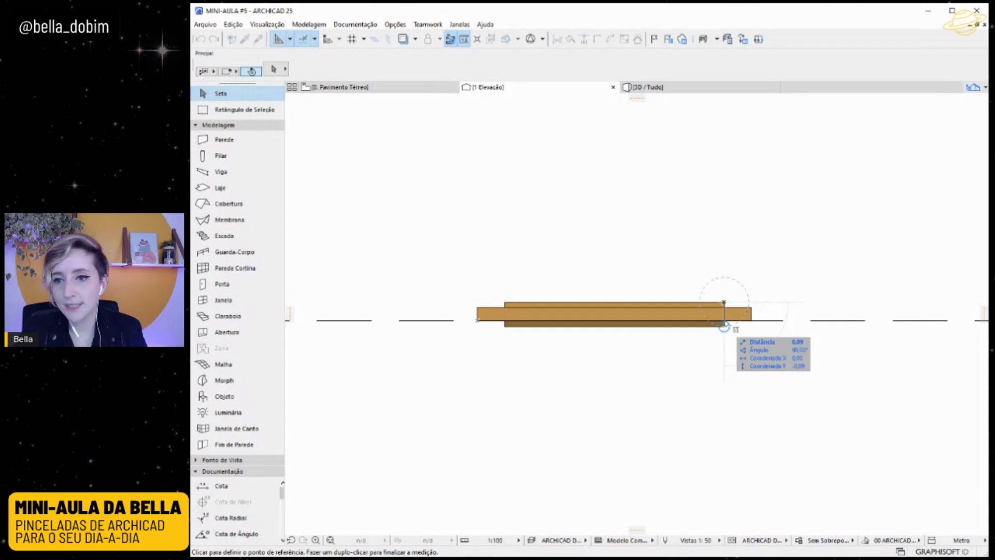
pyautogui.press('Escape')
# Set the wall door's leaf thickness to 0,09 in its Batente e Folha settings and apply the change
pyautogui.scroll(-6, 428, 302)
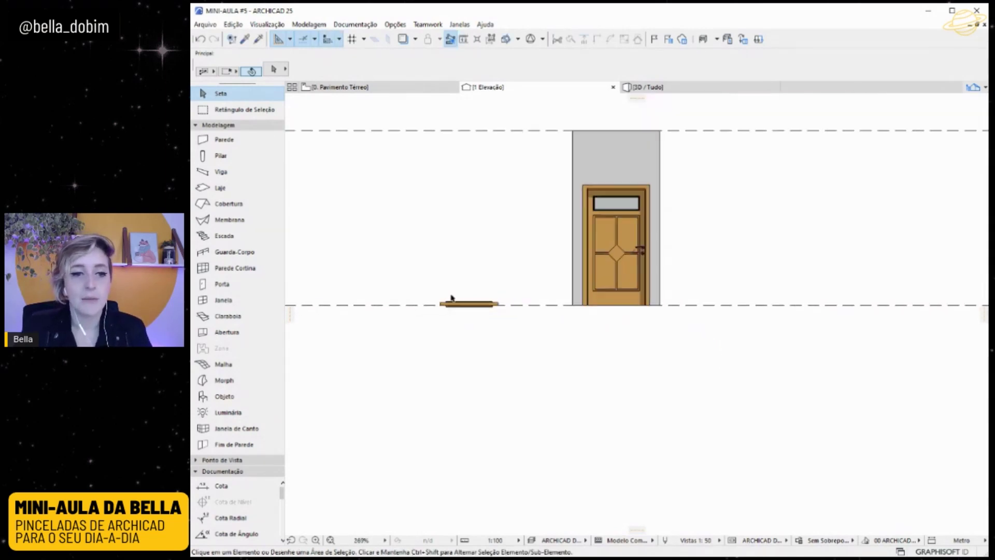
pyautogui.scroll(3, 666, 192)
pyautogui.click(570, 265)
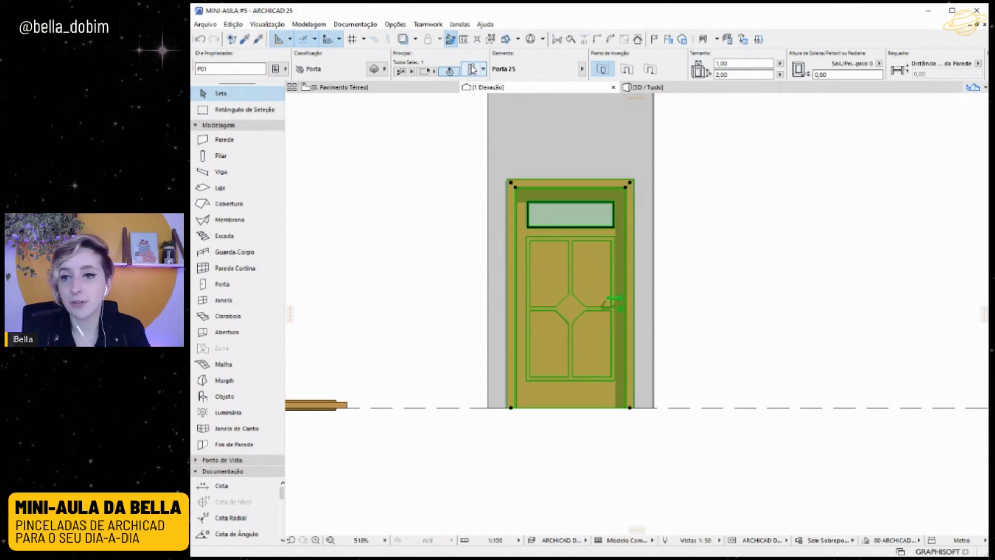
pyautogui.click(473, 69)
pyautogui.click(747, 242)
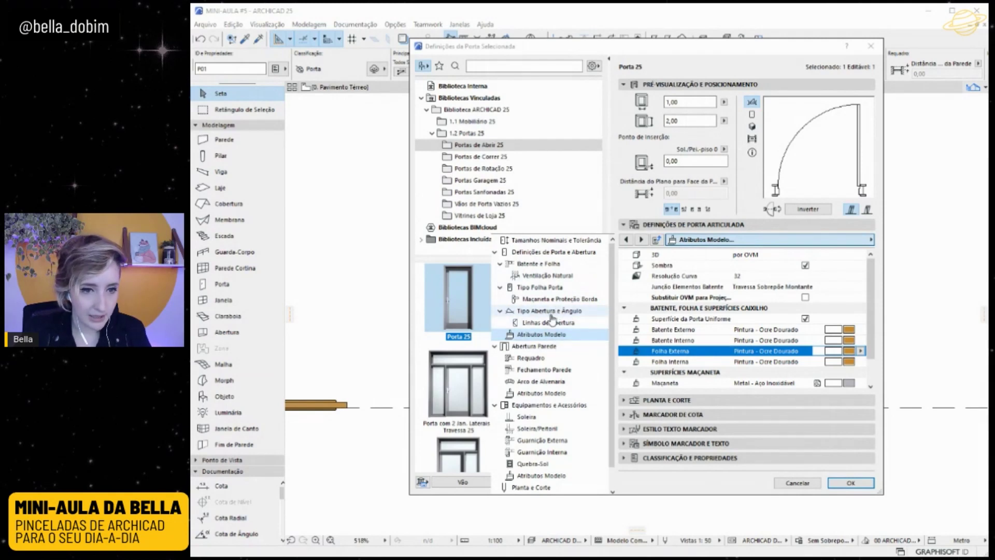
pyautogui.click(539, 287)
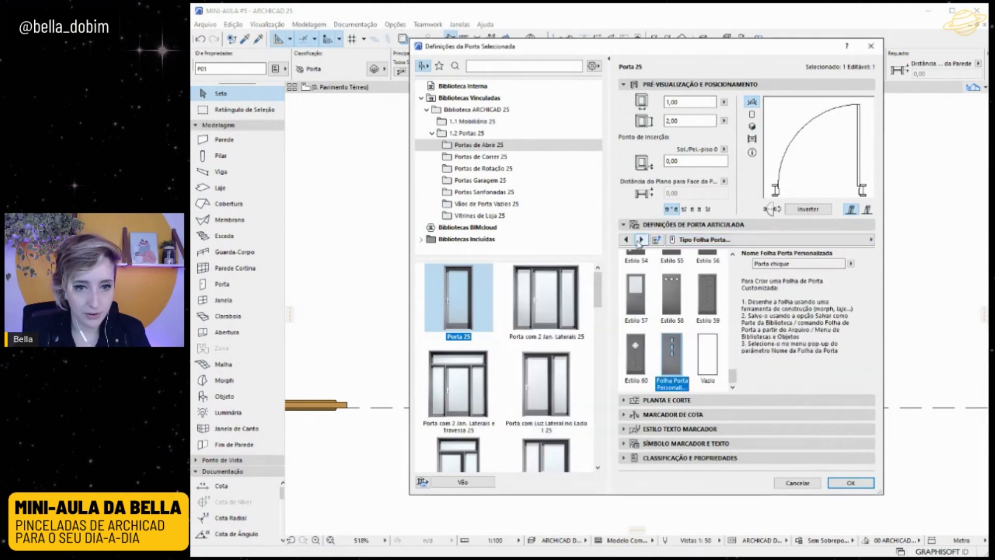
pyautogui.click(641, 239)
pyautogui.click(626, 240)
pyautogui.click(626, 239)
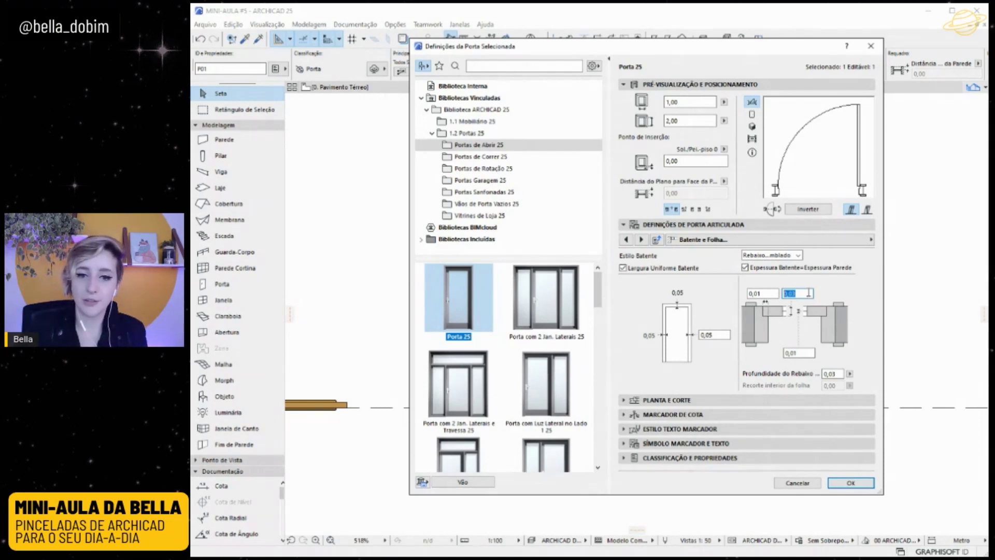
pyautogui.press('Tab')
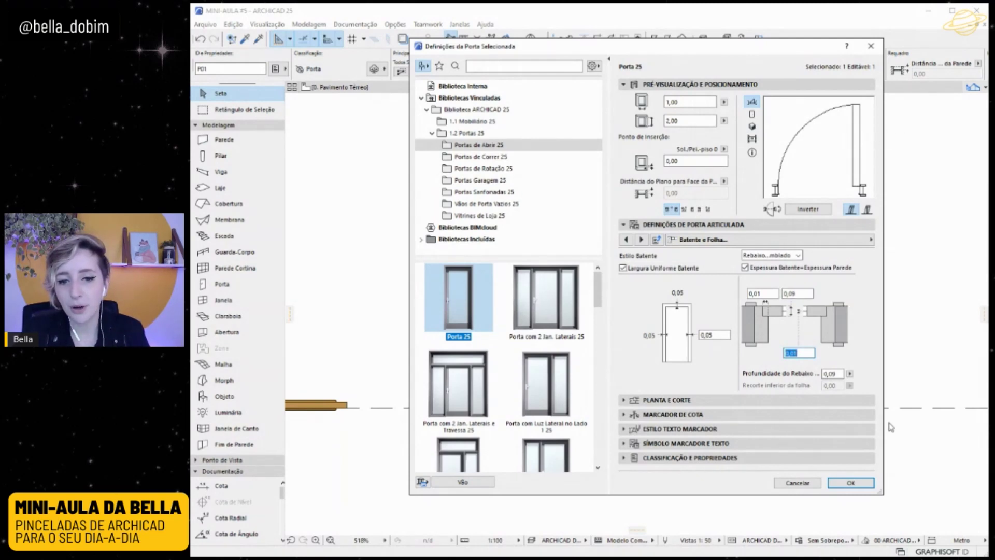
pyautogui.click(851, 483)
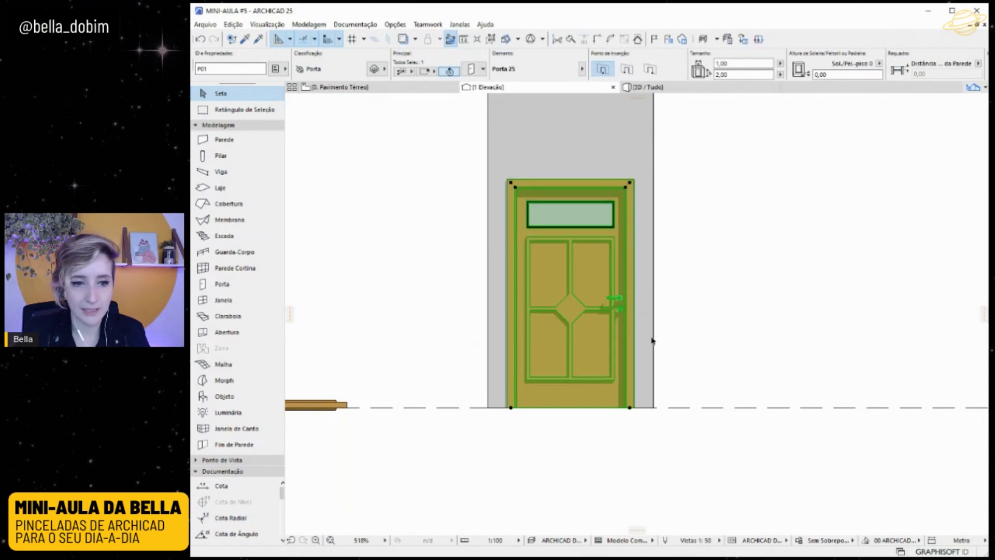
pyautogui.press('Escape')
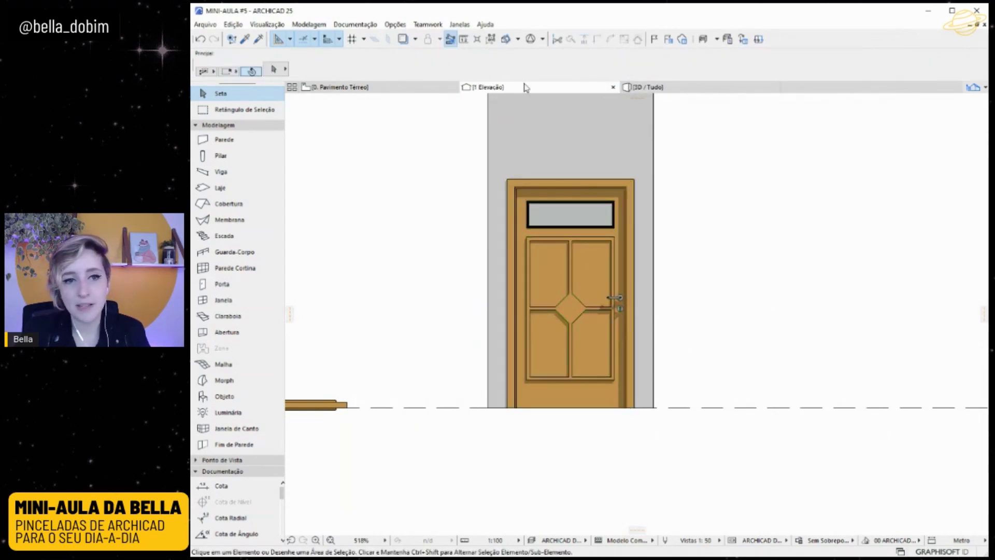
# Examine the wall door and the modelled panel from both sides in 3D
pyautogui.click(743, 89)
pyautogui.keyDown('shift'); pyautogui.moveTo(873, 311); pyautogui.dragTo(821, 320, button='middle'); pyautogui.keyUp('shift')
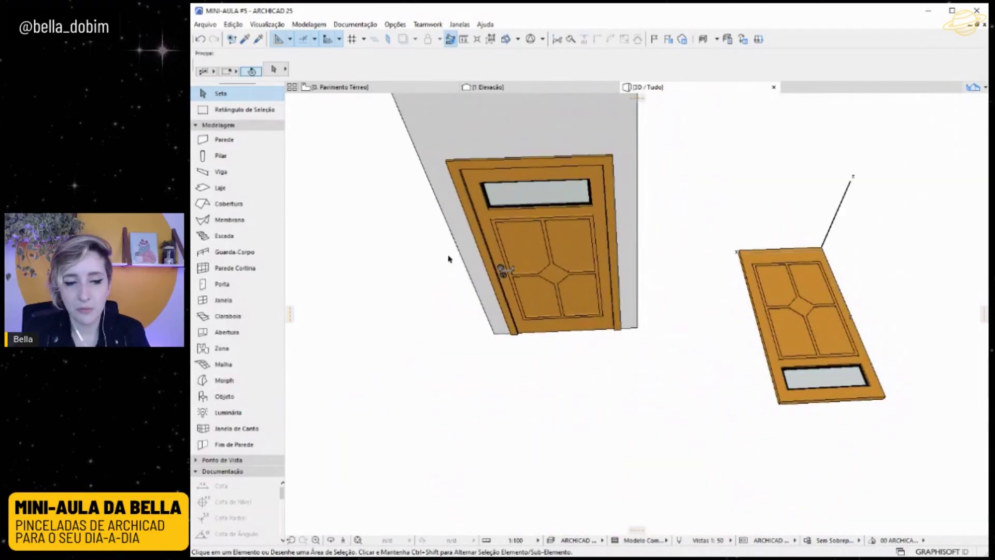
pyautogui.keyDown('shift'); pyautogui.moveTo(853, 358); pyautogui.dragTo(549, 299, button='middle'); pyautogui.keyUp('shift')
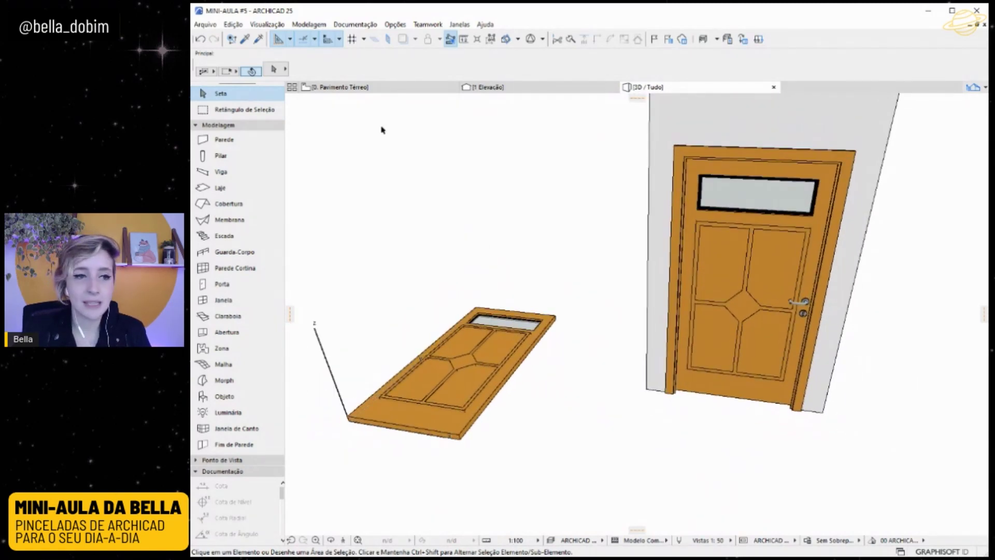
# Draw a 1,00 by 1 m rectangular slab beside the wall door on the 0. Pavimento Térreo floor plan
pyautogui.click(384, 92)
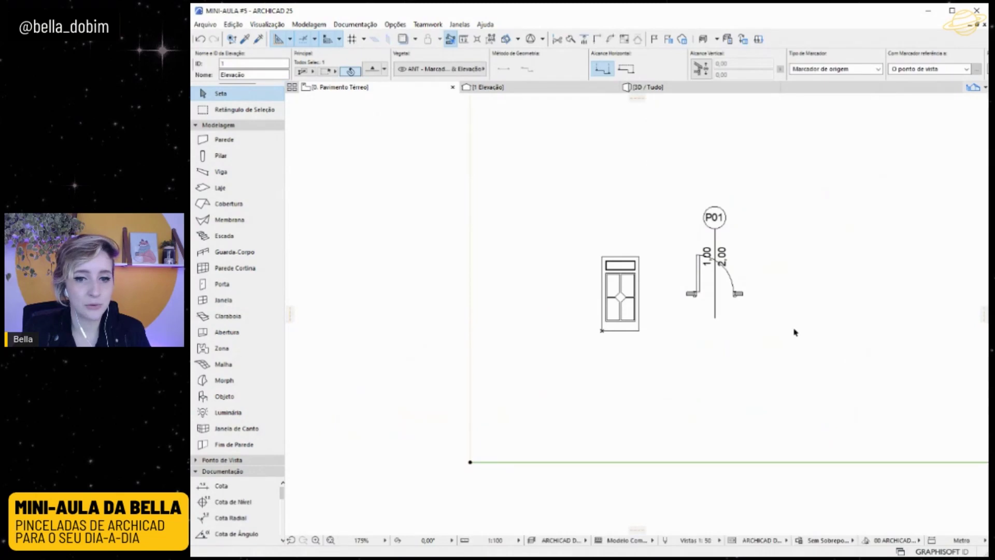
pyautogui.click(217, 124)
pyautogui.click(217, 124)
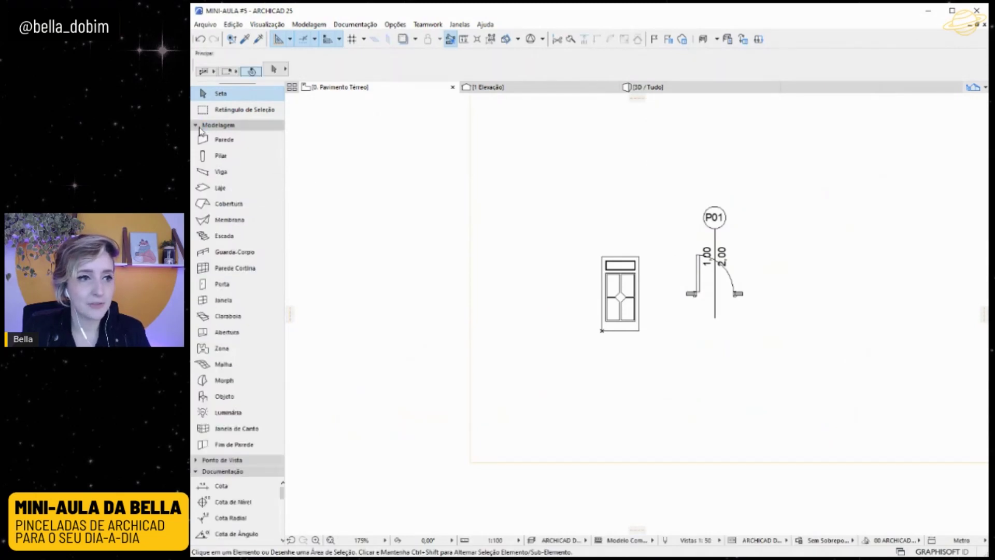
pyautogui.click(220, 188)
pyautogui.click(573, 299)
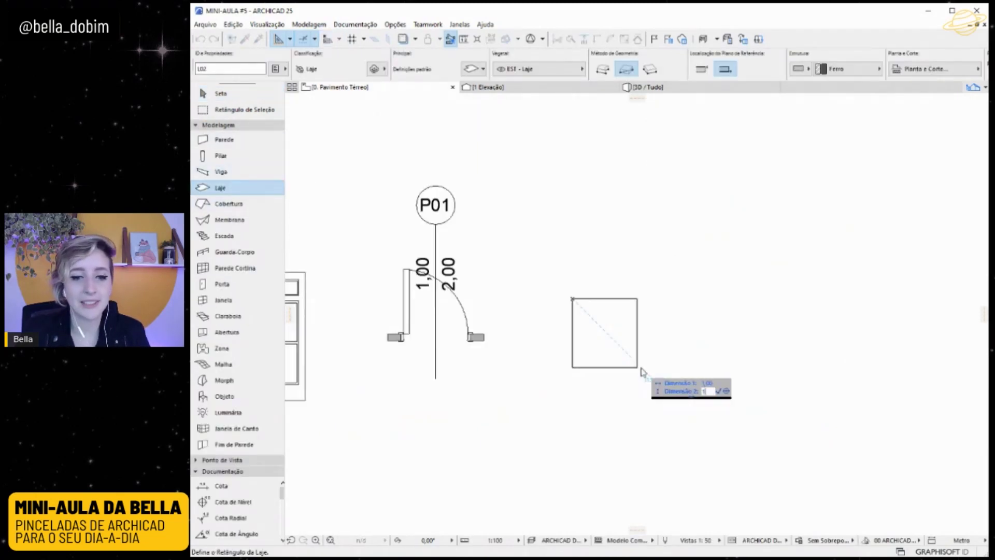
pyautogui.click(637, 363)
pyautogui.press('Escape')
# Curve the new slab's upper and lower edges outward into semicircular arcs
pyautogui.click(618, 345)
pyautogui.click(616, 298)
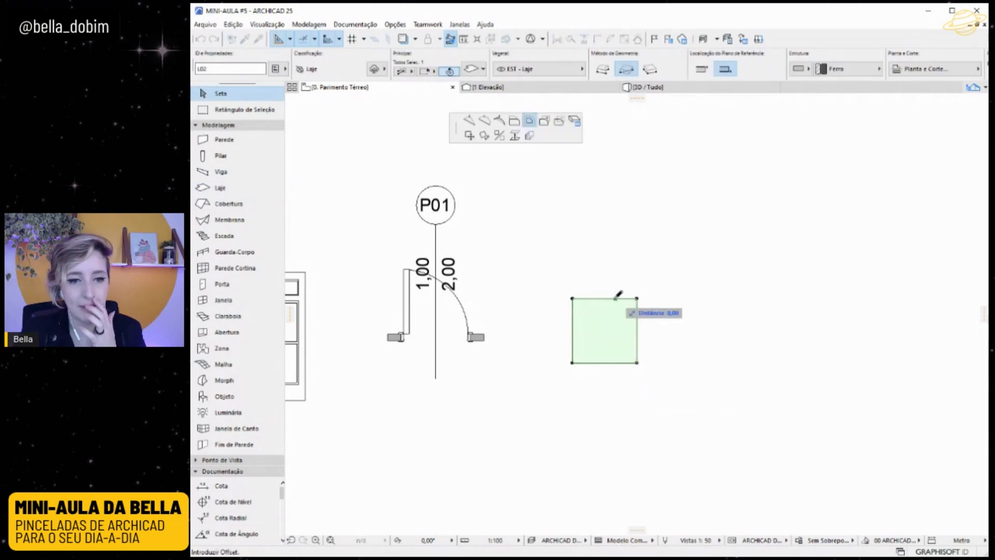
pyautogui.click(485, 123)
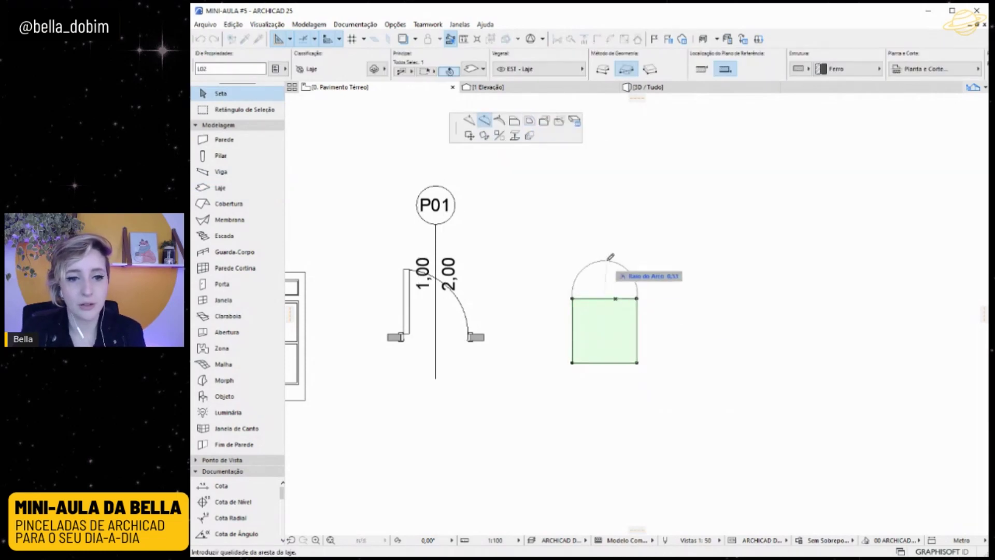
pyautogui.click(603, 267)
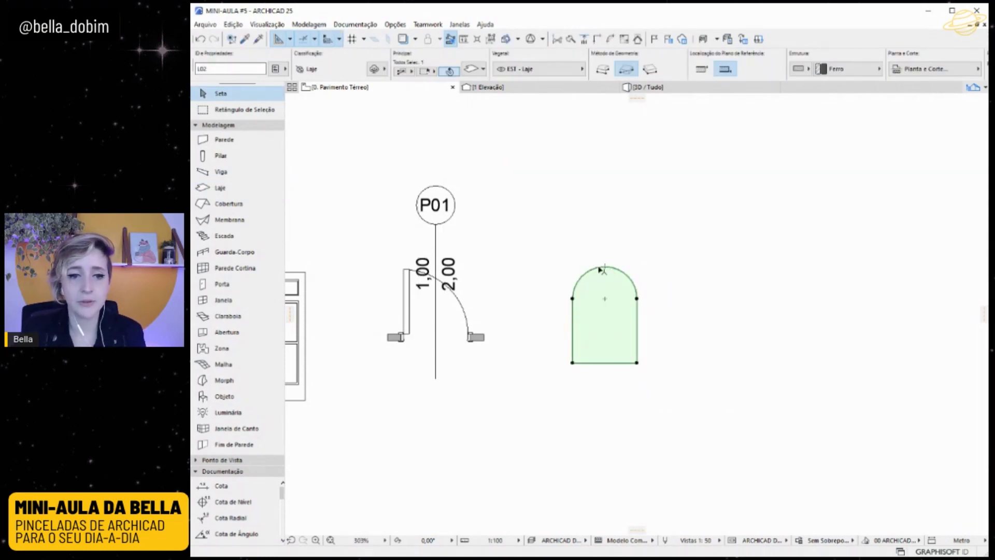
pyautogui.click(603, 364)
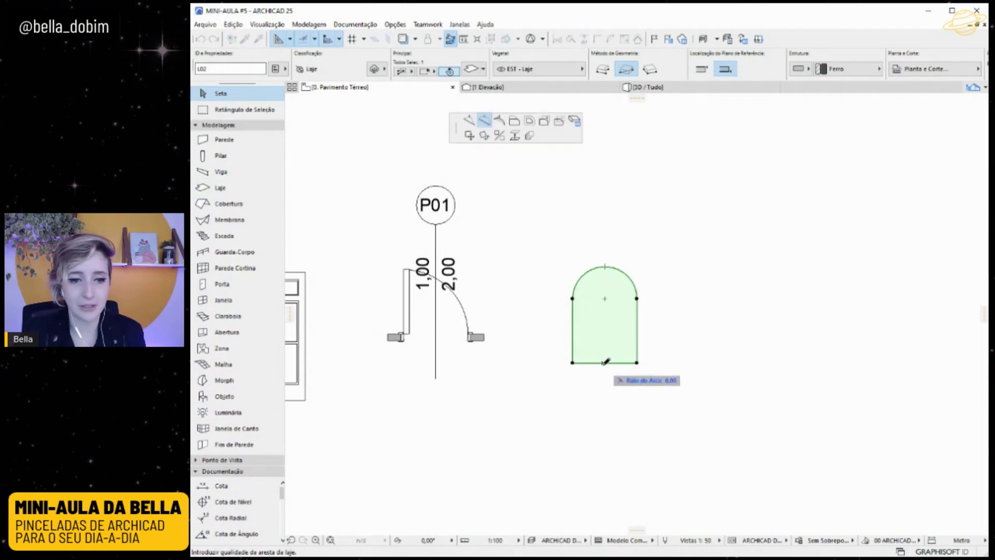
pyautogui.click(600, 406)
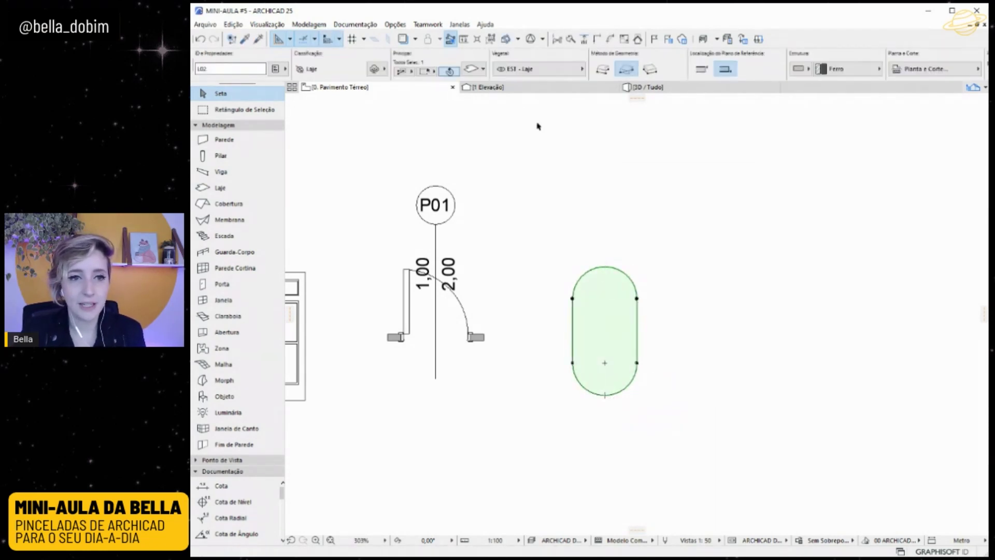
# Save the rounded slab as a Folha Porta named "Porta aleatória" in Biblioteca Interna, with Plano Horizontal as the wall plane
pyautogui.click(697, 87)
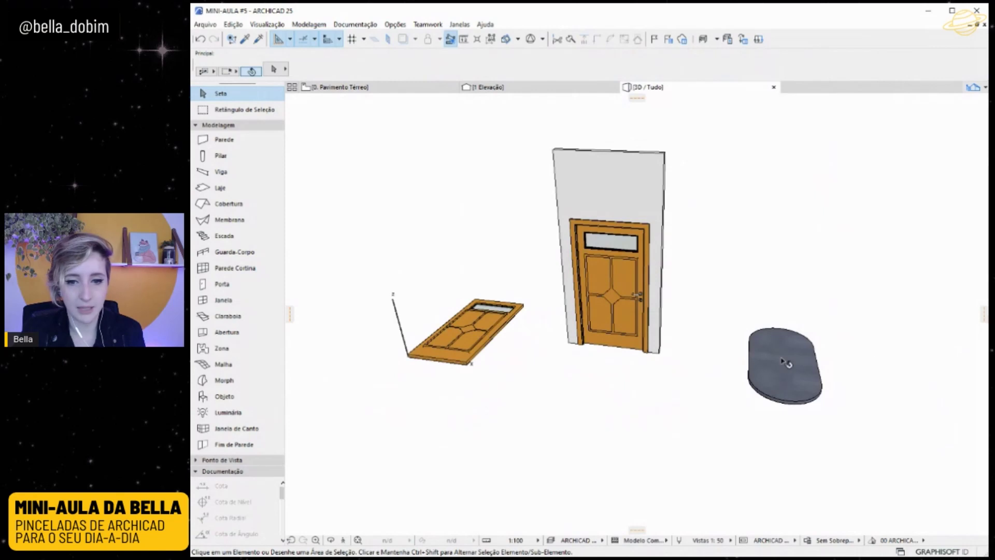
pyautogui.click(205, 25)
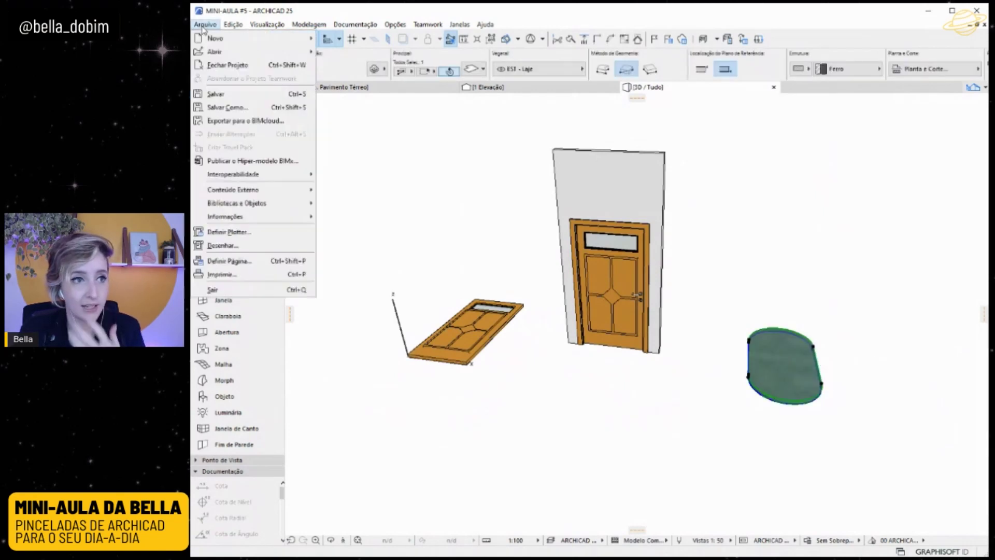
pyautogui.moveTo(302, 209)
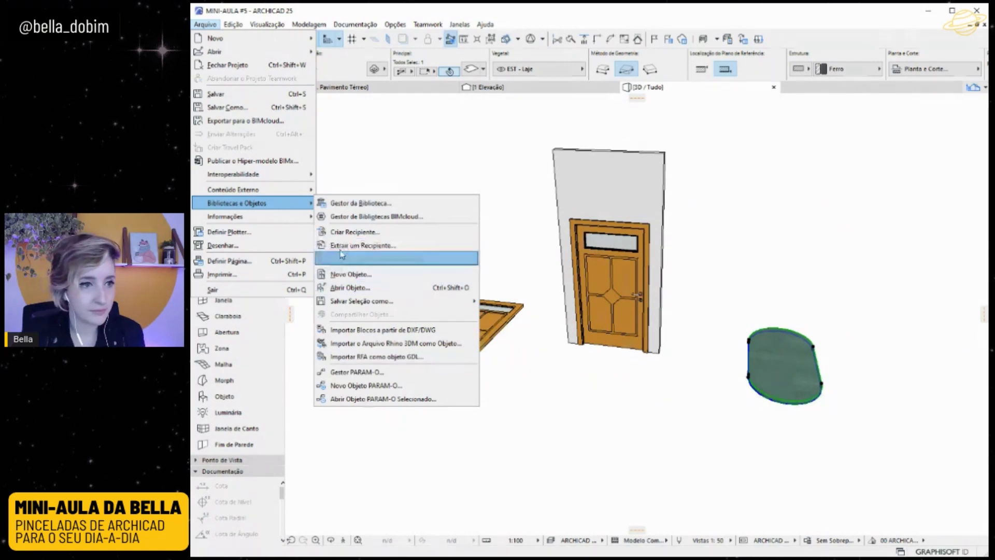
pyautogui.moveTo(401, 301)
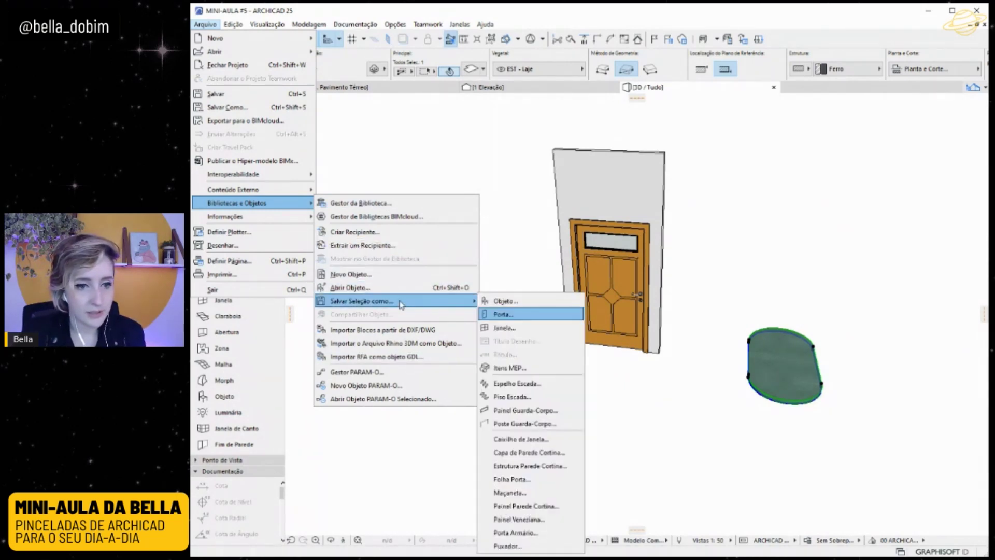
pyautogui.click(533, 479)
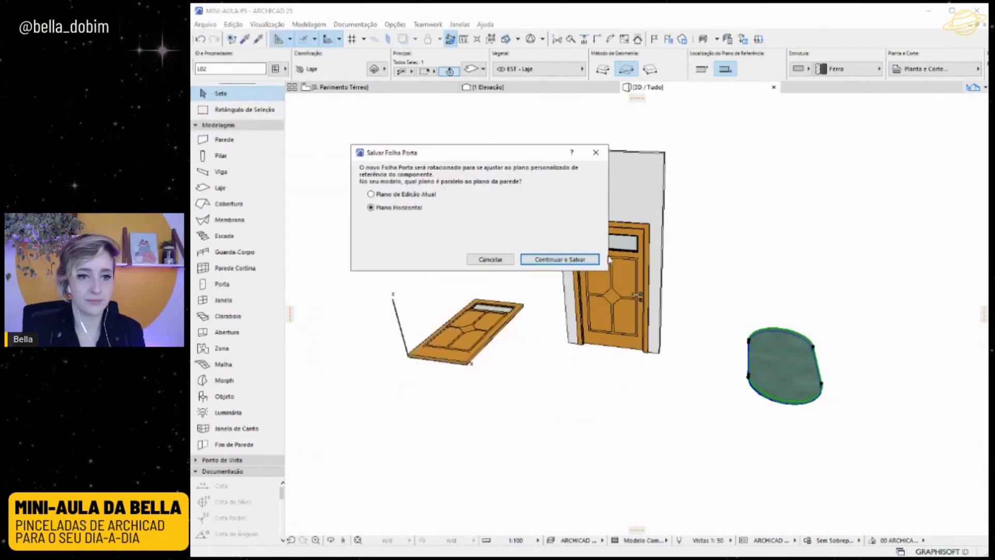
pyautogui.click(584, 260)
pyautogui.write('Porta aleatória')
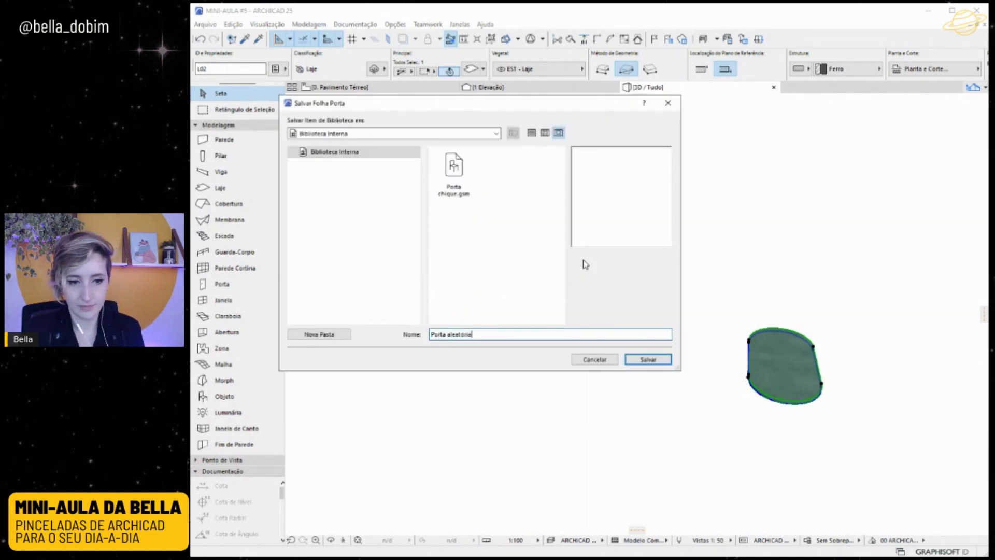
pyautogui.press('Return')
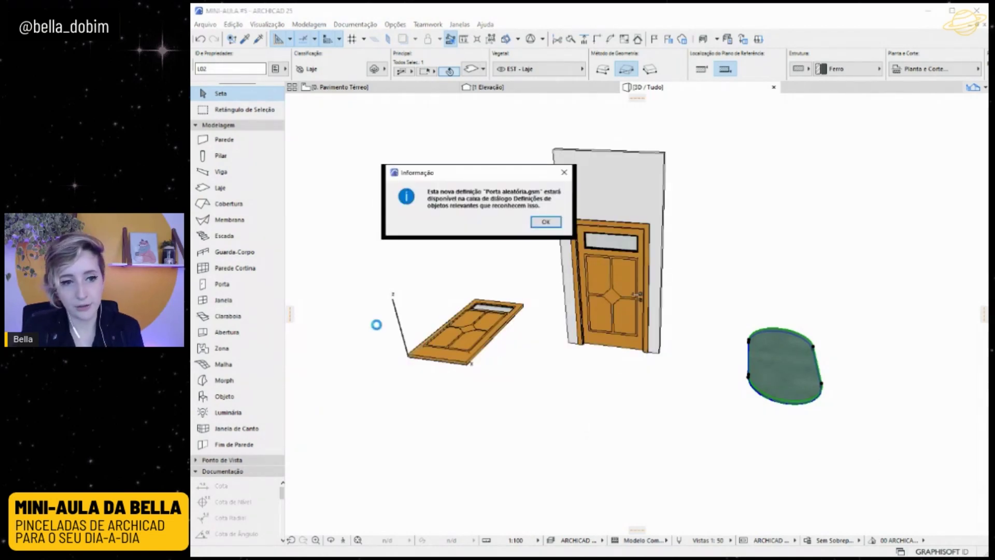
pyautogui.click(546, 223)
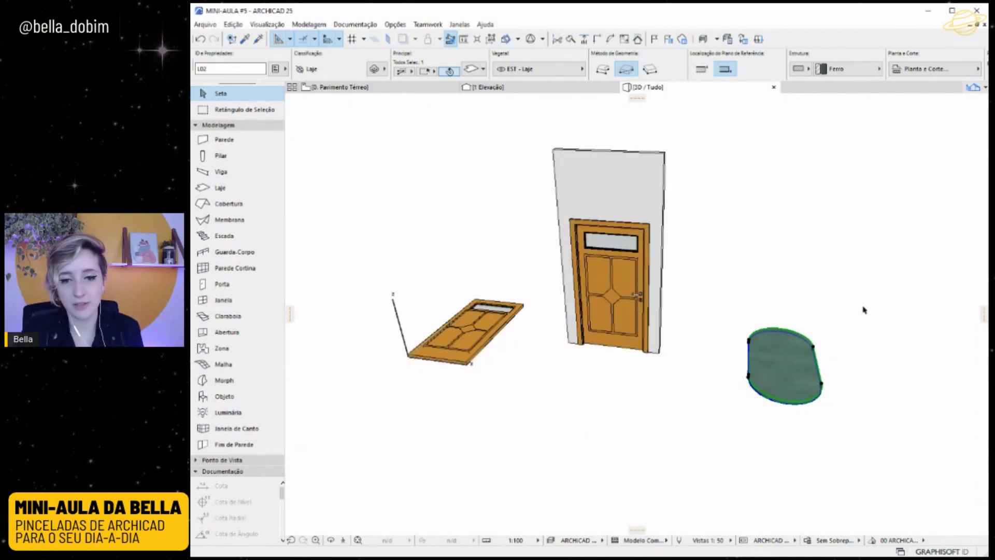
pyautogui.click(863, 309)
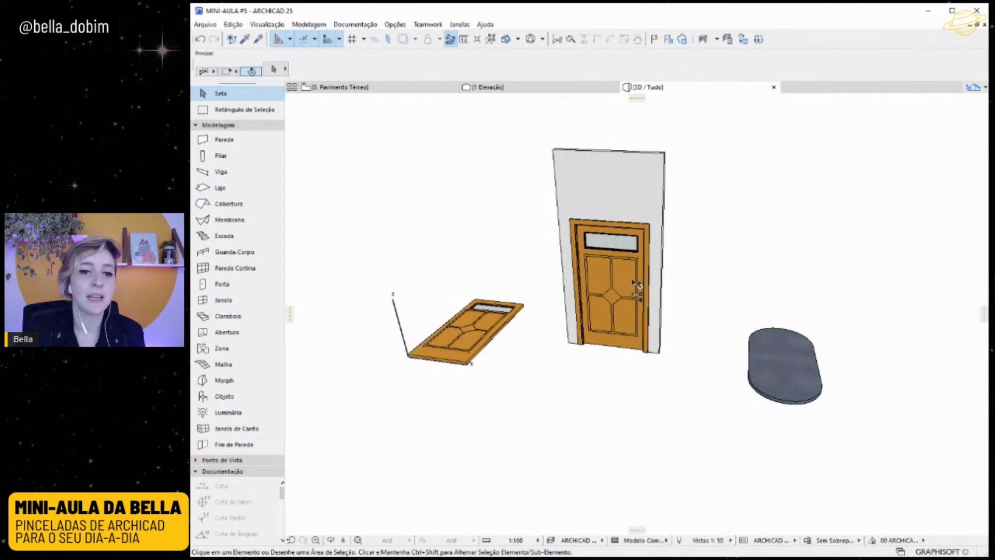
# Lengthen the door's wall in 3D by stretching its end toward the rounded slab
pyautogui.click(661, 340)
pyautogui.click(662, 353)
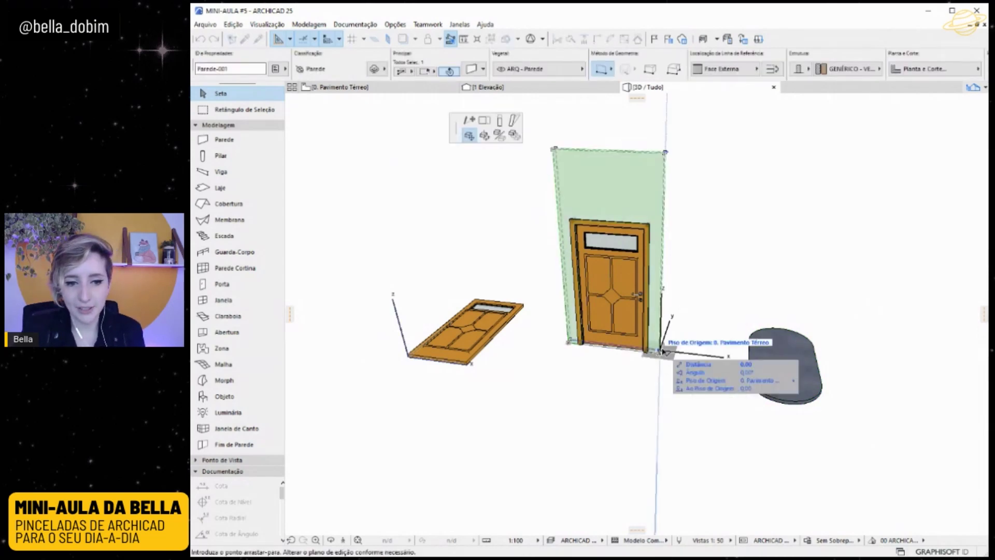
pyautogui.click(484, 120)
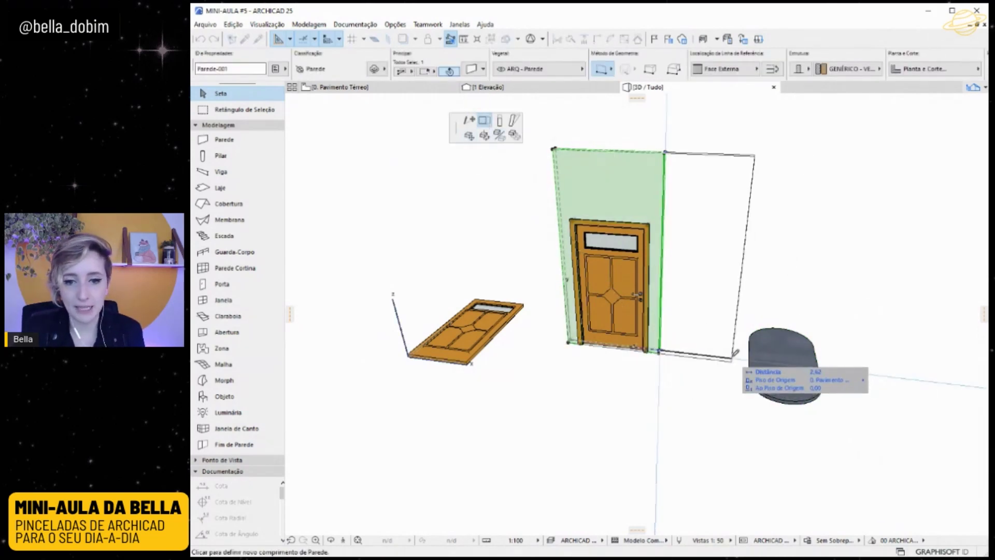
pyautogui.write('2')
pyautogui.press('Return')
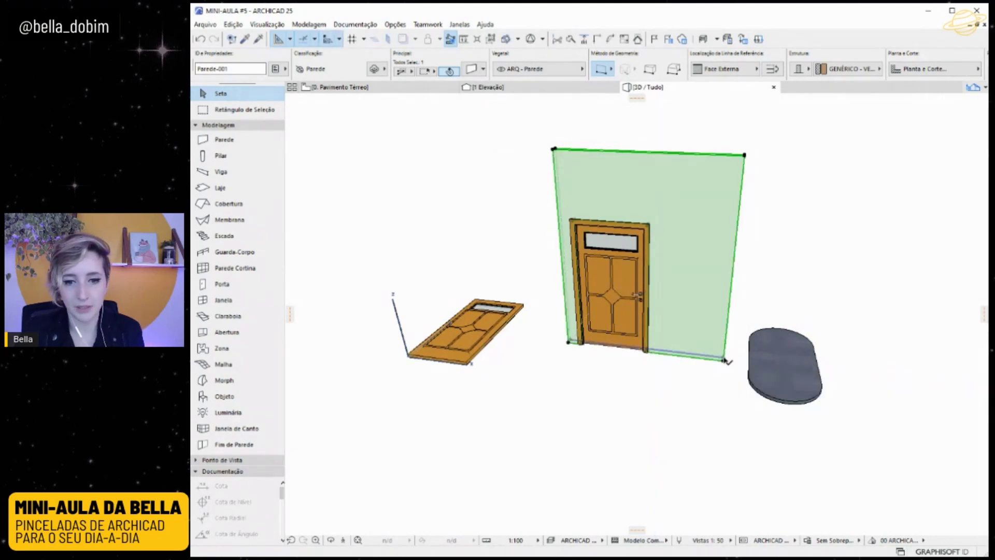
pyautogui.click(787, 248)
# Place a copy of the panelled wall door 1,1 m further along the same wall
pyautogui.click(587, 263)
pyautogui.click(578, 349)
pyautogui.click(587, 290)
pyautogui.click(579, 347)
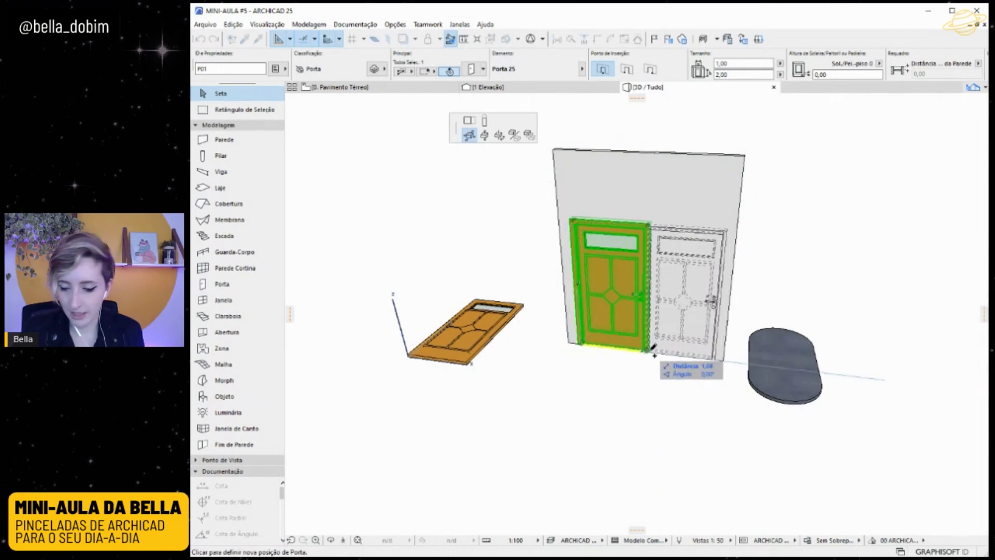
pyautogui.write('1,1')
pyautogui.press('Return')
# Change the copied door's leaf type to the custom leaf "Porta aleatória"
pyautogui.hotkey('ctrl', 't')
pyautogui.click(557, 287)
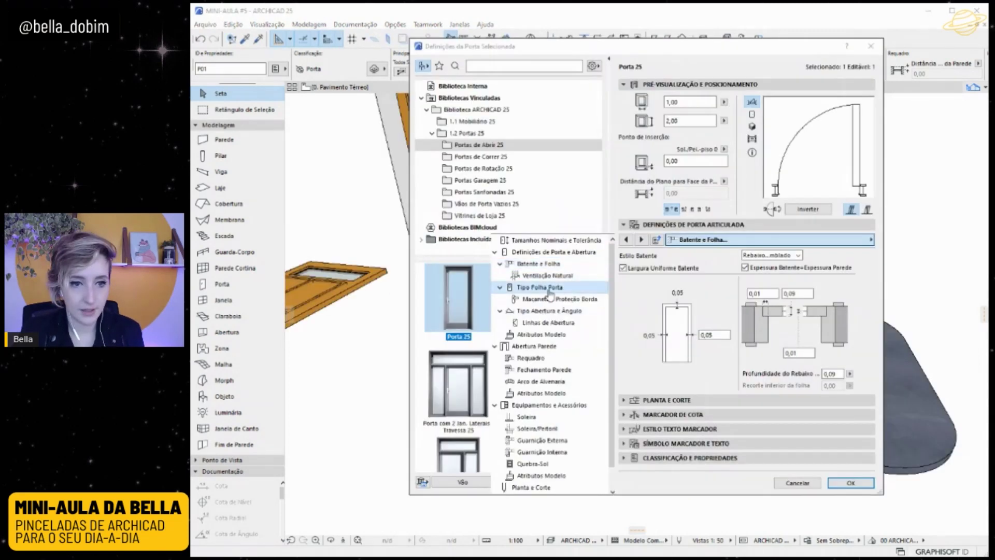
pyautogui.click(851, 264)
pyautogui.click(876, 276)
pyautogui.click(852, 483)
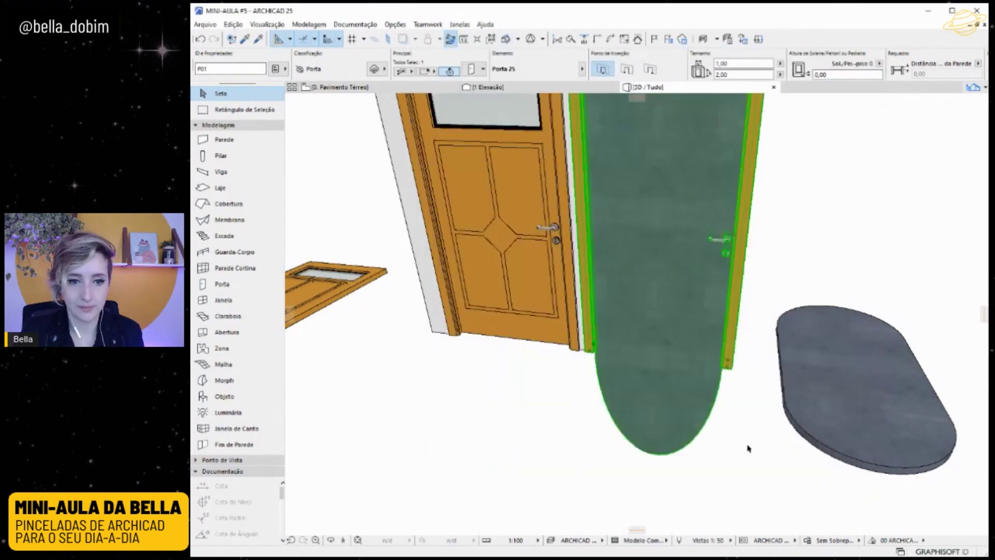
# Set the rounded-leaf door's nominal size to be defined by Dimensões de Vão and apply it
pyautogui.scroll(-5, 714, 440)
pyautogui.keyDown('shift'); pyautogui.moveTo(714, 439); pyautogui.dragTo(748, 368, button='middle'); pyautogui.keyUp('shift')
pyautogui.click(687, 372)
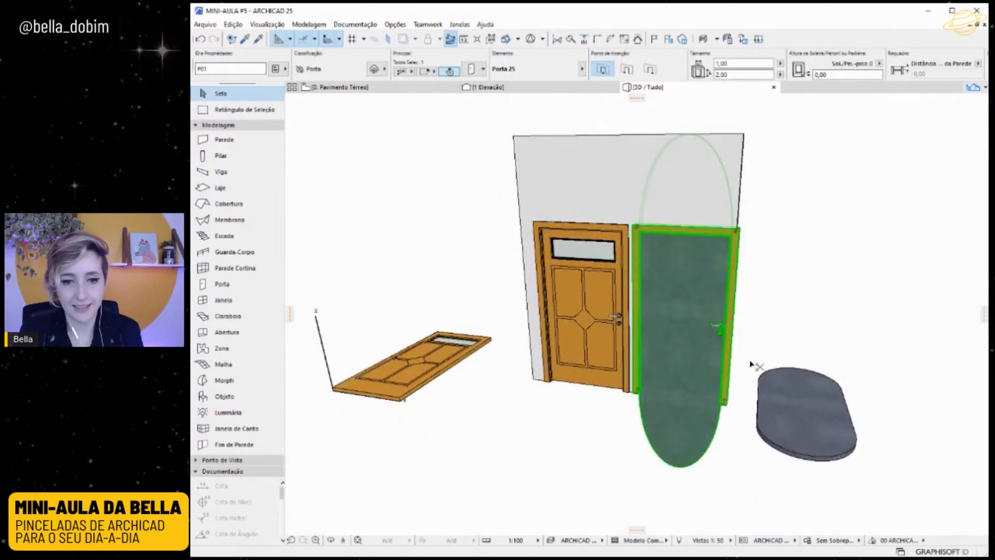
pyautogui.hotkey('ctrl', 't')
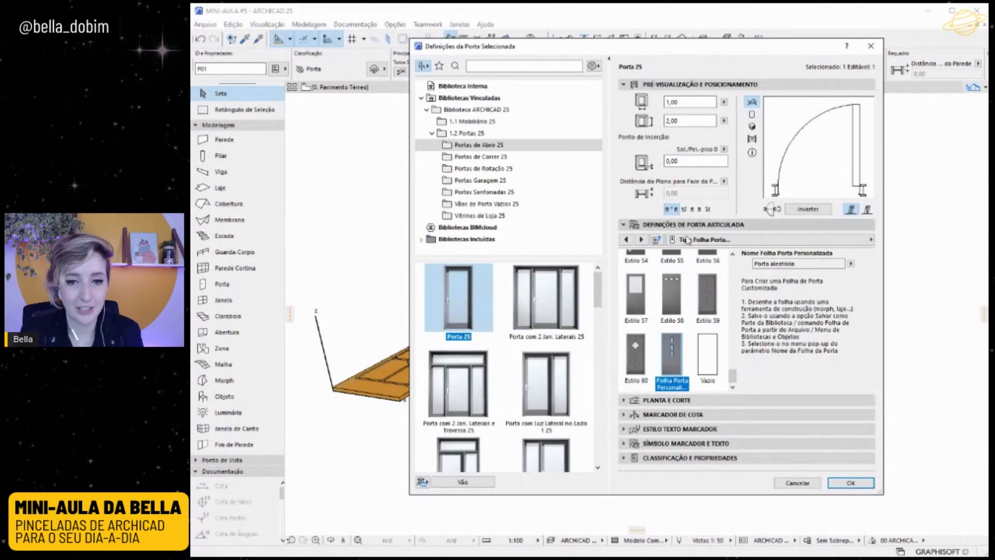
pyautogui.click(626, 240)
pyautogui.click(626, 239)
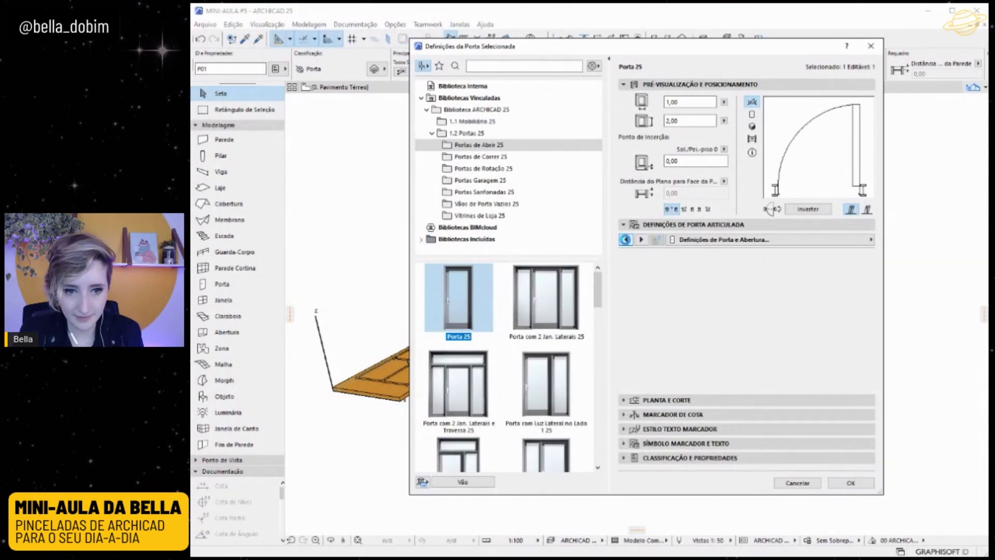
pyautogui.click(625, 240)
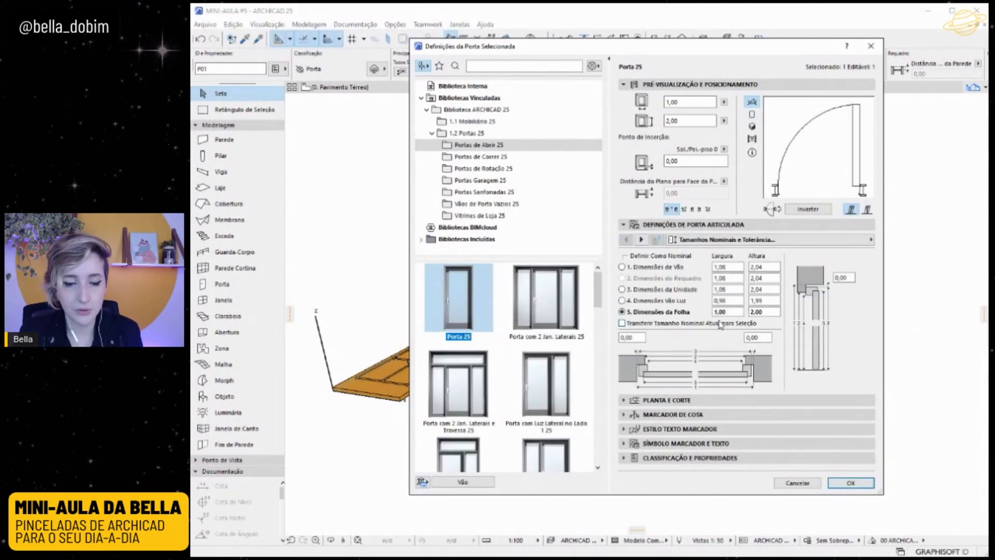
pyautogui.click(622, 267)
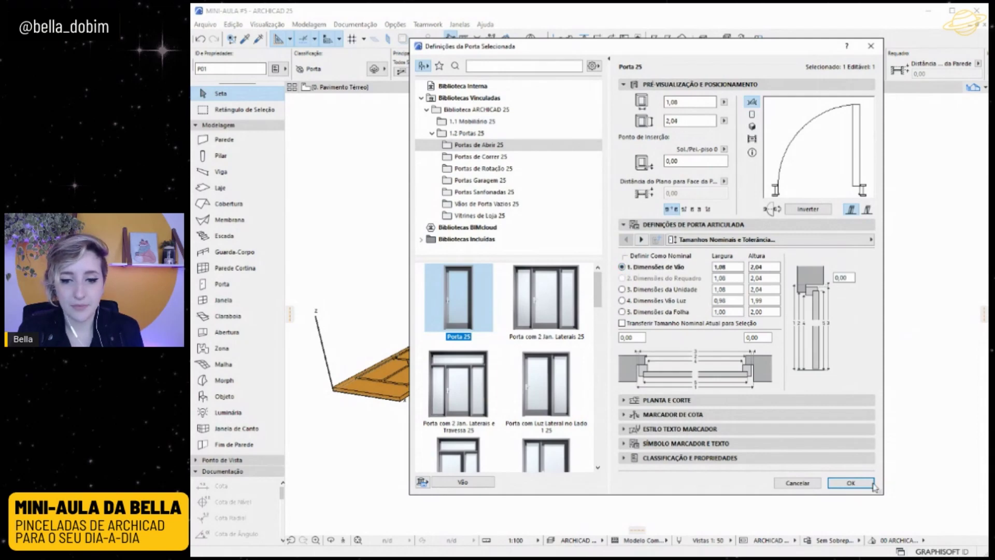
pyautogui.click(851, 482)
# Examine from several angles how the rounded custom leaf sits in its frame and the wall, compared with the loose slab
pyautogui.click(824, 306)
pyautogui.click(673, 313)
pyautogui.keyDown('shift'); pyautogui.moveTo(674, 313); pyautogui.dragTo(668, 267, button='middle'); pyautogui.keyUp('shift')
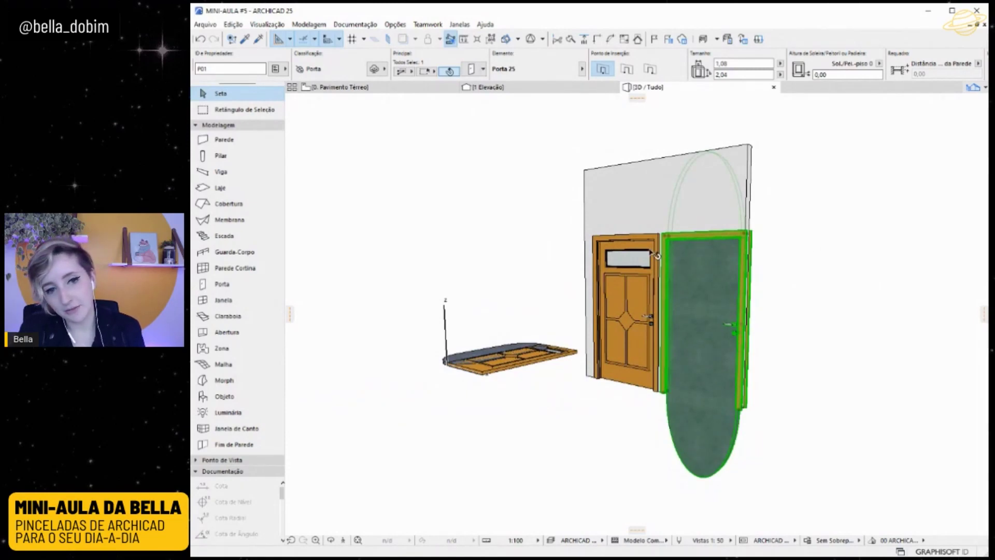
pyautogui.click(851, 335)
pyautogui.keyDown('shift'); pyautogui.moveTo(526, 315); pyautogui.dragTo(728, 316, button='middle'); pyautogui.keyUp('shift')
pyautogui.click(695, 275)
pyautogui.keyDown('shift'); pyautogui.moveTo(695, 276); pyautogui.dragTo(506, 353, button='middle'); pyautogui.keyUp('shift')
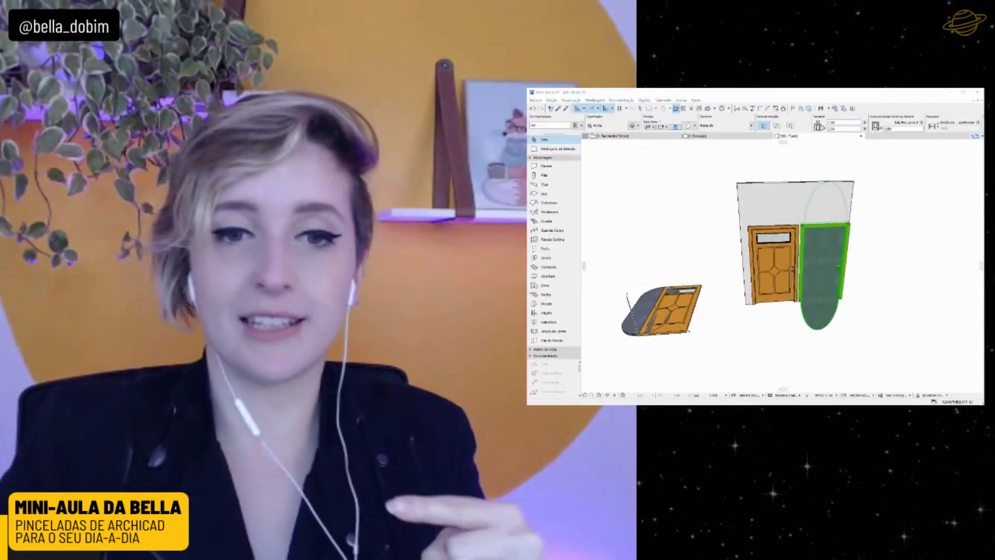
pyautogui.click(734, 172)
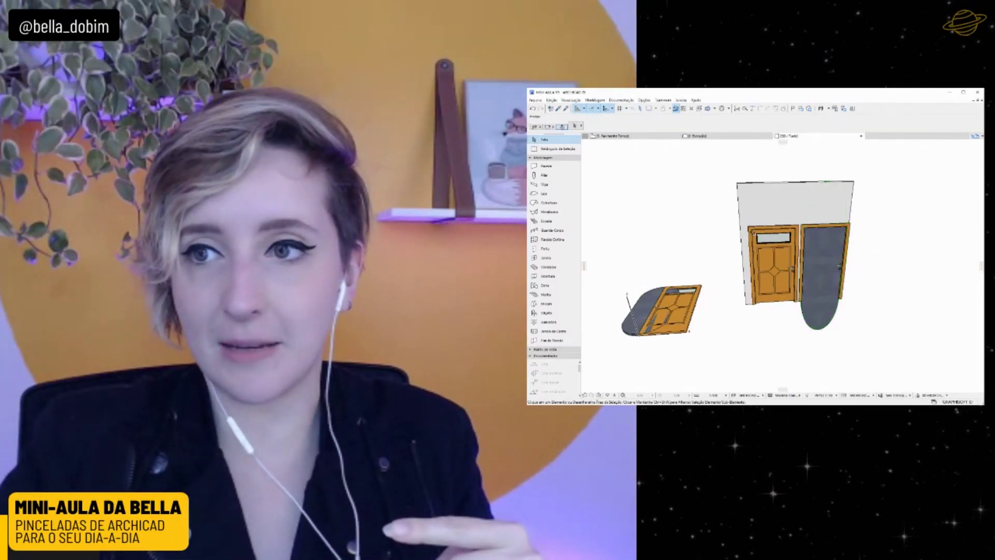
pyautogui.moveTo(704, 154); pyautogui.dragTo(890, 356)
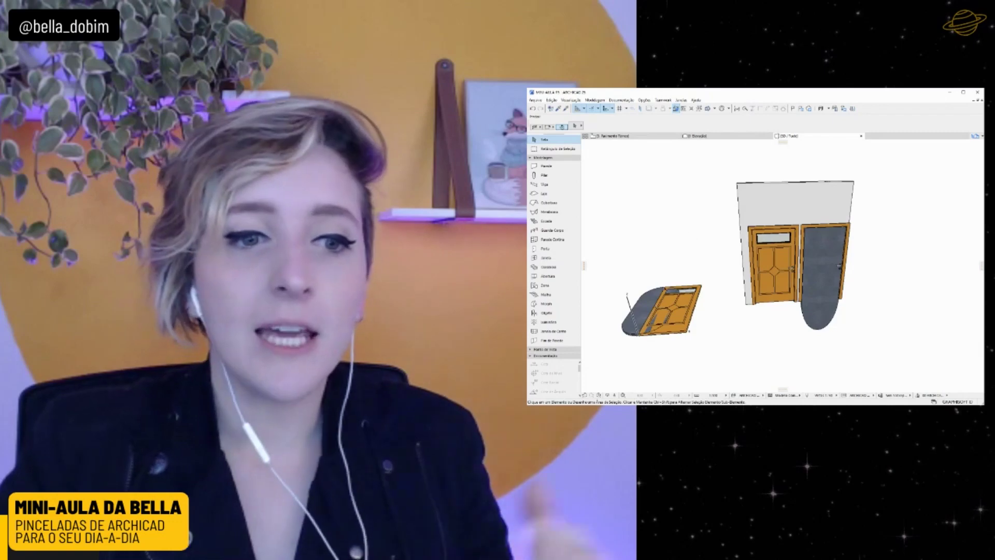
pyautogui.click(637, 318)
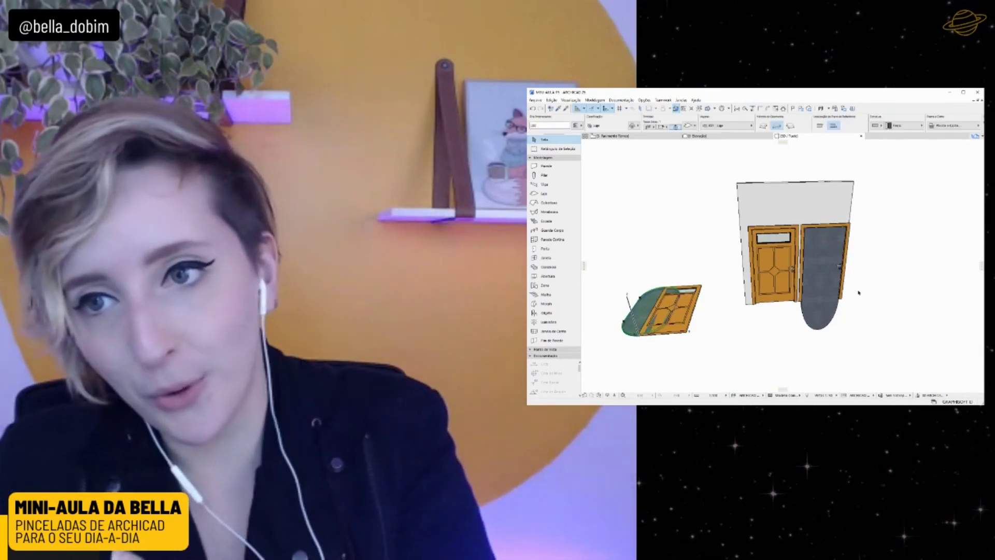
pyautogui.click(859, 293)
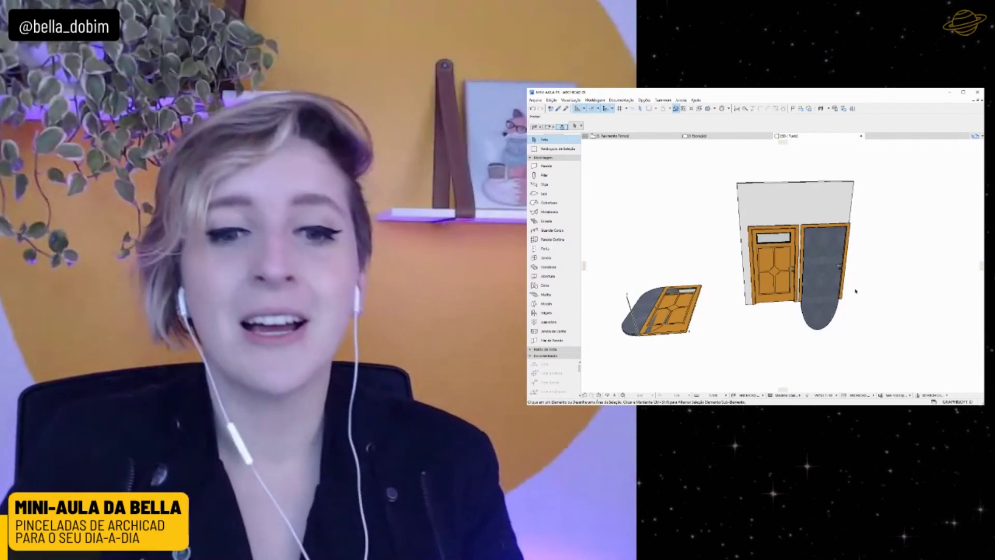
# Delete the loose rounded slab and select the wall door with the rounded leaf
pyautogui.click(821, 304)
pyautogui.click(642, 307)
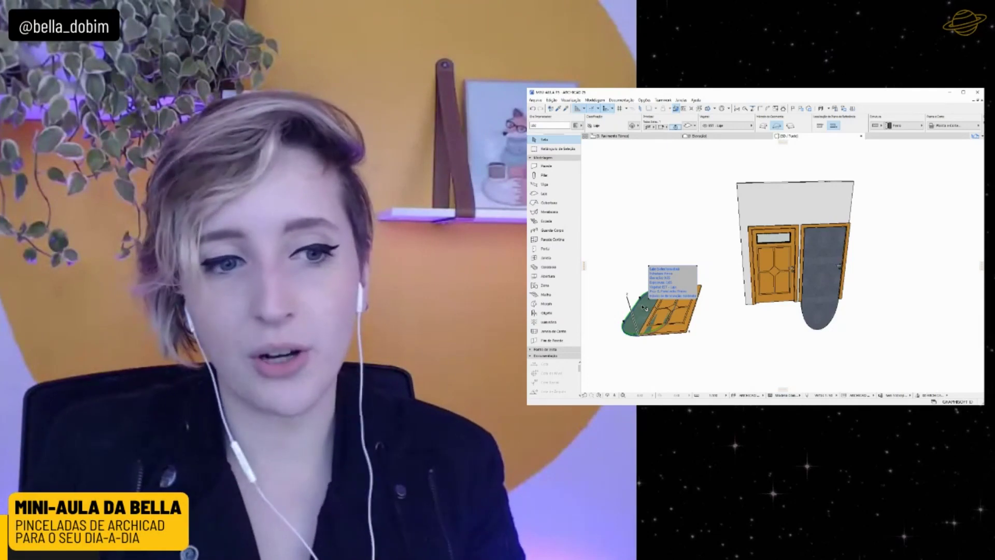
pyautogui.click(732, 280)
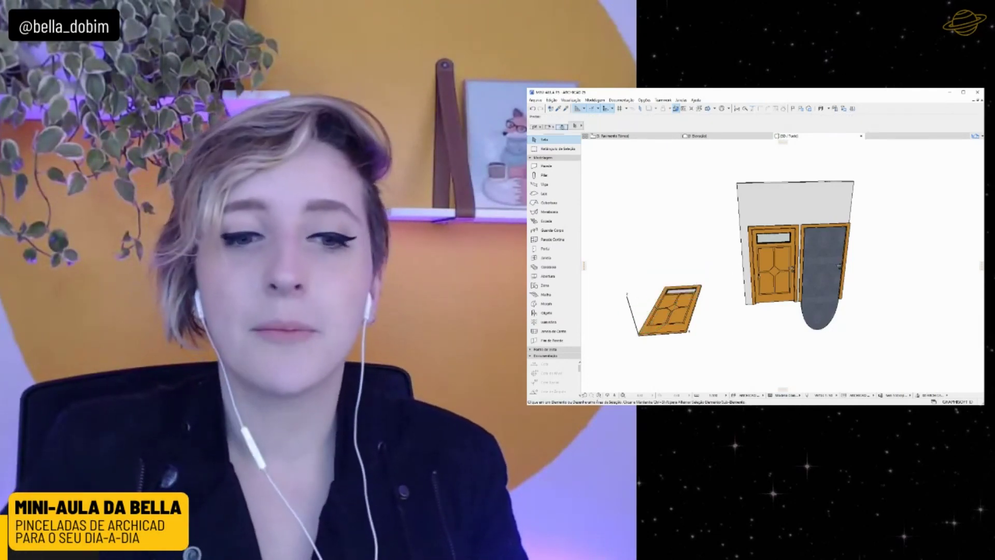
pyautogui.click(828, 310)
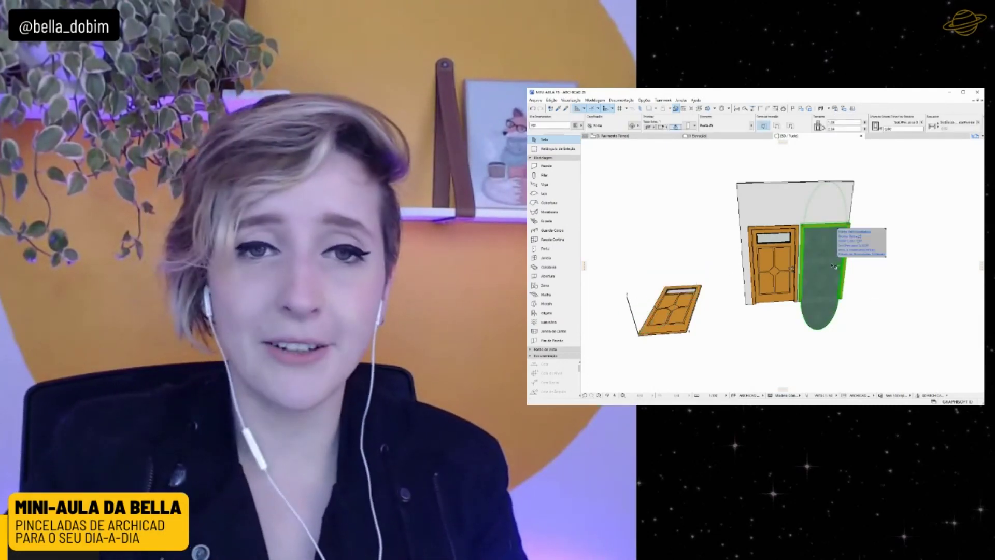